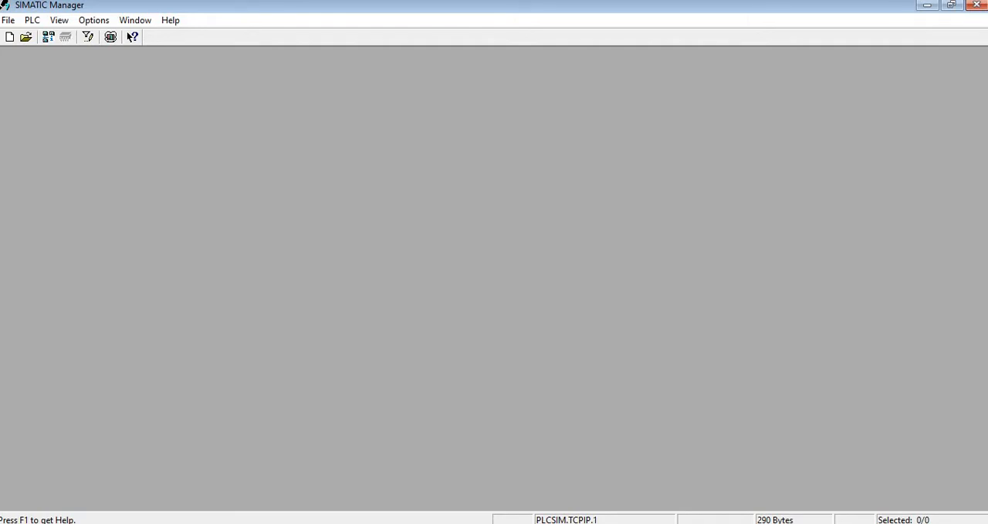
# - Create a new project named 300to300 and set its use to STEP 7
pyautogui.click(8, 35)
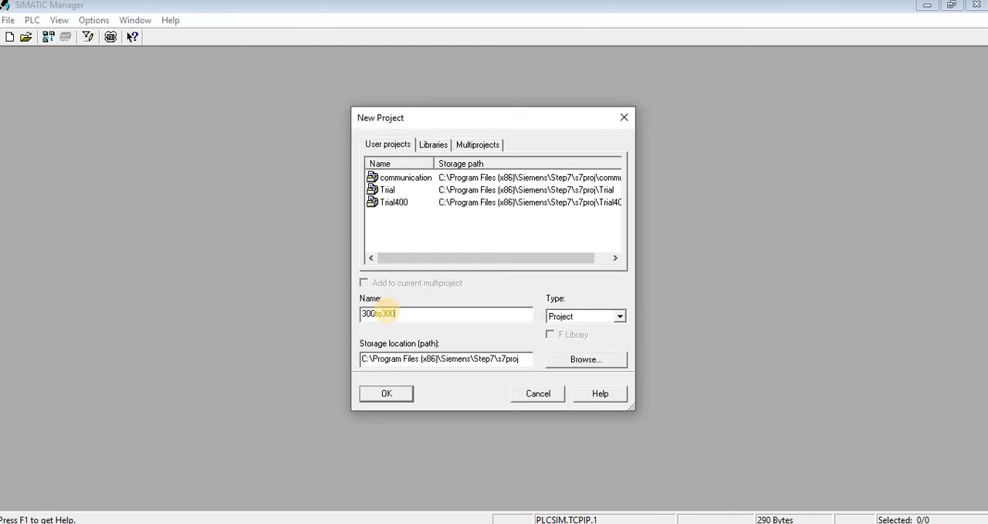
pyautogui.press('Return')
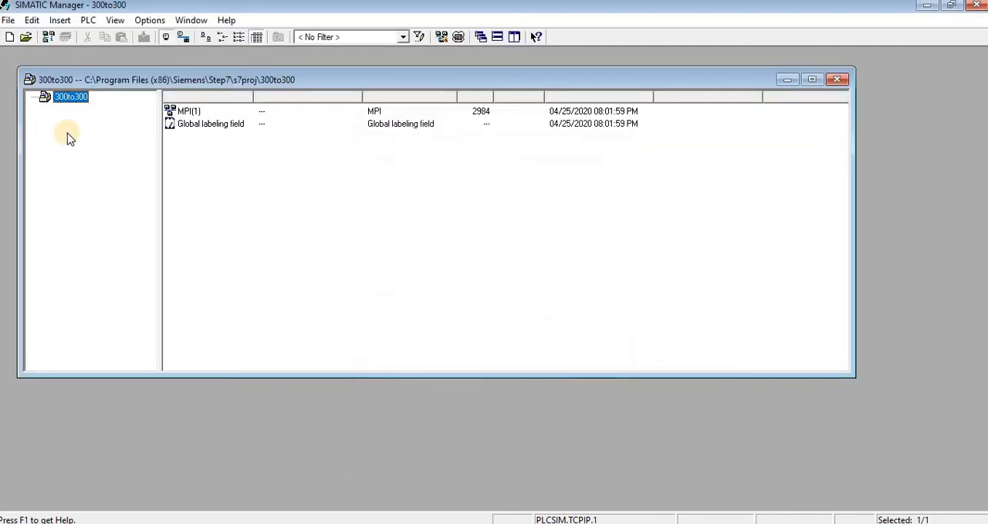
pyautogui.rightClick(76, 106)
pyautogui.click(108, 292)
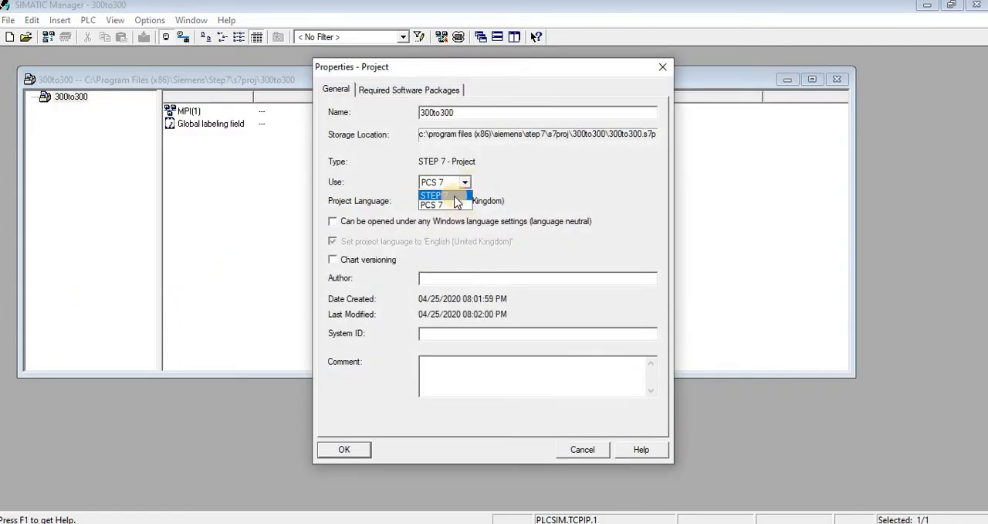
pyautogui.click(452, 206)
pyautogui.click(345, 449)
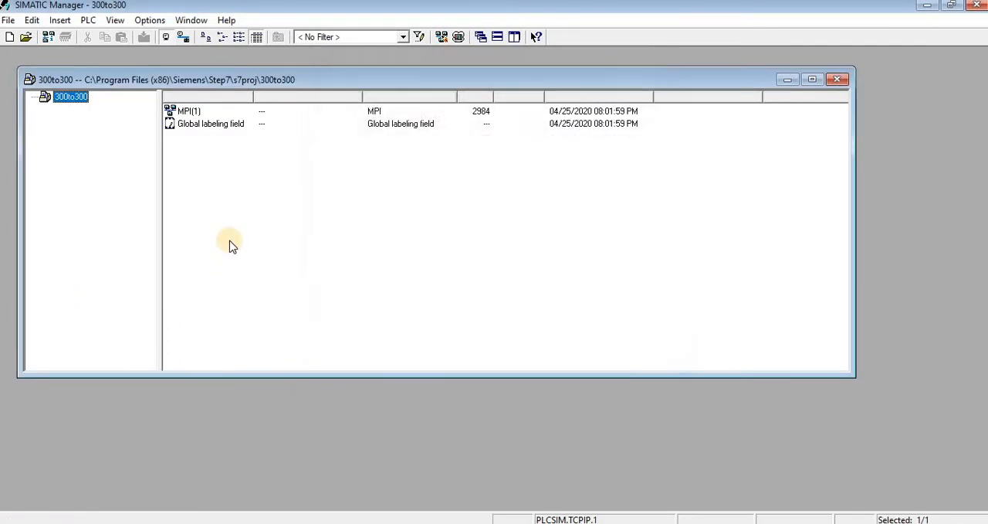
# - Insert a SIMATIC 300 station into the 300to300 project
pyautogui.rightClick(87, 112)
pyautogui.moveTo(197, 180)
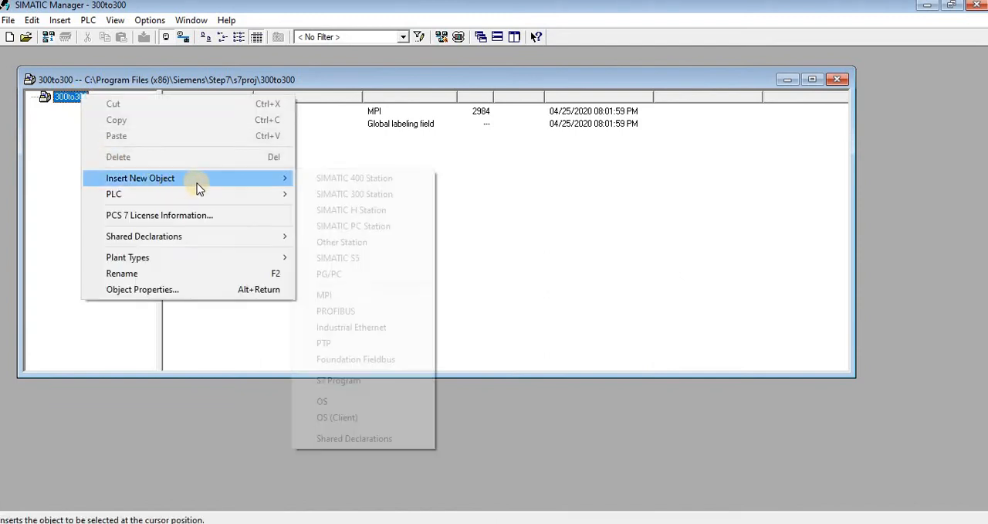
pyautogui.click(345, 193)
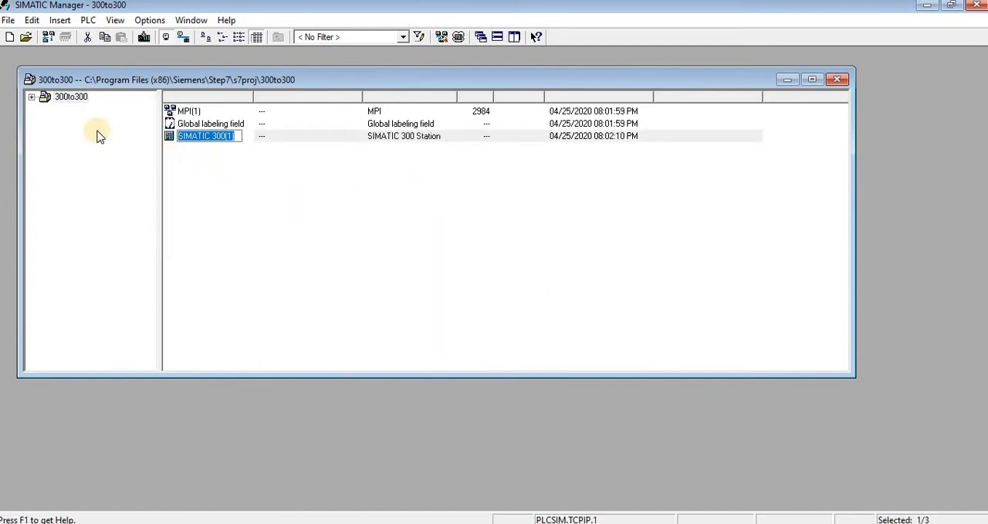
# - Open the hardware configuration of the SIMATIC 300(1) station
pyautogui.click(32, 98)
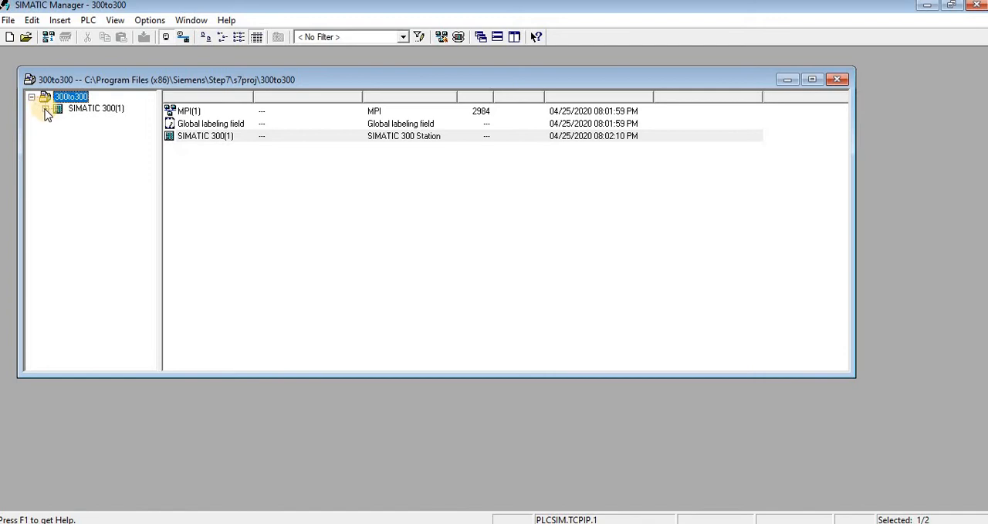
pyautogui.click(73, 109)
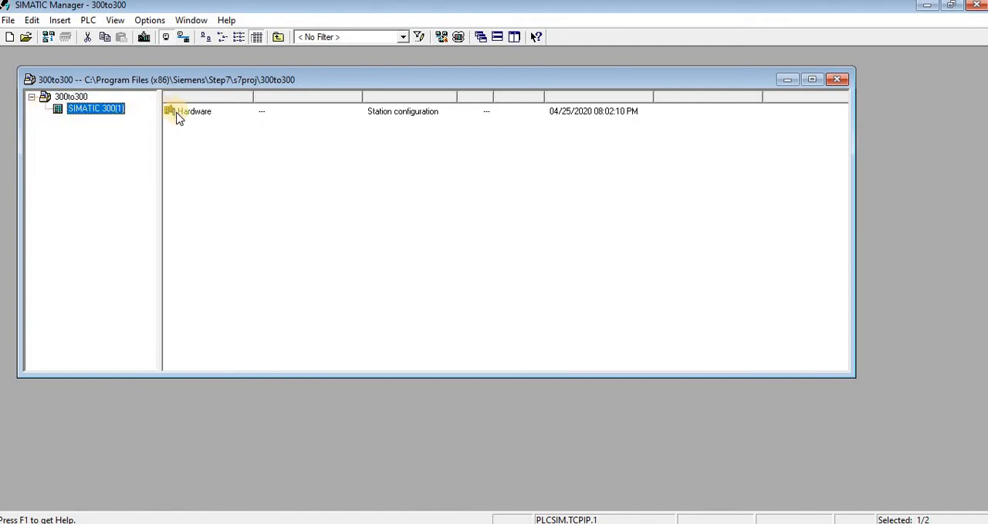
pyautogui.click(176, 111)
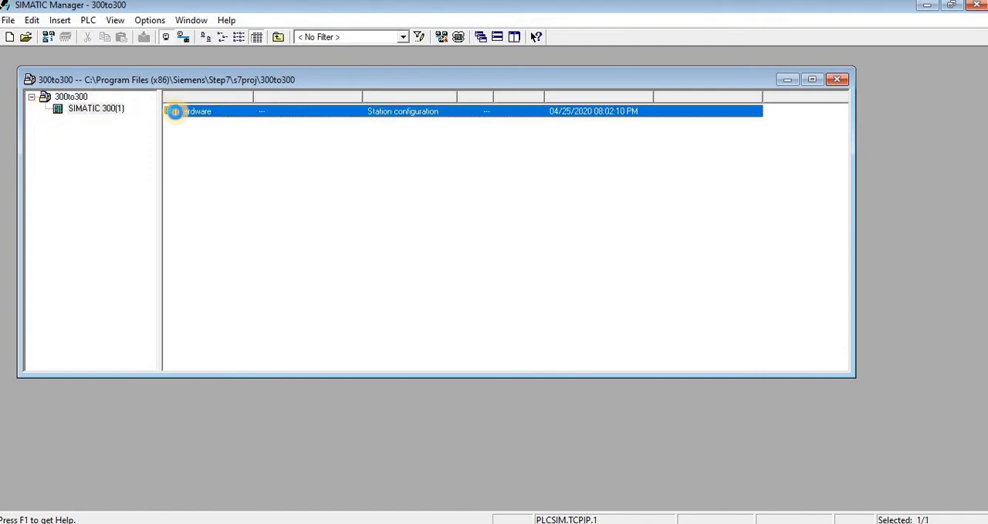
pyautogui.doubleClick(175, 111)
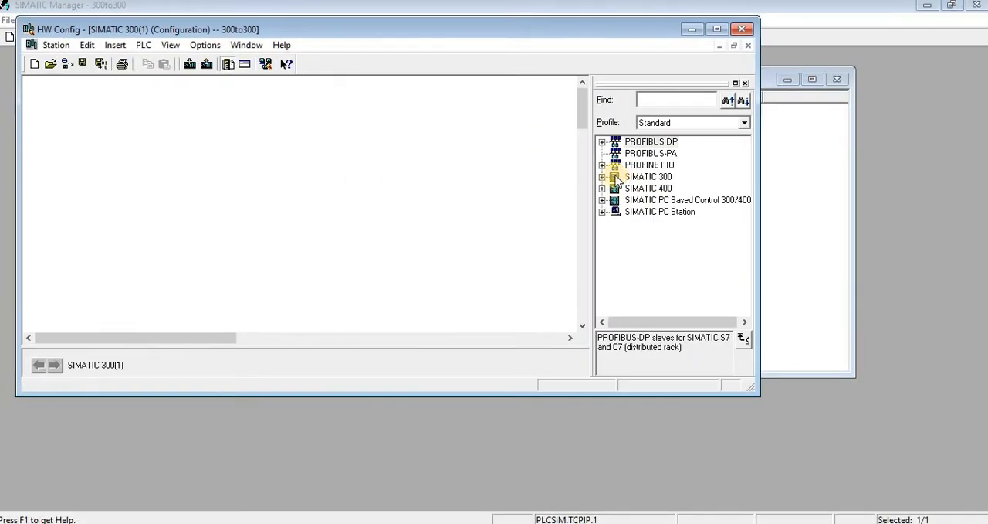
pyautogui.click(602, 188)
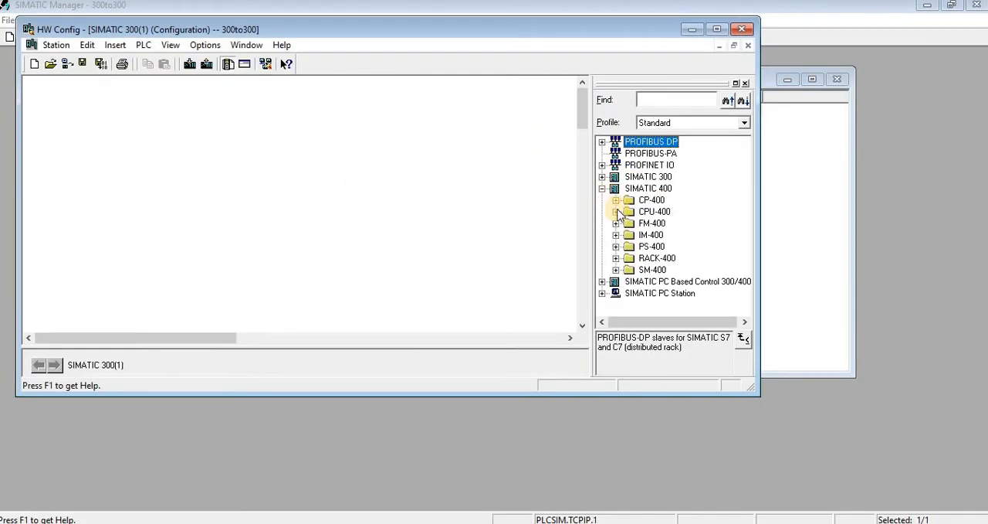
pyautogui.click(615, 258)
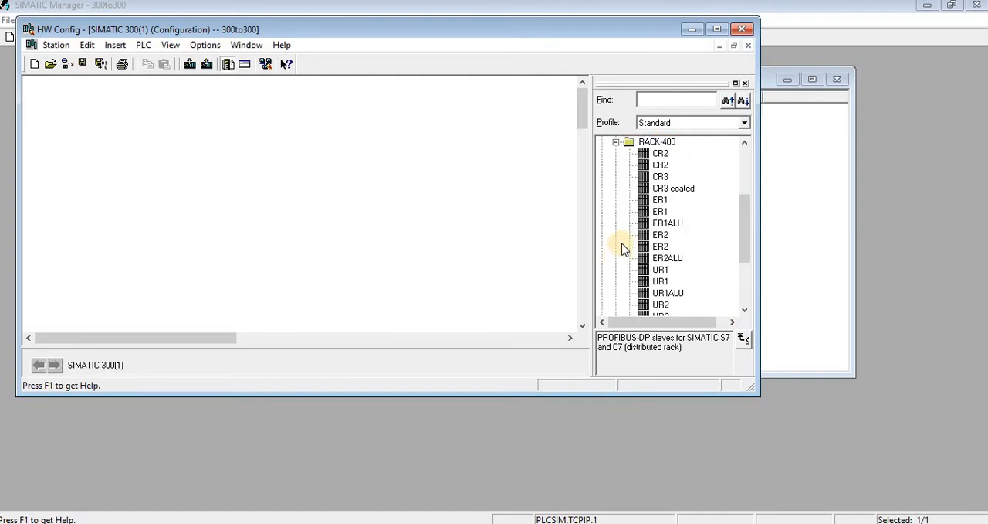
pyautogui.click(616, 144)
pyautogui.click(603, 188)
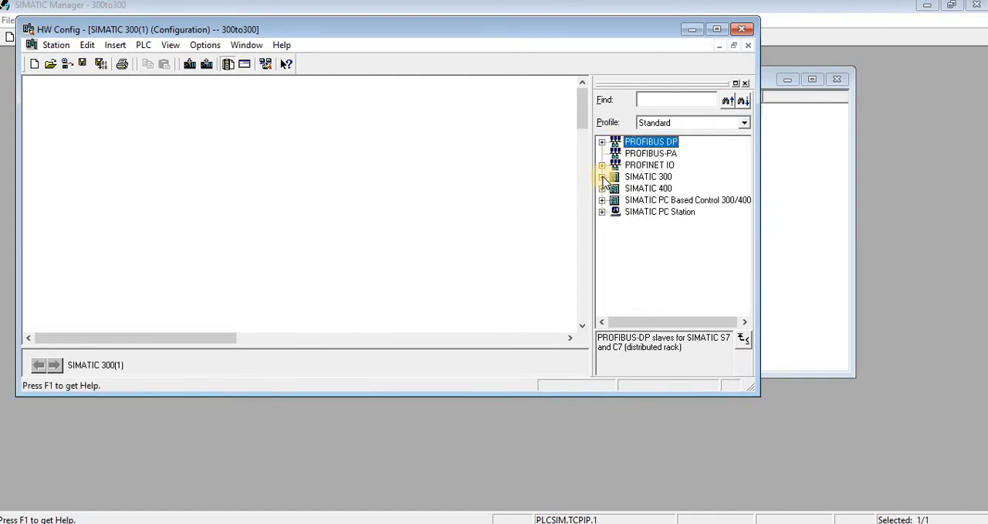
# - Place a RACK-300 rail from the SIMATIC 300 catalog in the empty station configuration
pyautogui.click(603, 177)
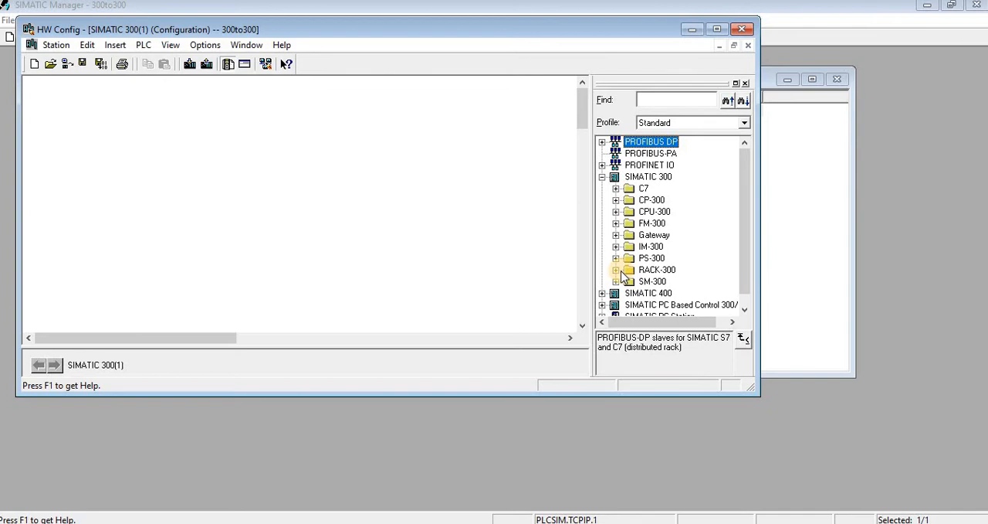
pyautogui.click(616, 269)
pyautogui.moveTo(641, 283); pyautogui.dragTo(137, 153)
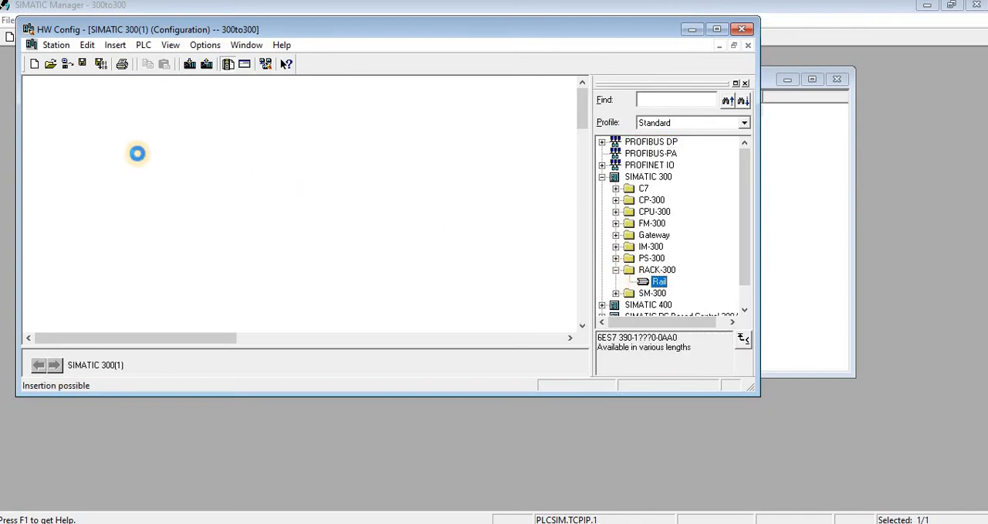
# - Add the CPU 317-2 PN/DP, order number 6ES7 317-2EK14-0AB0, version V3.2, to slot 2 of the rack
pyautogui.click(616, 211)
pyautogui.moveTo(743, 210); pyautogui.dragTo(746, 243)
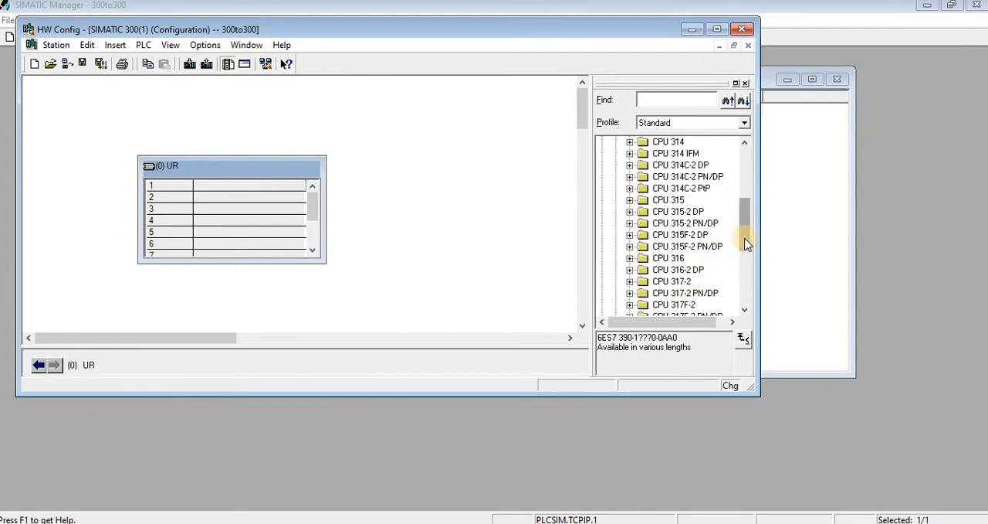
pyautogui.moveTo(745, 239); pyautogui.dragTo(745, 242)
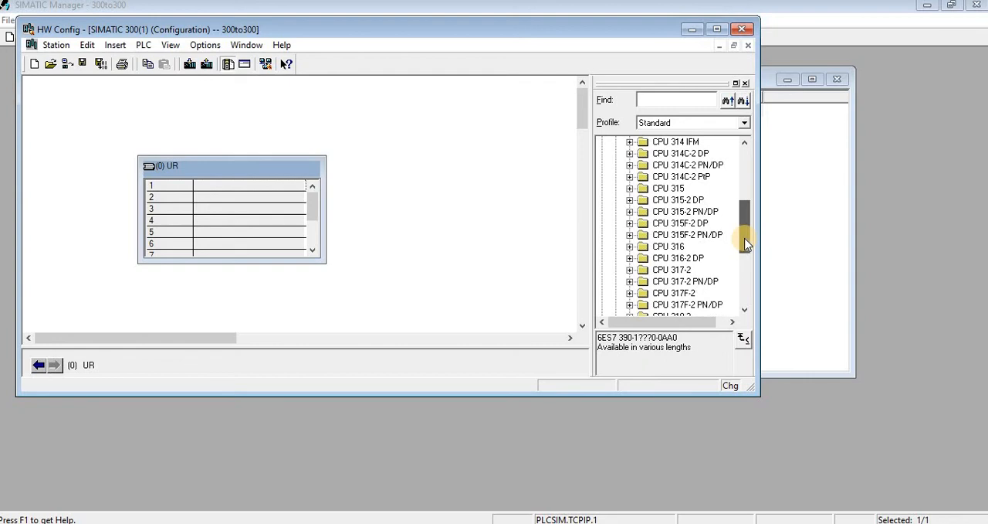
pyautogui.click(690, 282)
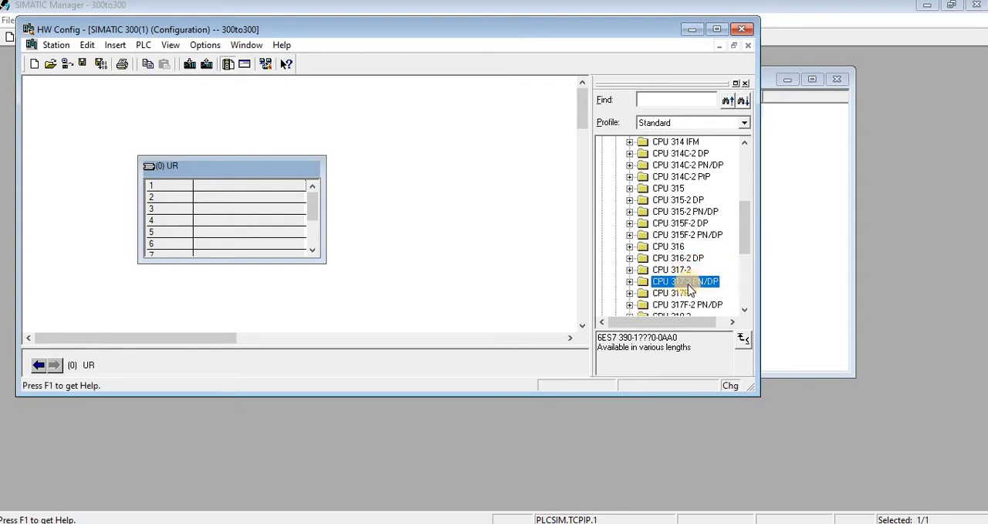
pyautogui.click(631, 283)
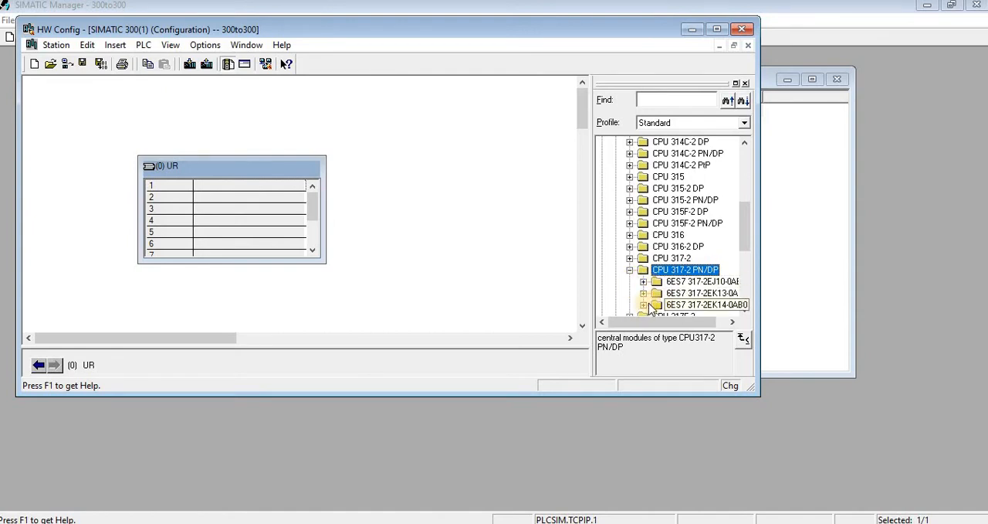
pyautogui.click(644, 306)
pyautogui.moveTo(682, 309); pyautogui.dragTo(294, 222)
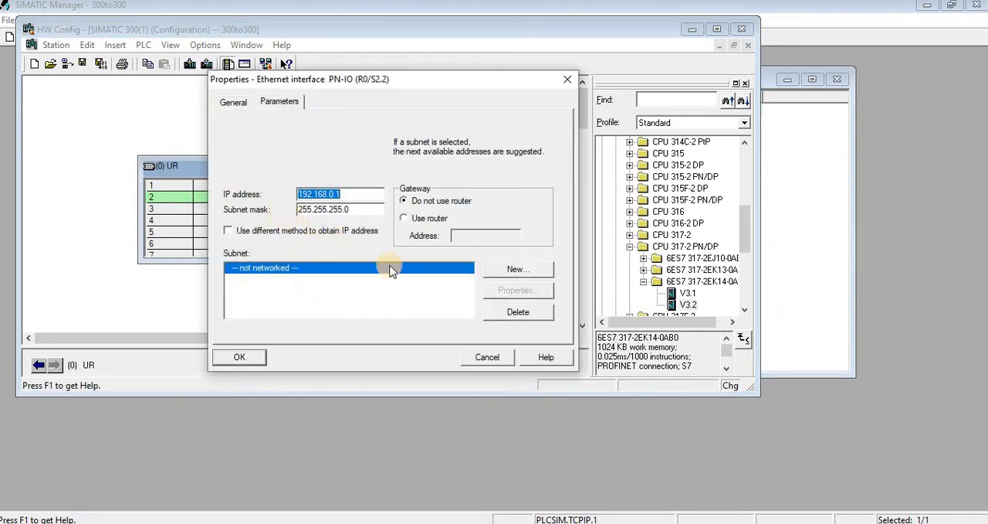
# - Connect the CPU's PN-IO interface to a new Ethernet subnet with IP address 192.168.0.1, and reposition the rack below the PROFINET line
pyautogui.click(513, 271)
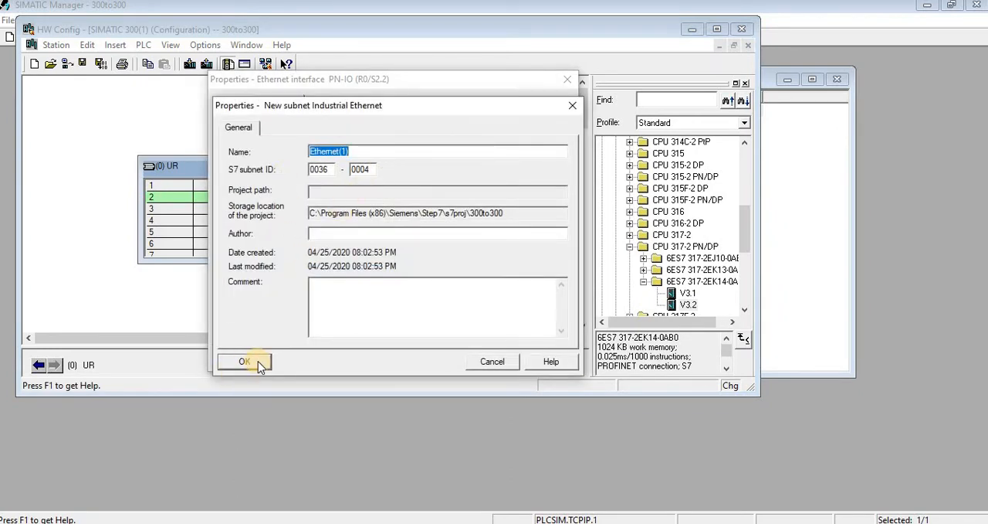
pyautogui.click(244, 361)
pyautogui.click(258, 357)
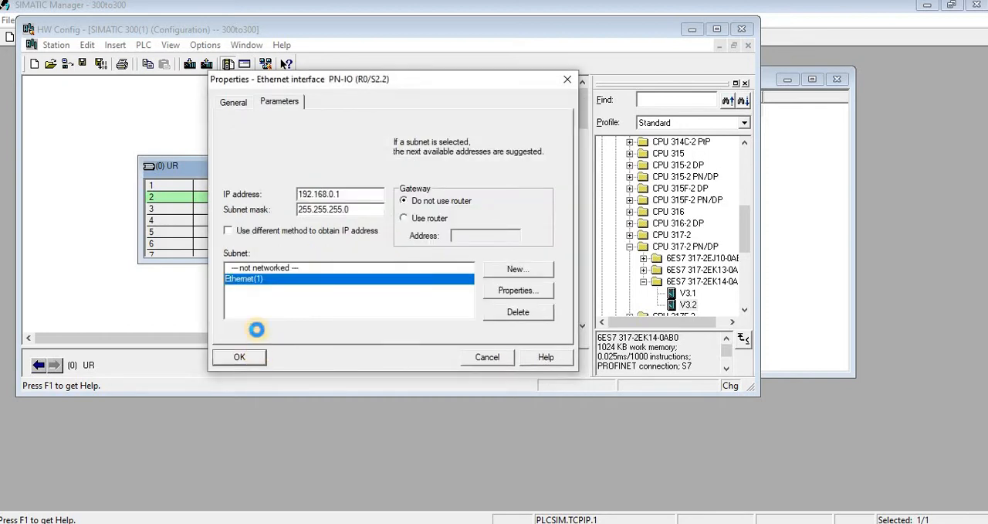
pyautogui.moveTo(231, 169); pyautogui.dragTo(161, 124)
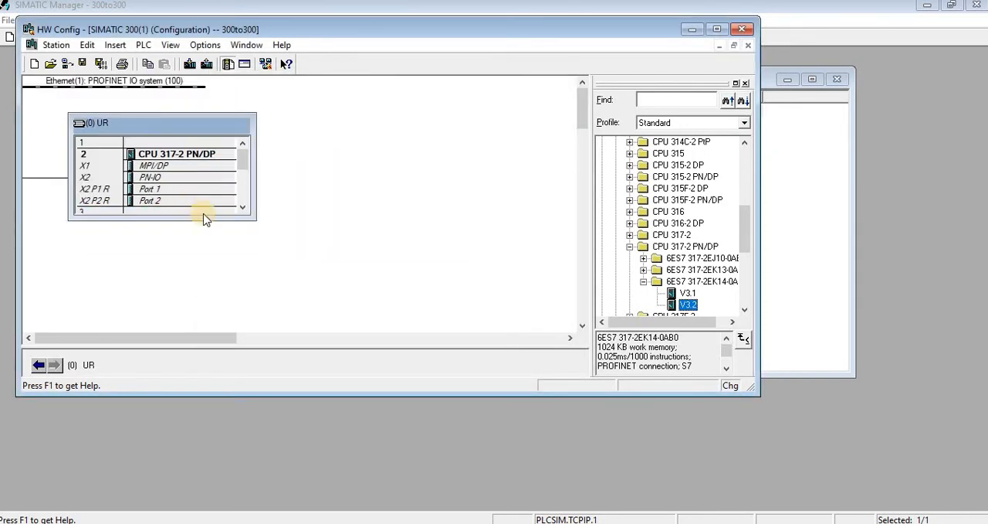
# - Insert the PS 307 2A power supply (6ES7 307-1BA00-0AA0) in slot 1 of the rack
pyautogui.click(214, 143)
pyautogui.moveTo(748, 233); pyautogui.dragTo(749, 175)
pyautogui.click(616, 212)
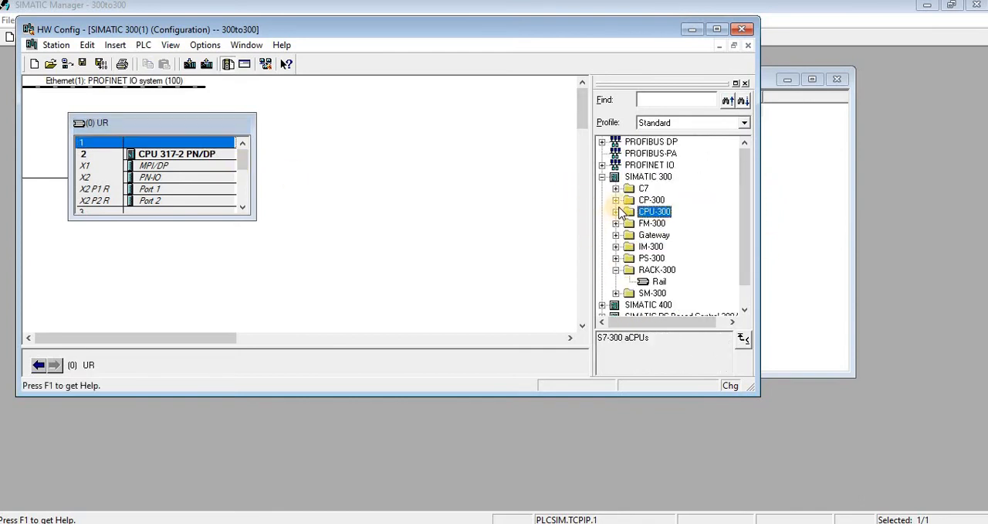
pyautogui.click(616, 269)
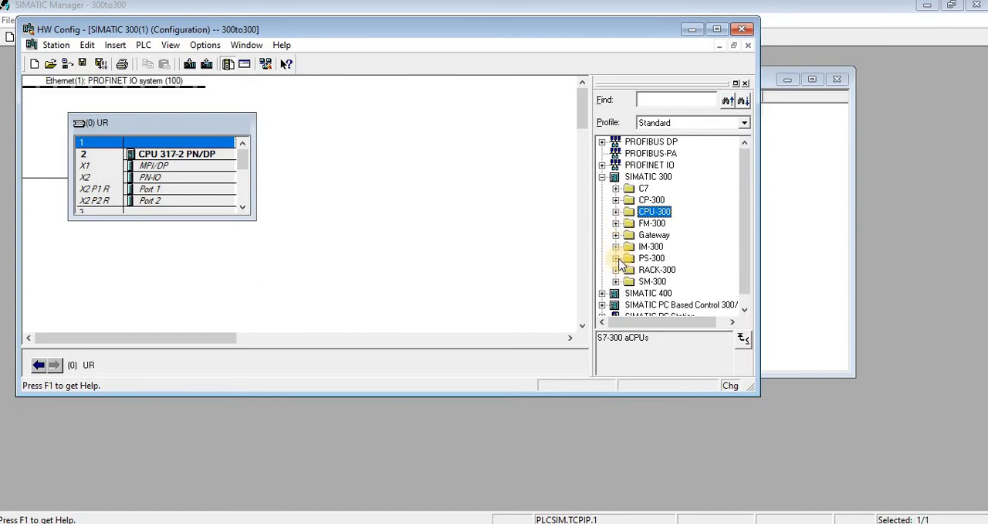
pyautogui.click(617, 259)
pyautogui.doubleClick(659, 260)
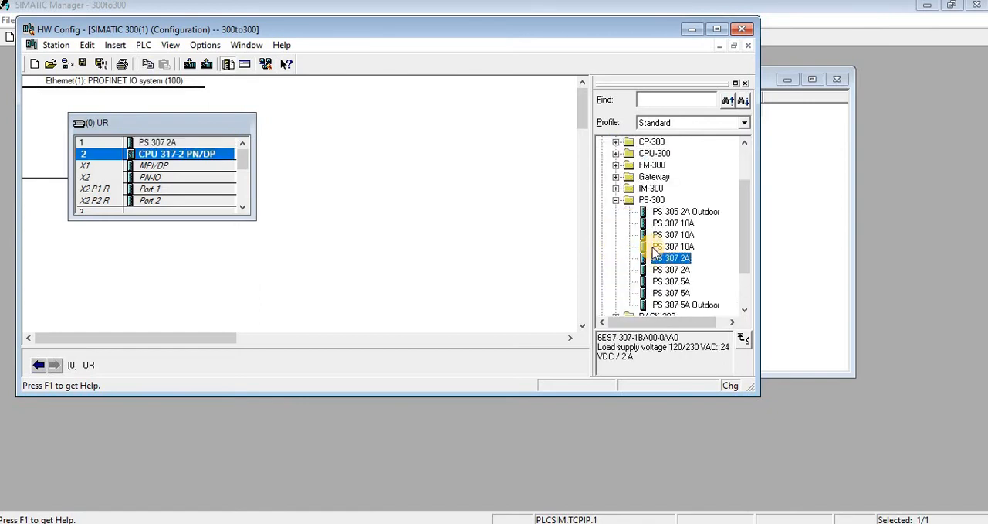
# - Insert the SM 323 DI8/DO8x24V/0.5A digital I/O module (6ES7 323-1BH00-0AA0) in slot 4 of the rack
pyautogui.click(616, 200)
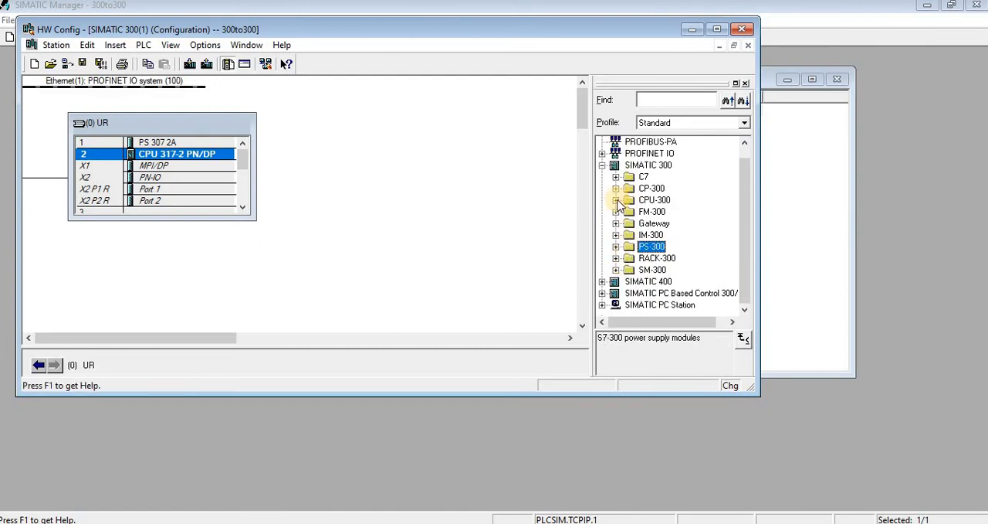
pyautogui.click(616, 269)
pyautogui.click(631, 270)
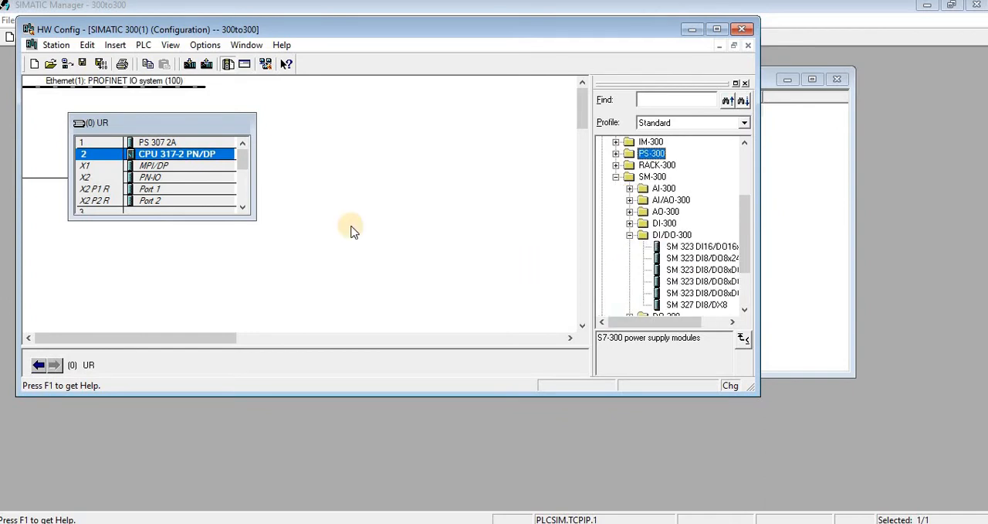
pyautogui.click(246, 182)
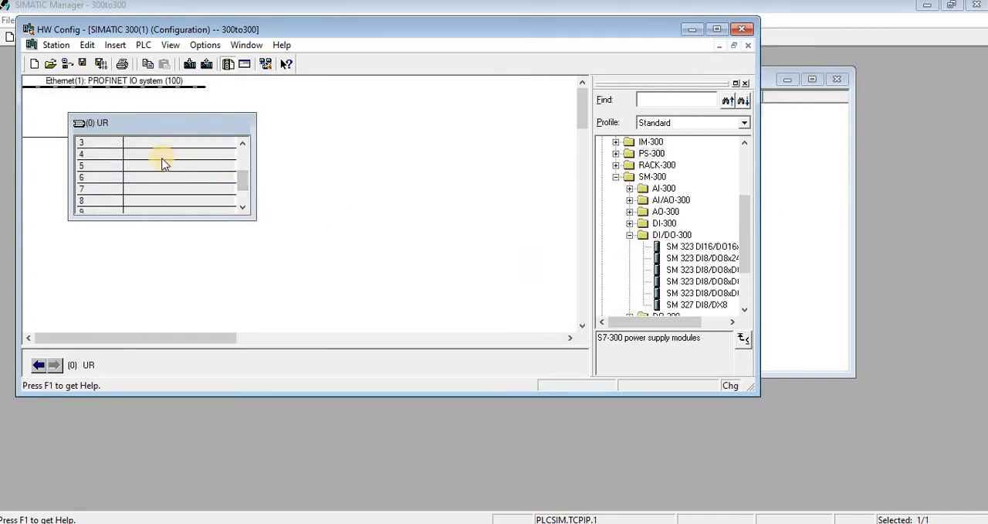
pyautogui.click(162, 155)
pyautogui.doubleClick(677, 260)
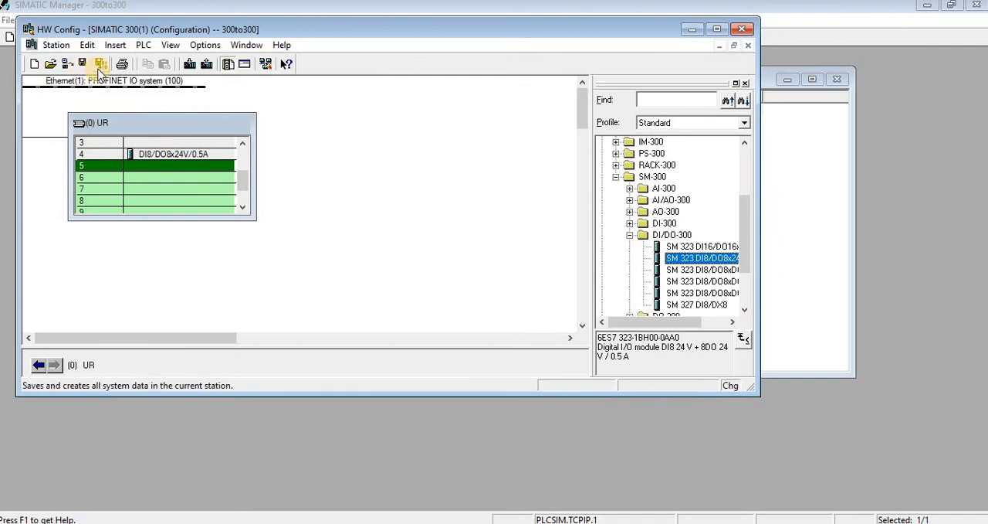
# - Enable clock memory on memory byte 0 in the CPU 317-2 PN/DP properties
pyautogui.scroll(1, 244, 172)
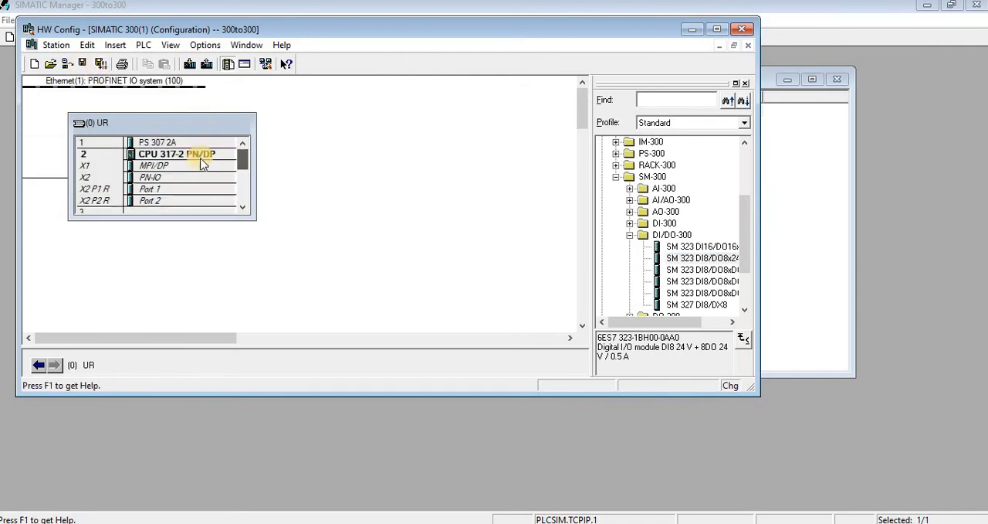
pyautogui.doubleClick(193, 154)
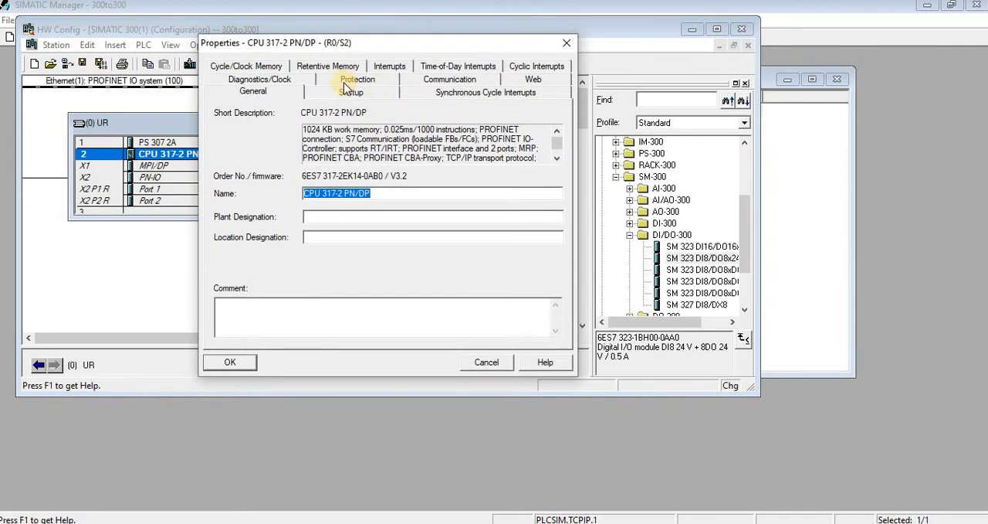
pyautogui.click(263, 79)
pyautogui.click(262, 66)
pyautogui.click(262, 91)
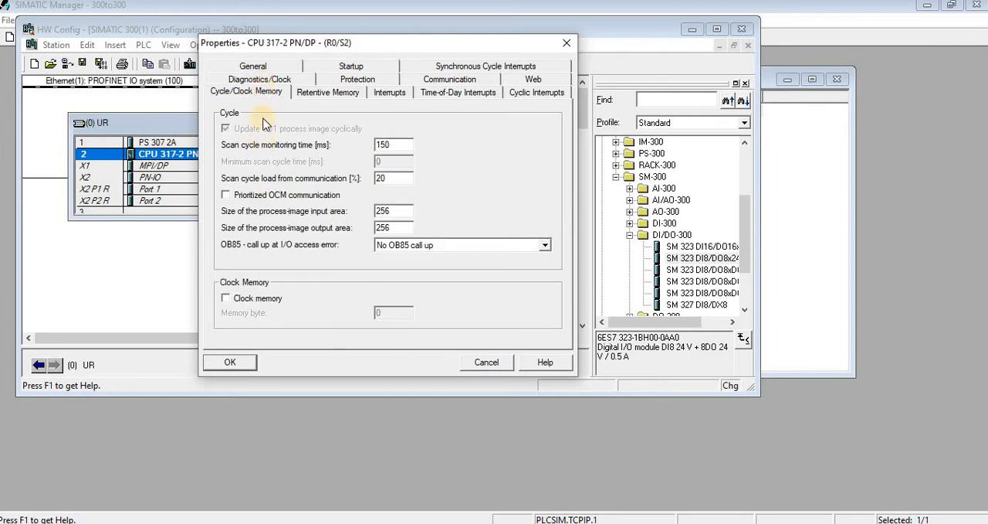
pyautogui.click(243, 301)
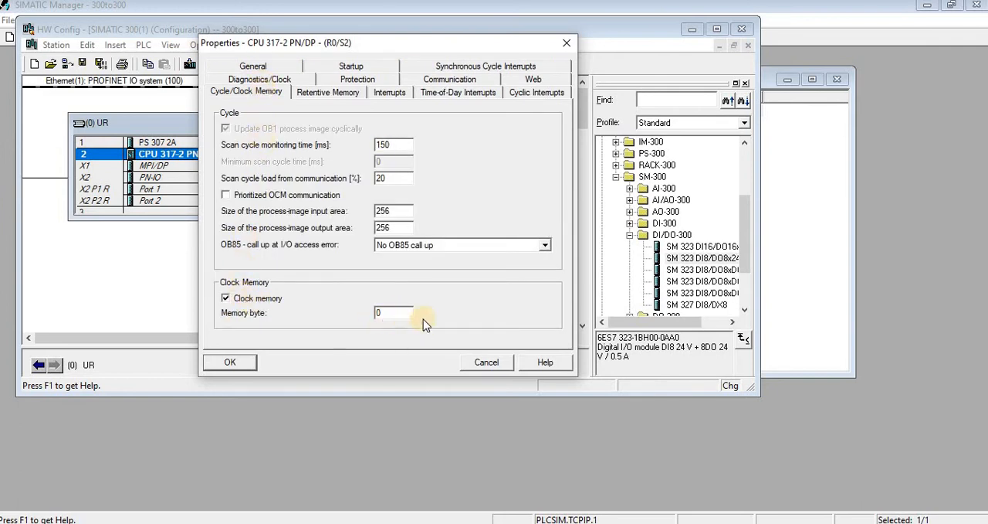
pyautogui.click(230, 363)
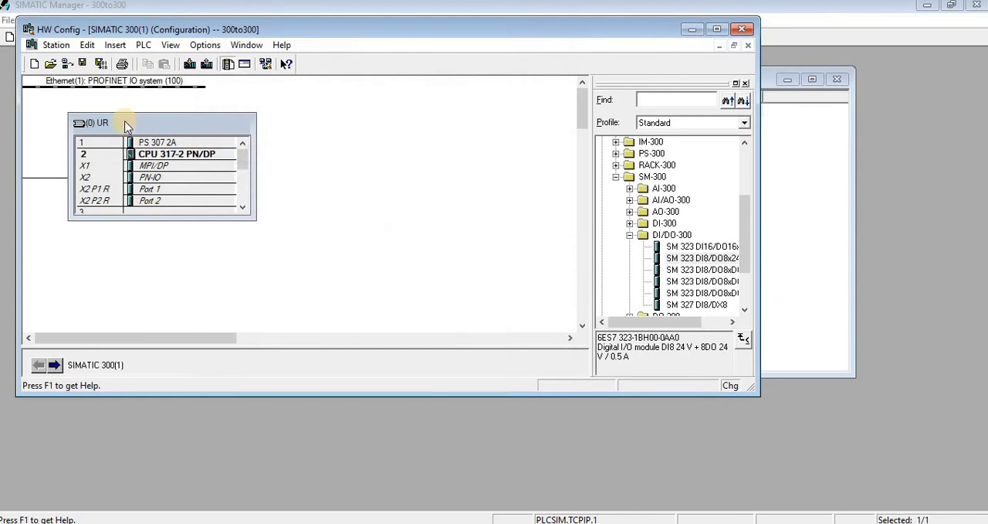
# - Save and compile the hardware configuration of SIMATIC 300(1) and return to the project
pyautogui.click(99, 64)
pyautogui.click(688, 30)
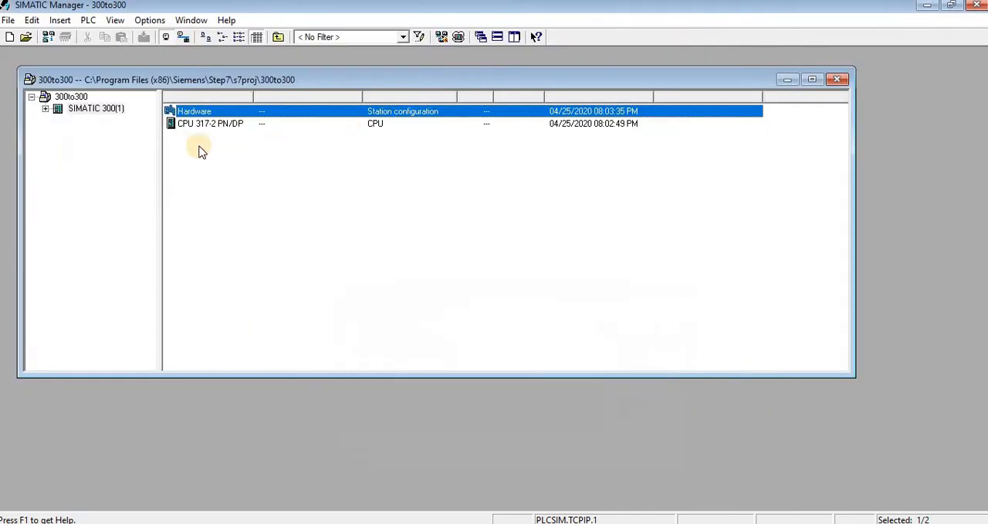
# - Insert a second SIMATIC 300 station into the 300to300 project
pyautogui.rightClick(83, 99)
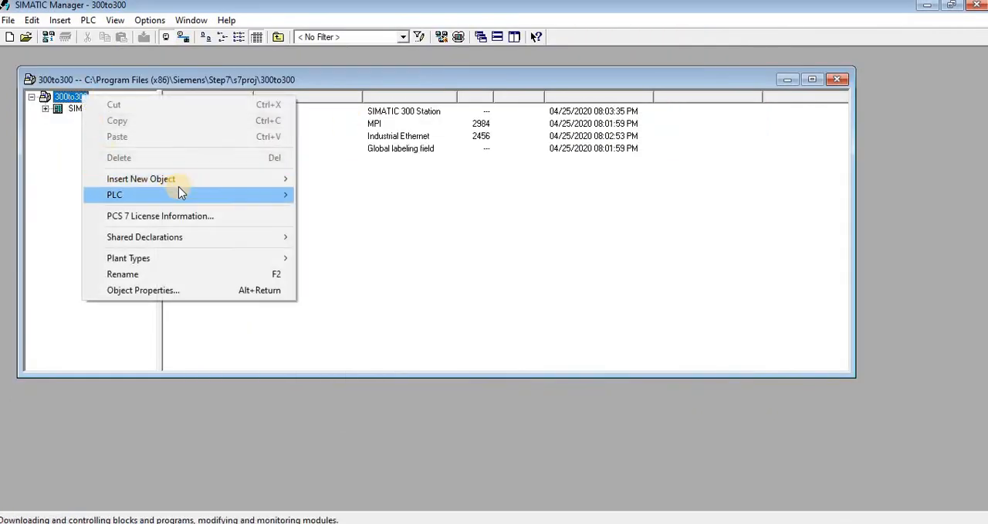
pyautogui.moveTo(235, 196)
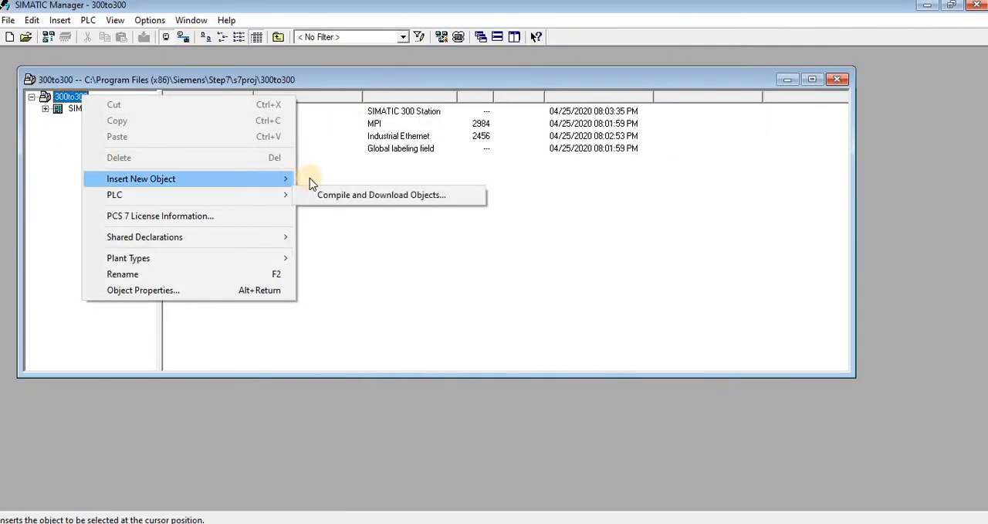
pyautogui.moveTo(282, 178)
pyautogui.click(325, 193)
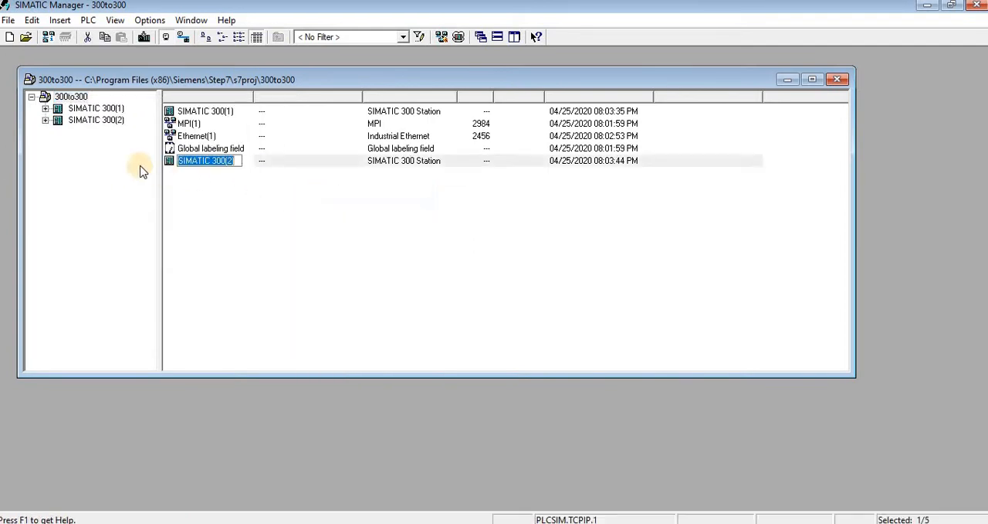
# - Open the hardware configuration of SIMATIC 300(2) and arrange its window so the SIMATIC 300(1) rack is accessible
pyautogui.click(49, 126)
pyautogui.click(82, 121)
pyautogui.click(195, 111)
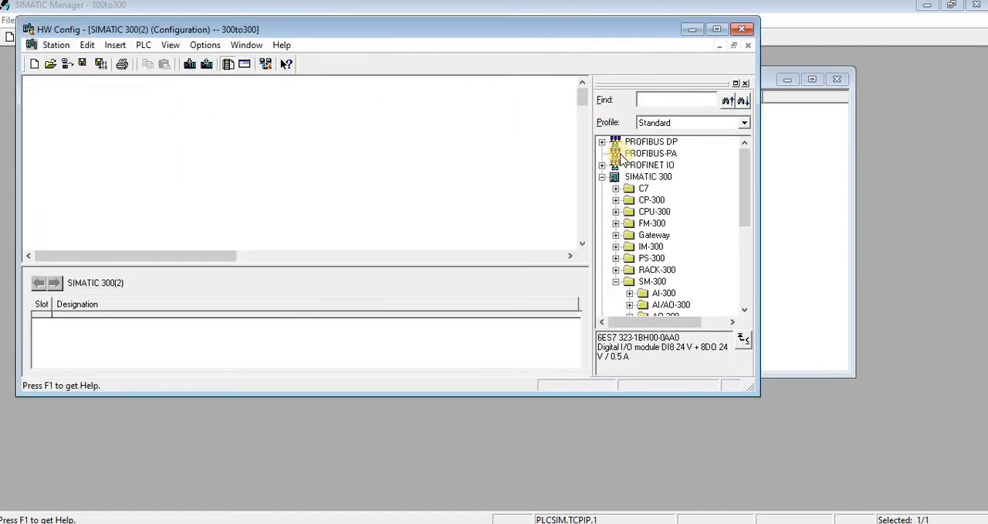
pyautogui.moveTo(575, 29); pyautogui.dragTo(699, 196)
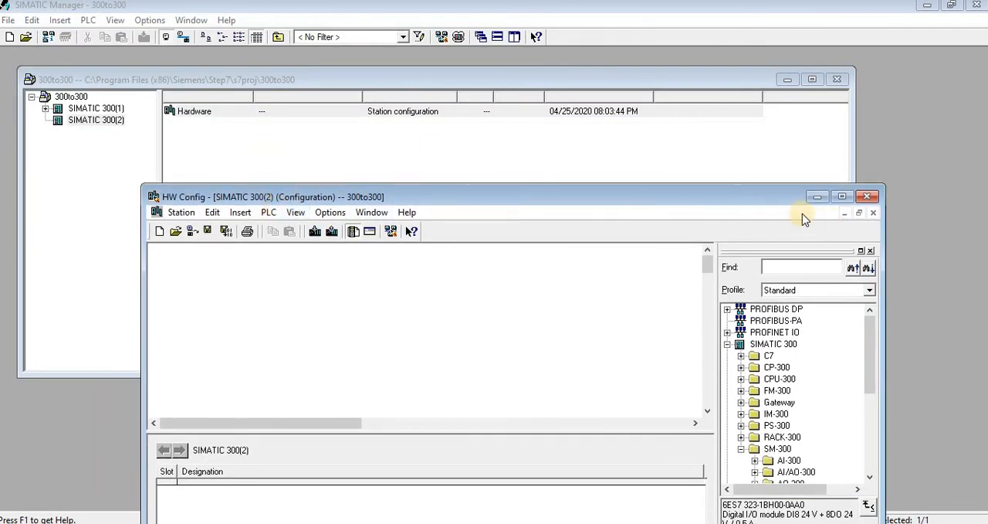
pyautogui.doubleClick(644, 197)
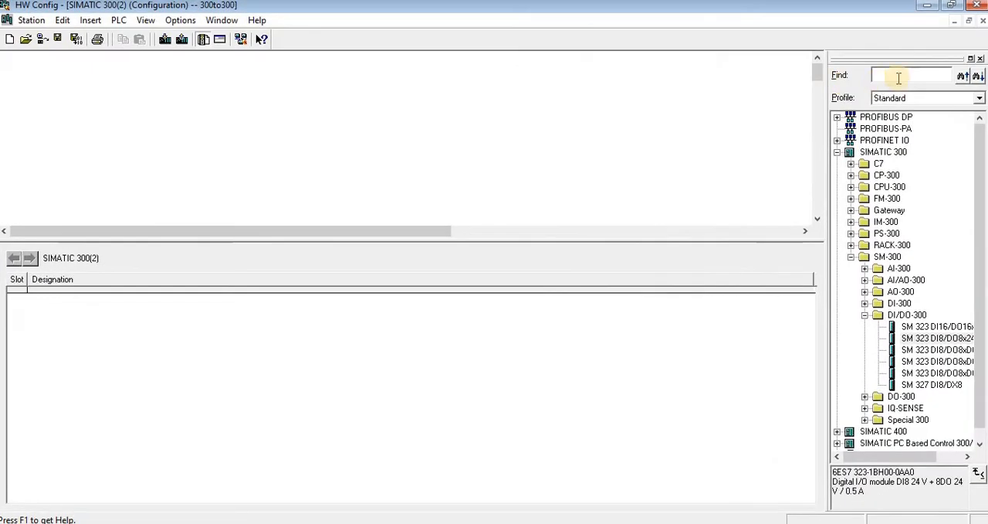
pyautogui.click(969, 21)
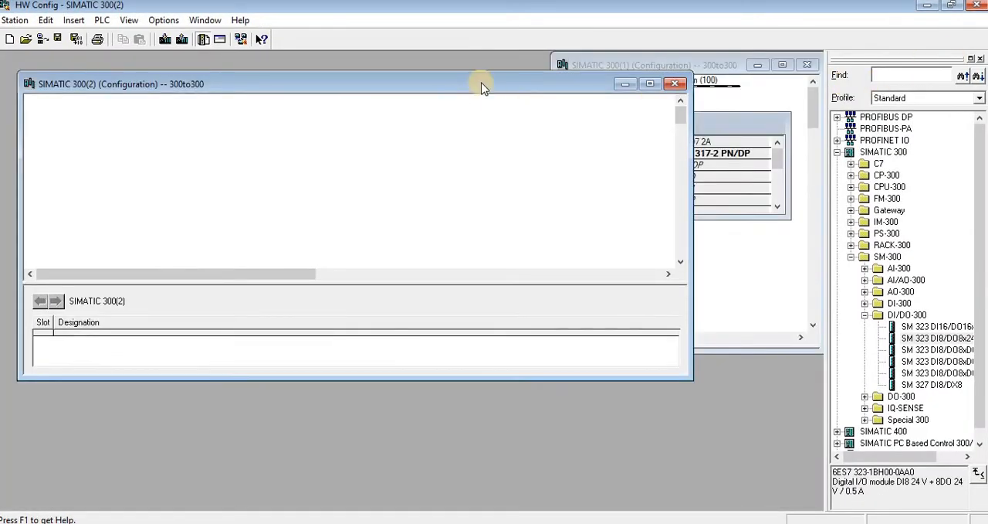
pyautogui.moveTo(483, 85); pyautogui.dragTo(489, 206)
# - Copy the complete UR rack from SIMATIC 300(1) and paste it into the SIMATIC 300(2) configuration
pyautogui.rightClick(725, 131)
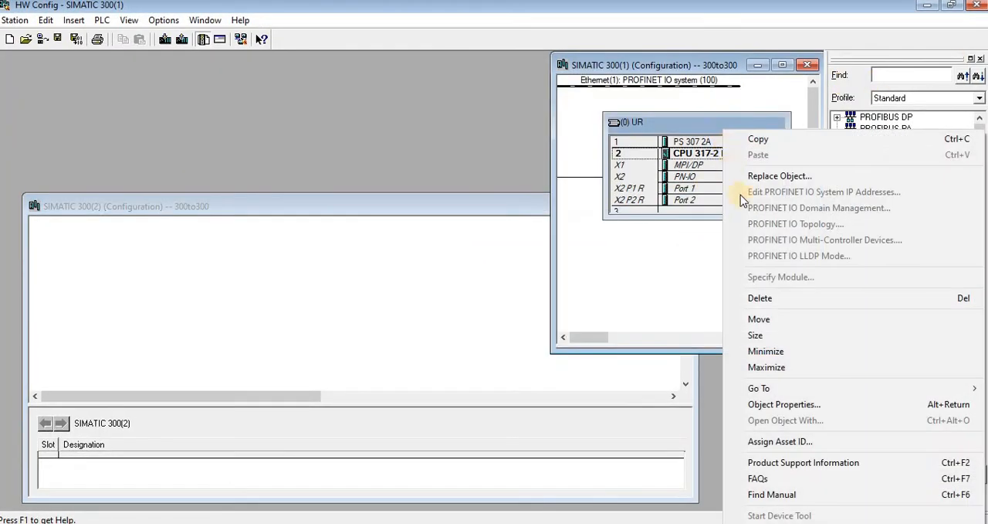
pyautogui.click(759, 139)
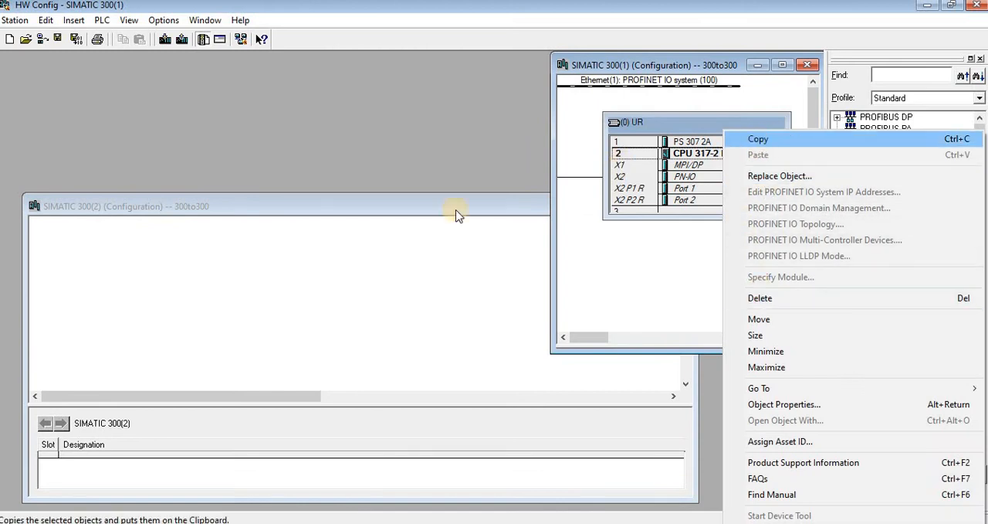
pyautogui.rightClick(260, 264)
pyautogui.click(285, 272)
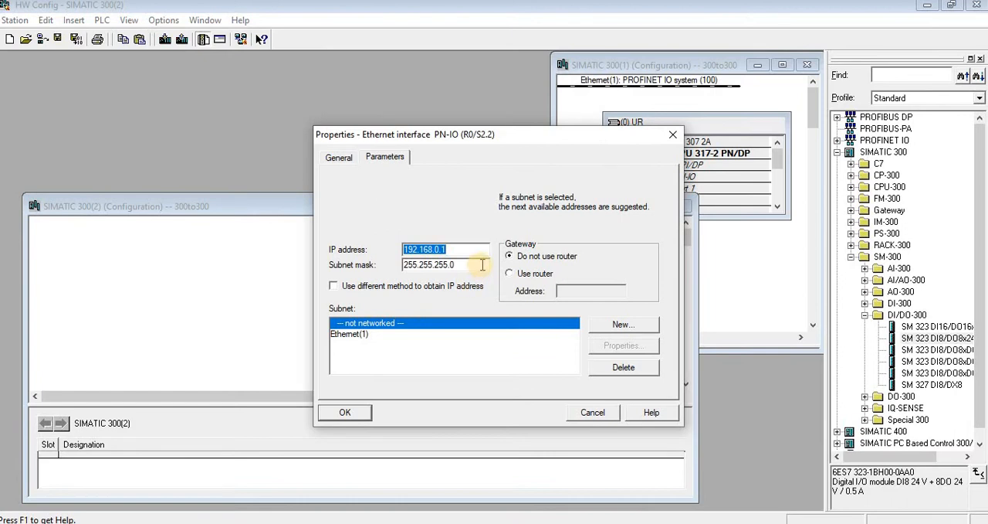
# - Set the pasted CPU's PN-IO interface to IP address 192.168.0.2 and connect it to a new Ethernet subnet
pyautogui.click(467, 253)
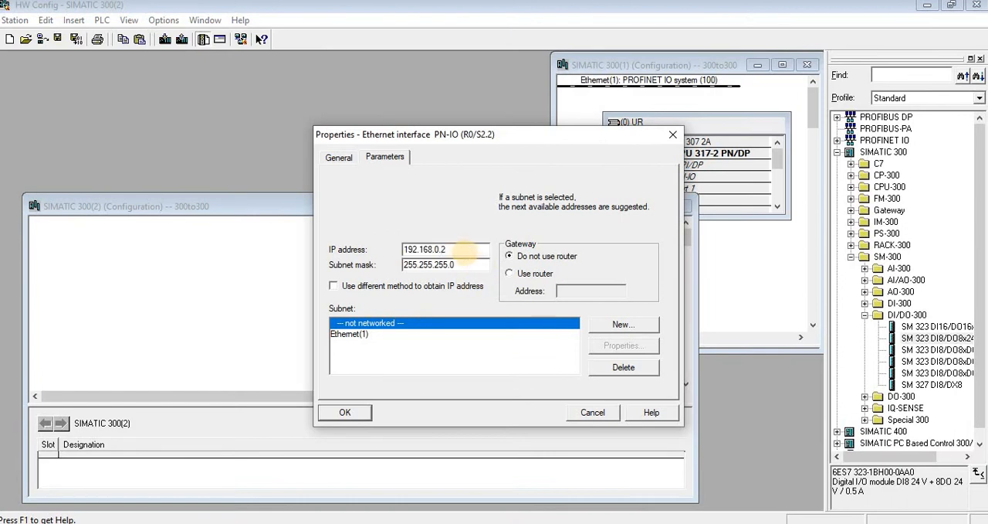
pyautogui.click(624, 325)
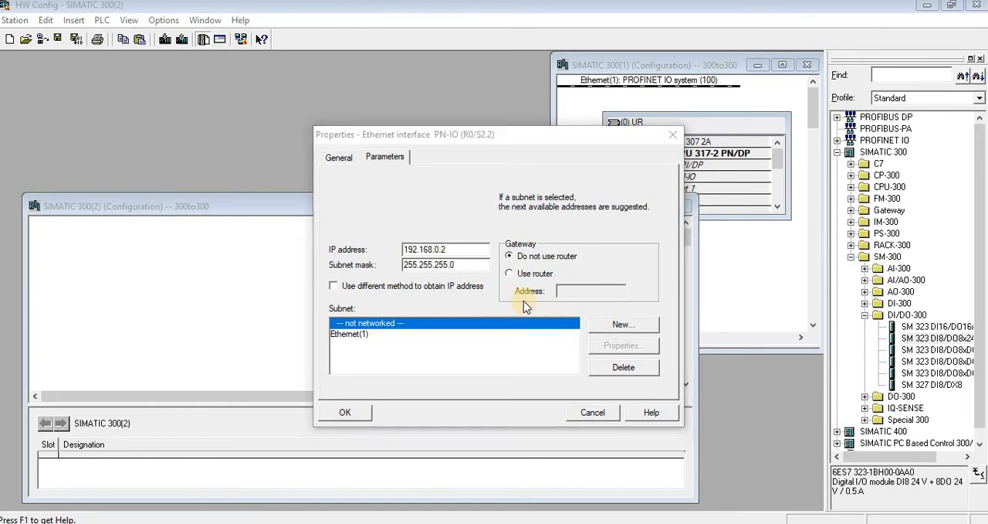
pyautogui.click(354, 417)
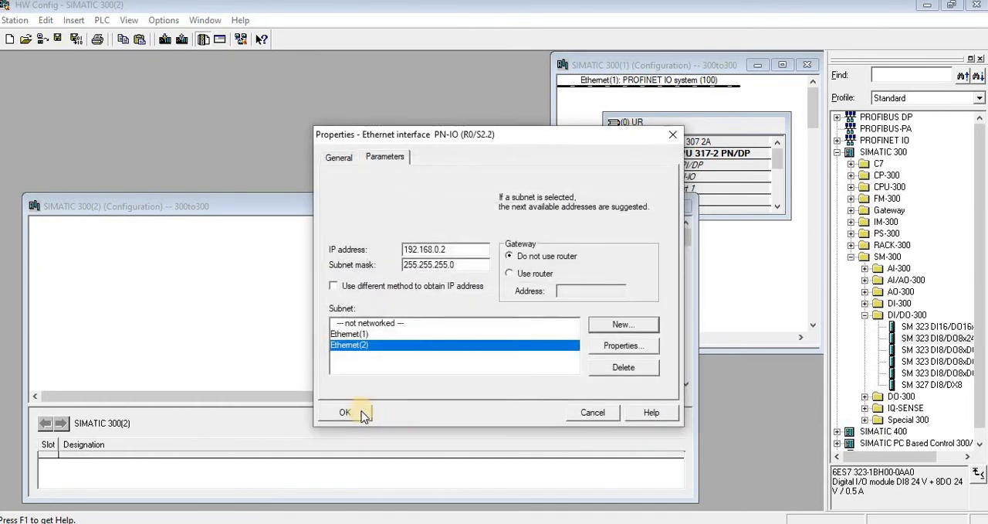
pyautogui.click(357, 407)
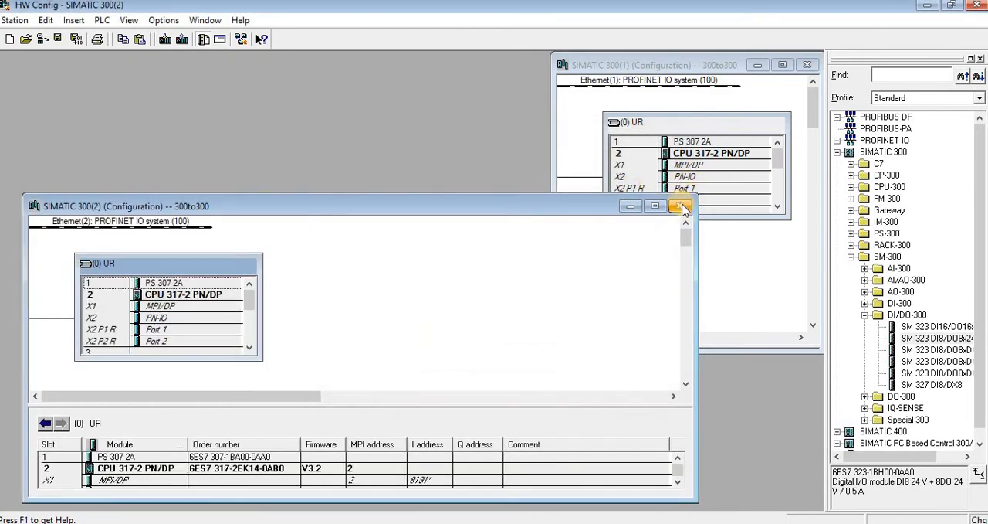
# - Check the clock memory setting in the CPU 317-2 PN/DP properties of SIMATIC 300(2)
pyautogui.doubleClick(181, 297)
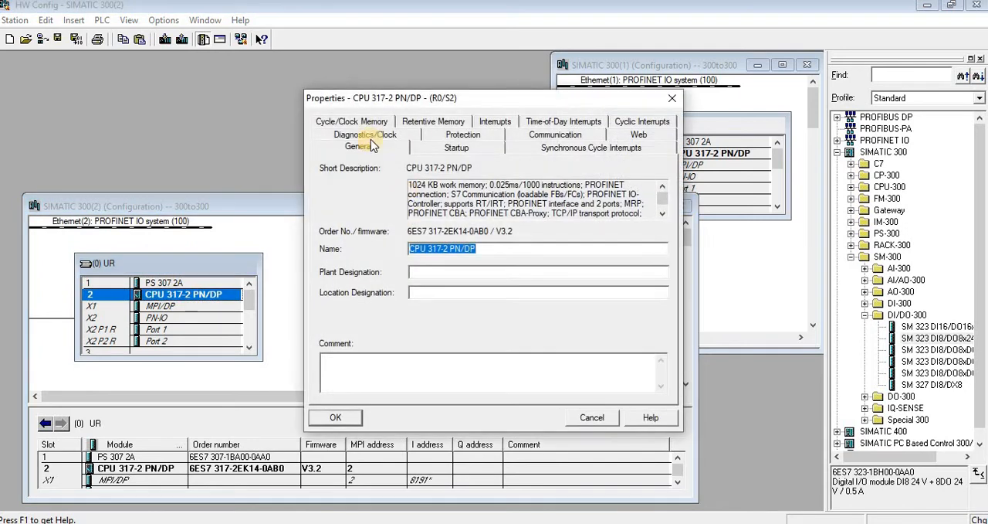
pyautogui.click(360, 135)
pyautogui.click(366, 125)
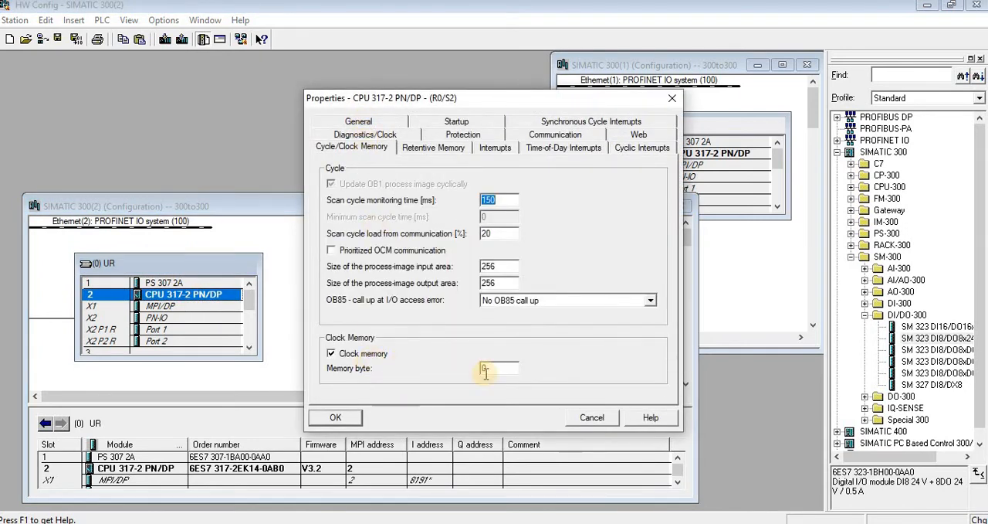
pyautogui.click(337, 415)
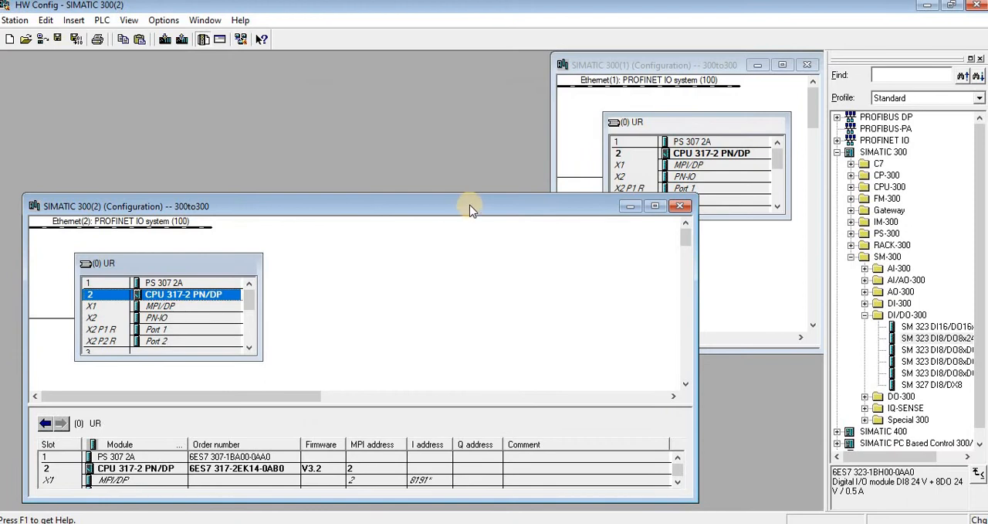
# - Save and compile the SIMATIC 300(2) hardware configuration, and close both station configurations and HW Config
pyautogui.moveTo(477, 212); pyautogui.dragTo(498, 162)
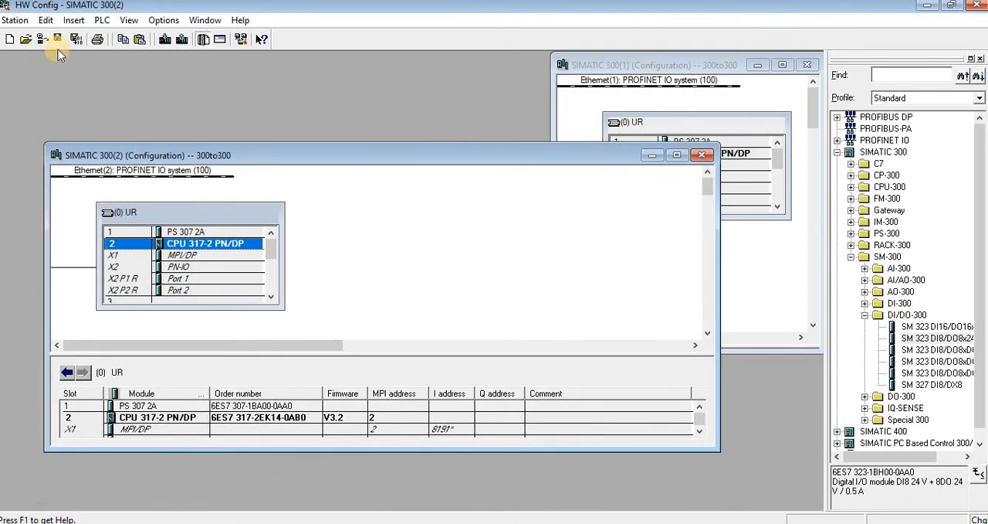
pyautogui.click(77, 38)
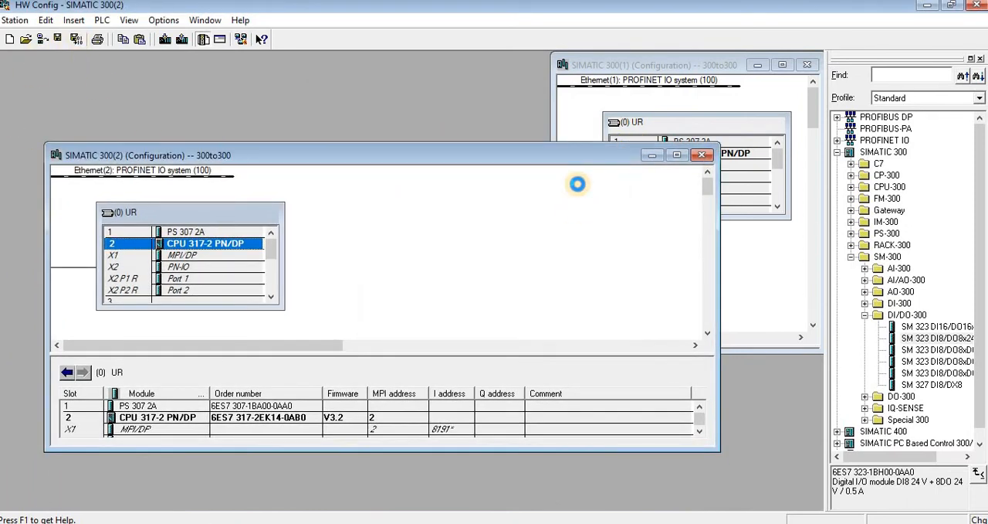
pyautogui.click(704, 156)
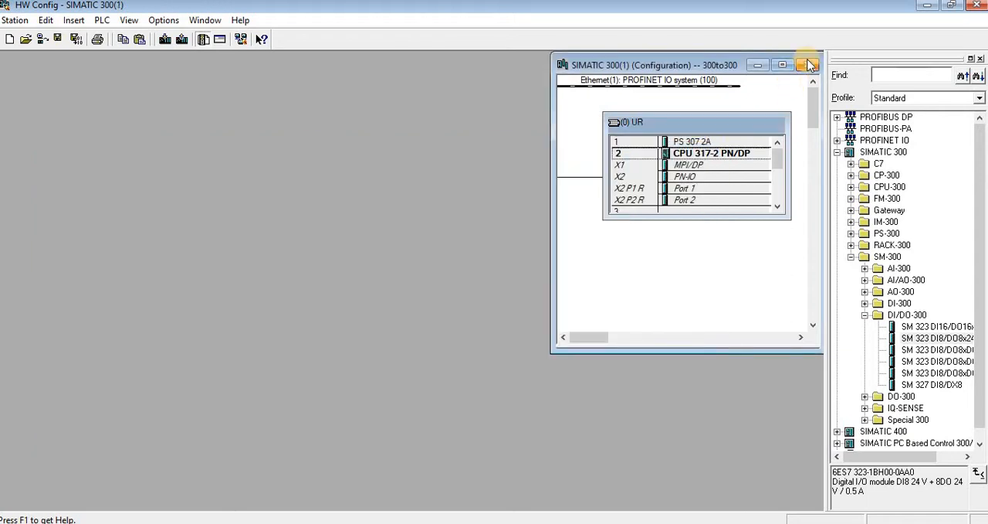
pyautogui.click(807, 65)
pyautogui.click(977, 7)
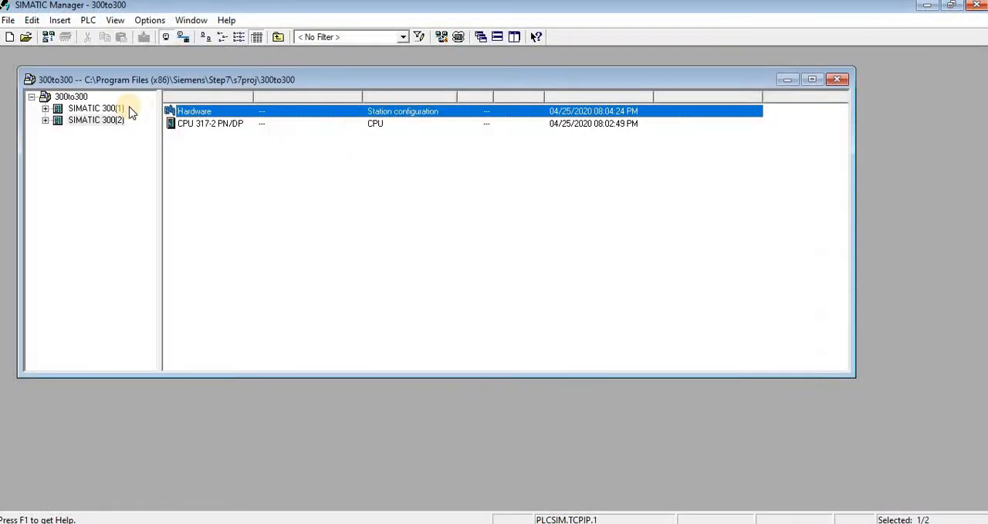
# - Open the project's network configuration and add an S7 connection from the SIMATIC 300(1) CPU to an unspecified partner at 192.168.0.2
pyautogui.click(83, 109)
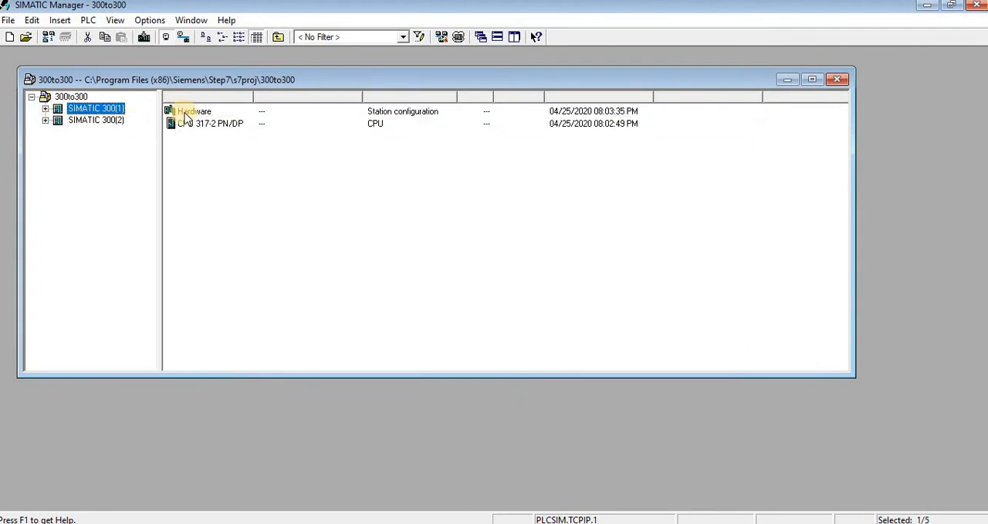
pyautogui.click(446, 38)
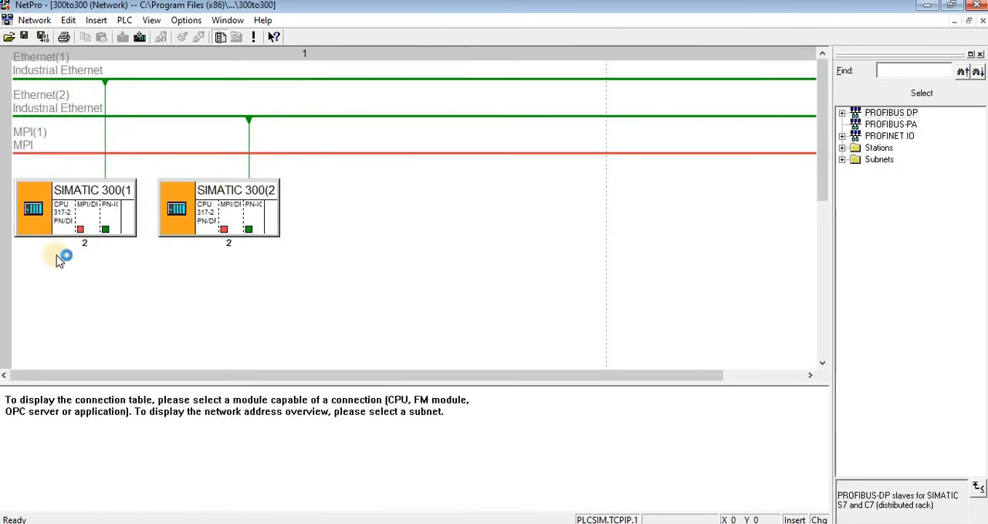
pyautogui.click(72, 222)
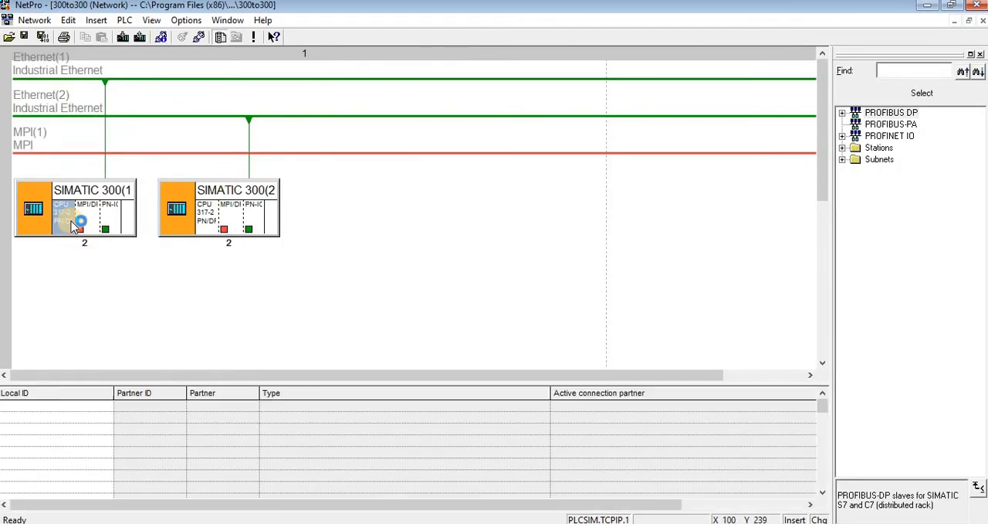
pyautogui.click(121, 408)
pyautogui.click(127, 413)
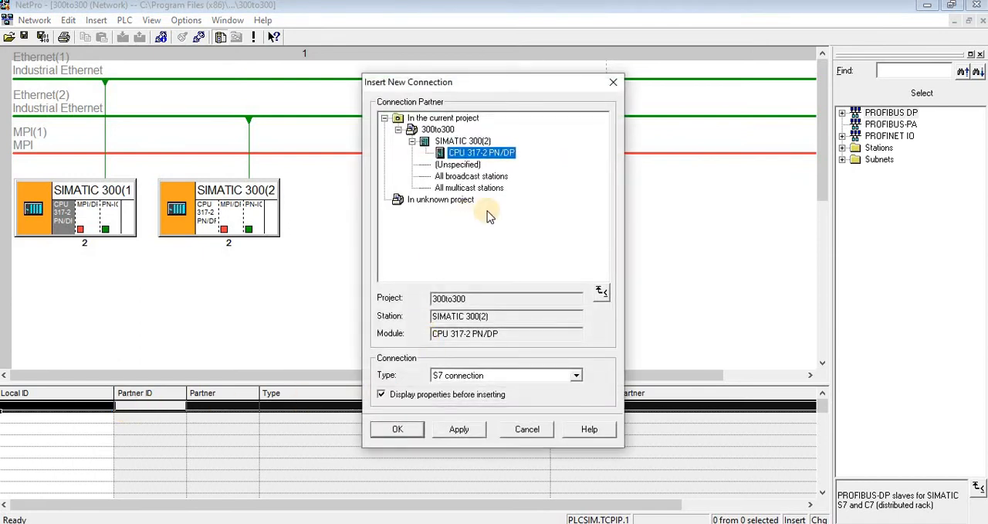
pyautogui.click(466, 165)
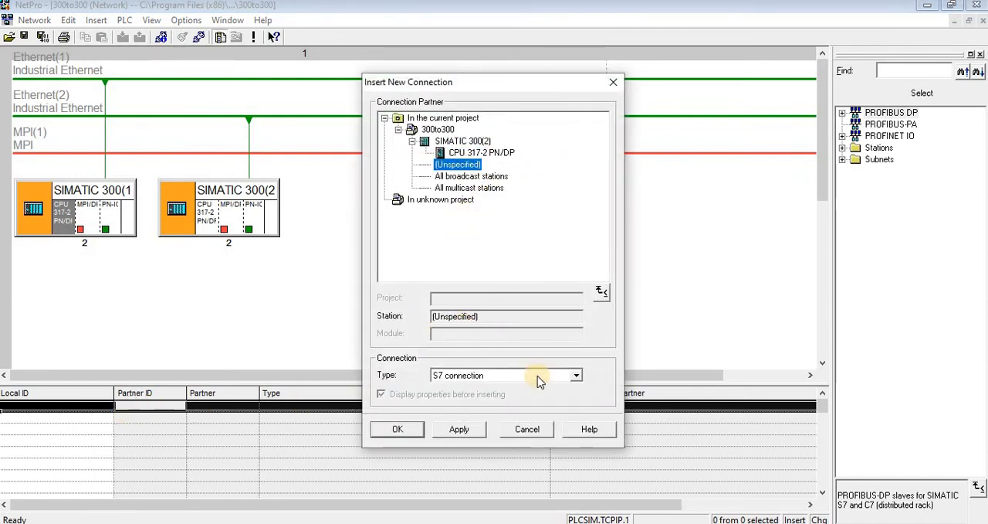
pyautogui.click(464, 429)
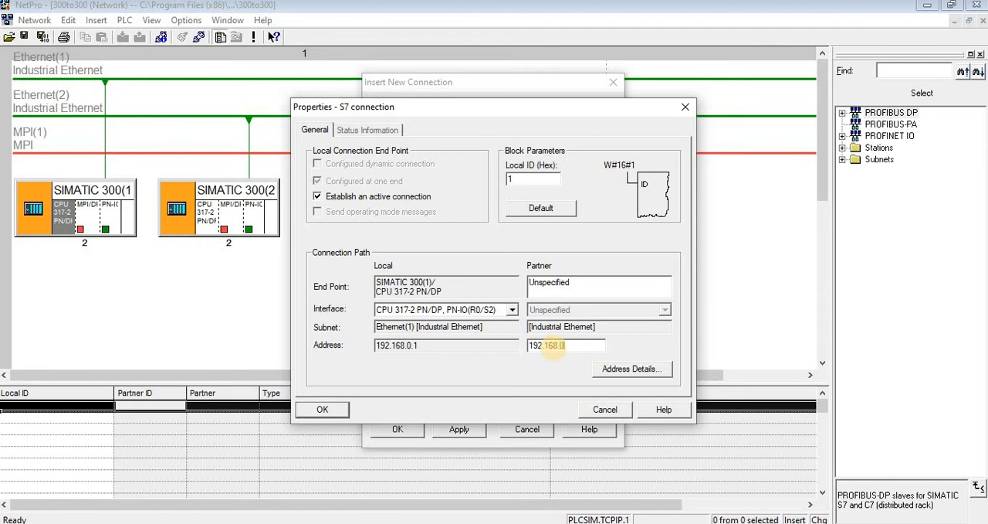
pyautogui.click(323, 410)
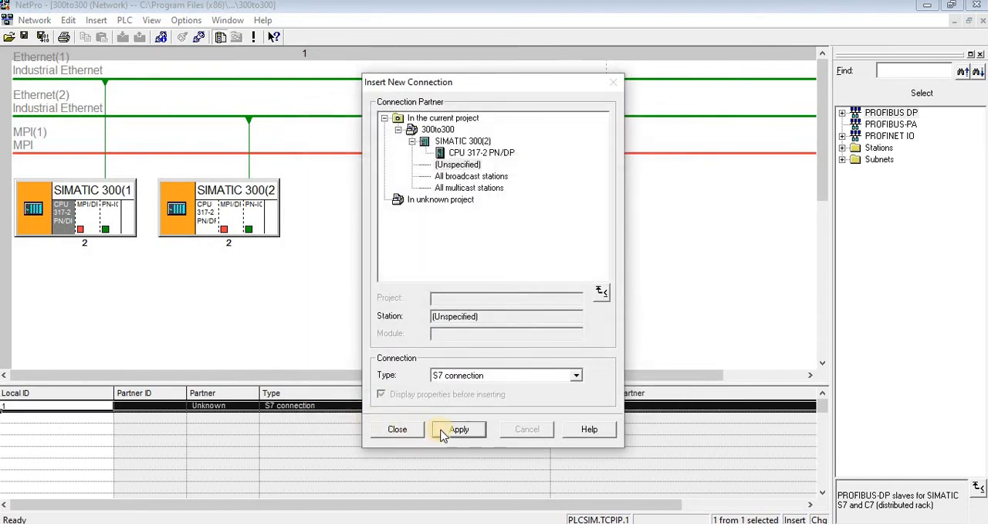
pyautogui.click(413, 435)
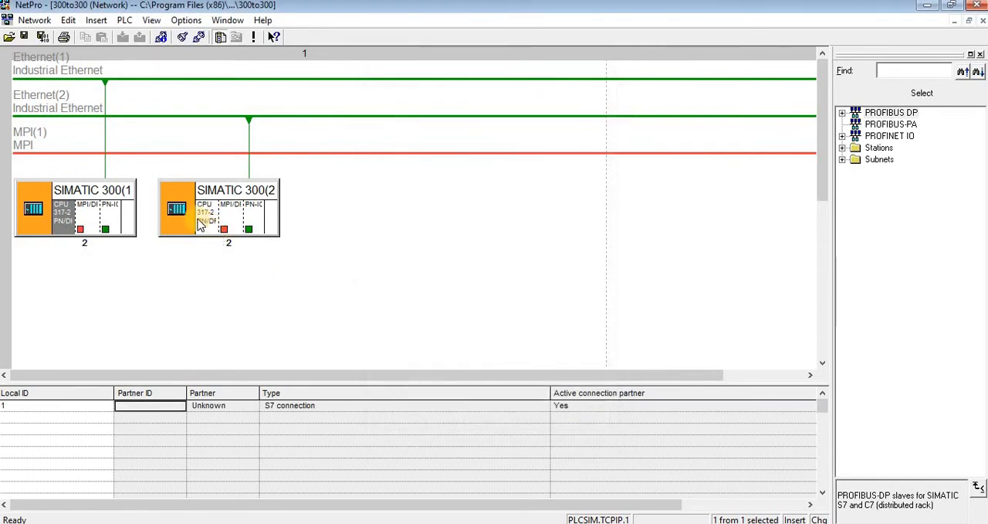
# - Start a new S7 connection from the SIMATIC 300(2) CPU to an unspecified partner
pyautogui.click(207, 225)
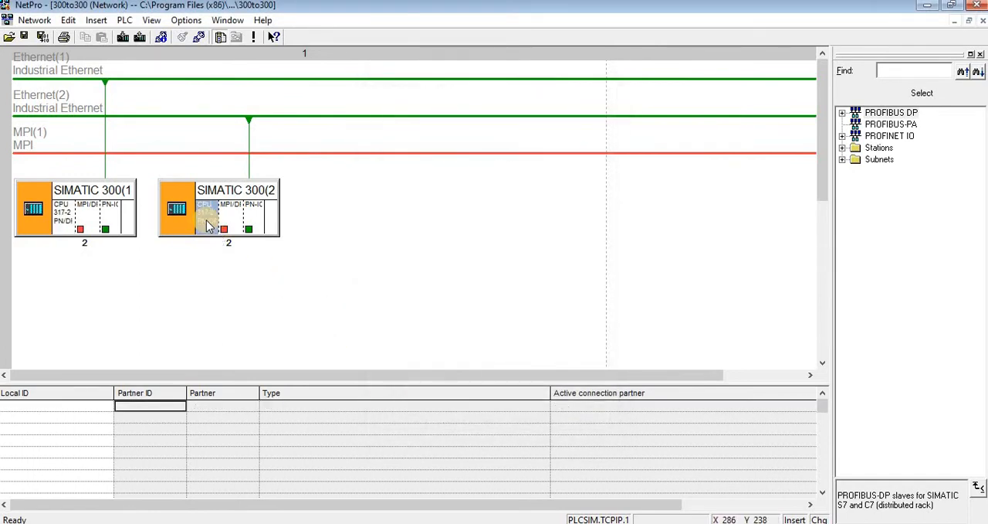
pyautogui.click(150, 409)
pyautogui.doubleClick(151, 409)
pyautogui.click(457, 164)
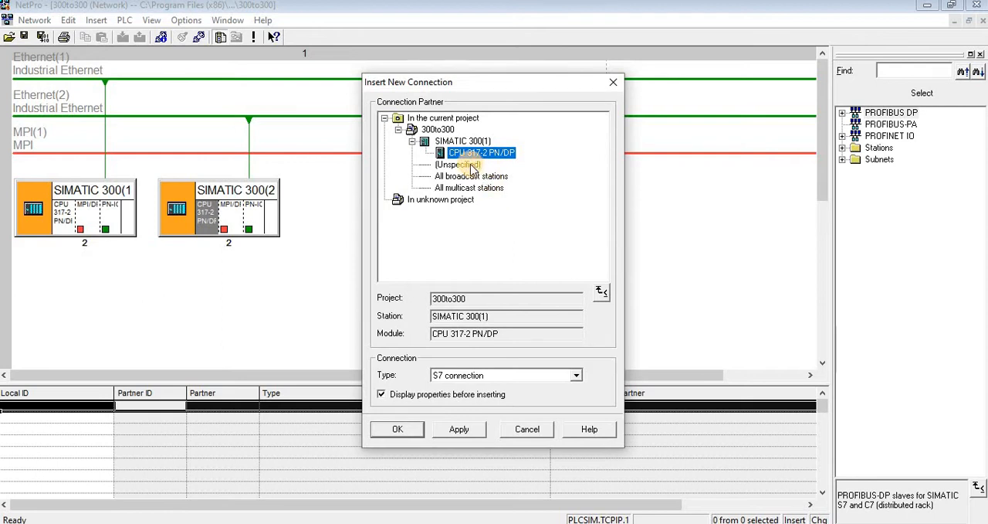
pyautogui.click(576, 376)
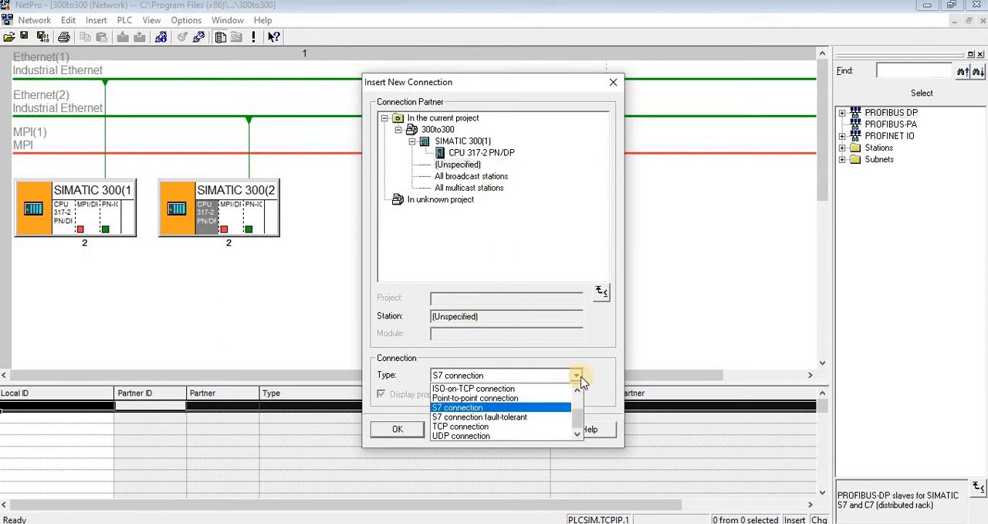
pyautogui.click(575, 333)
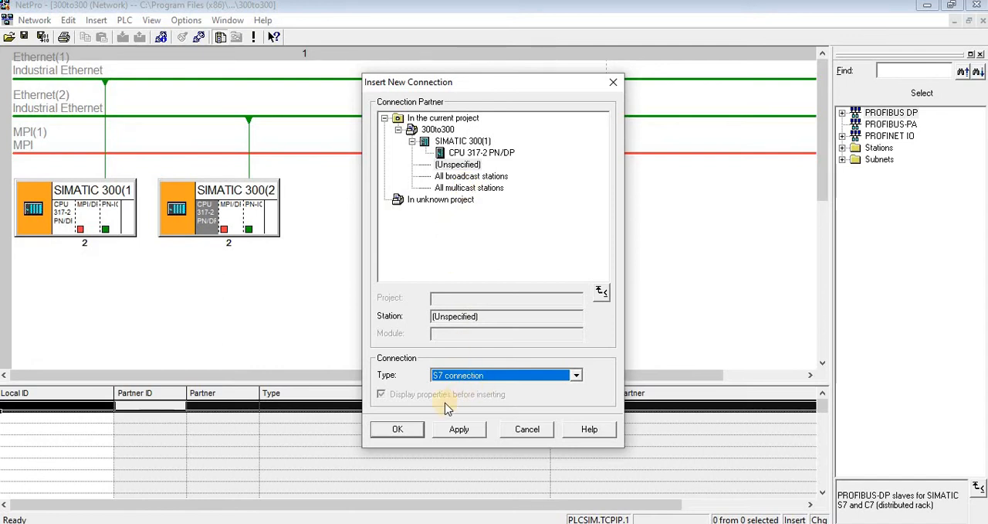
pyautogui.click(478, 429)
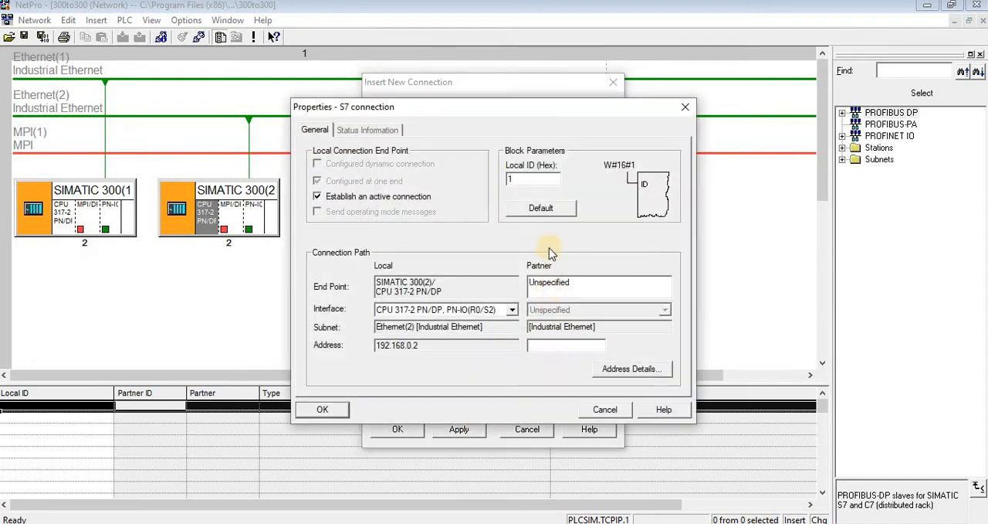
# - Set the partner address of the SIMATIC 300(2) S7 connection to 192.168.0.1 and insert the connection
pyautogui.click(550, 348)
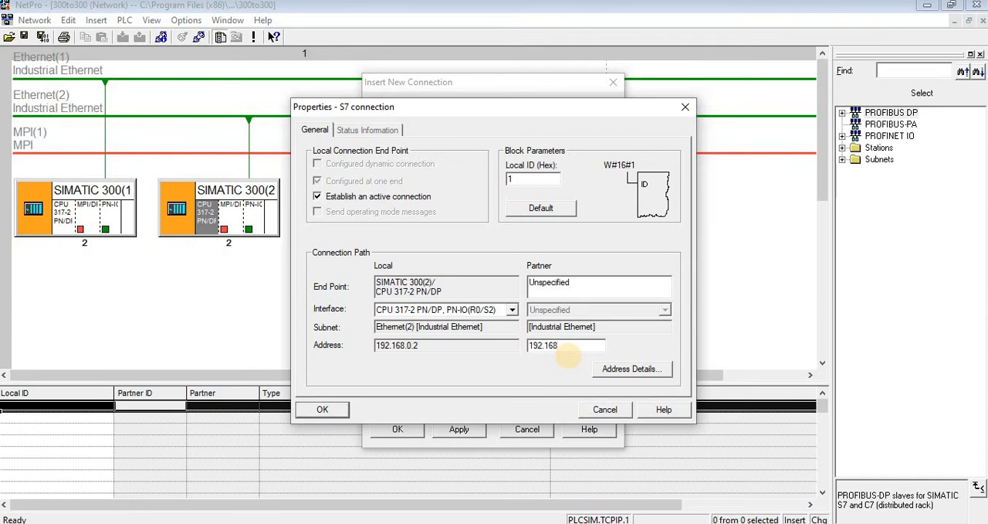
pyautogui.write('192.168.0.1')
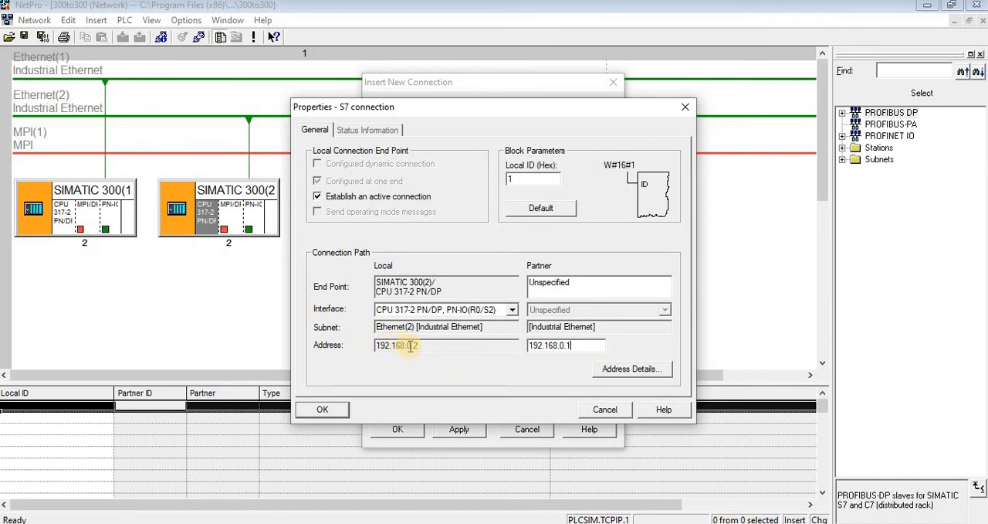
pyautogui.moveTo(409, 345); pyautogui.dragTo(383, 347)
pyautogui.click(384, 346)
pyautogui.moveTo(412, 346); pyautogui.dragTo(351, 345)
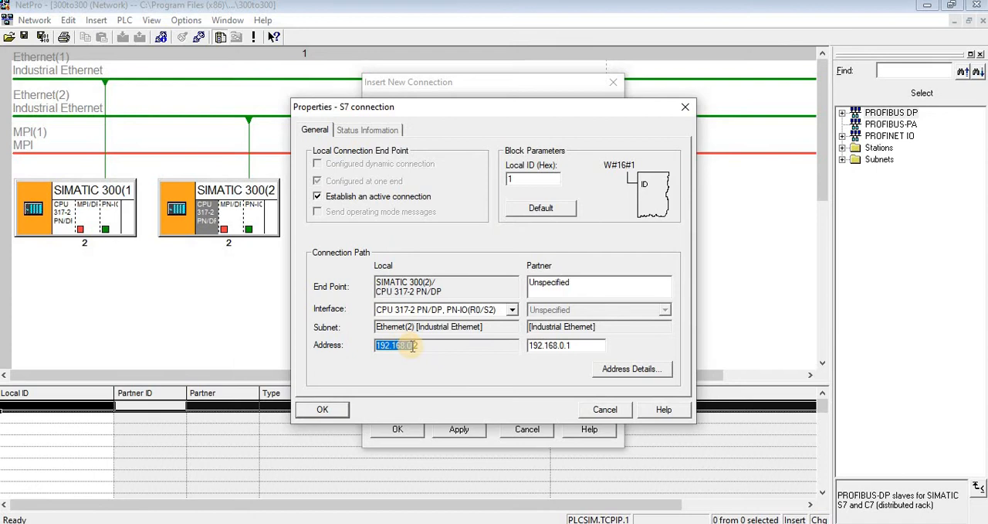
pyautogui.click(437, 346)
pyautogui.moveTo(376, 346); pyautogui.dragTo(413, 349)
pyautogui.click(331, 411)
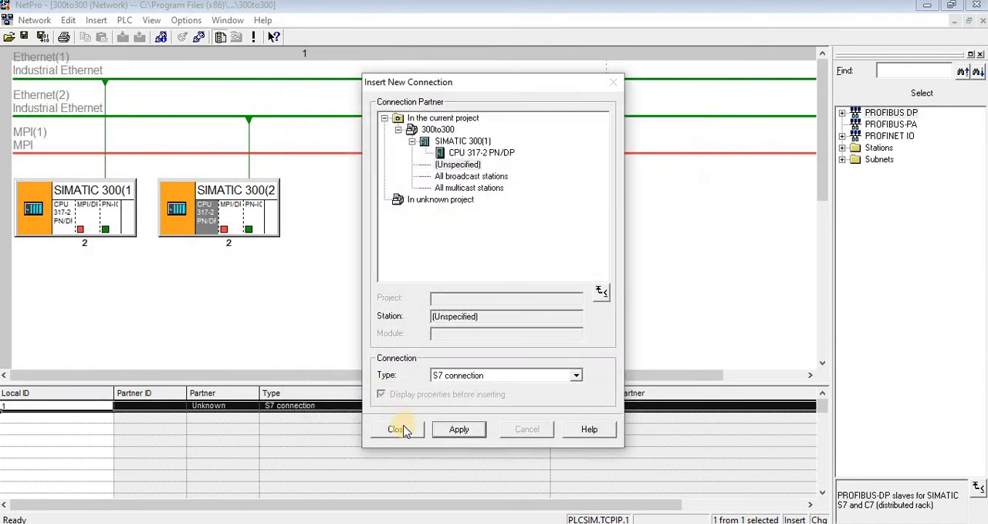
pyautogui.click(390, 426)
pyautogui.click(346, 336)
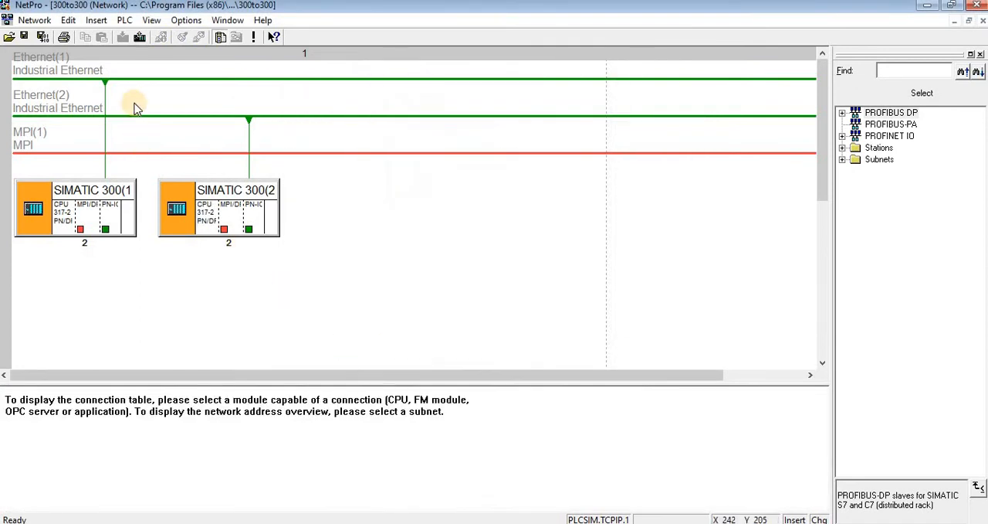
# - Save and compile only the changes in the network configuration, and close the consistency check output and NetPro
pyautogui.click(43, 39)
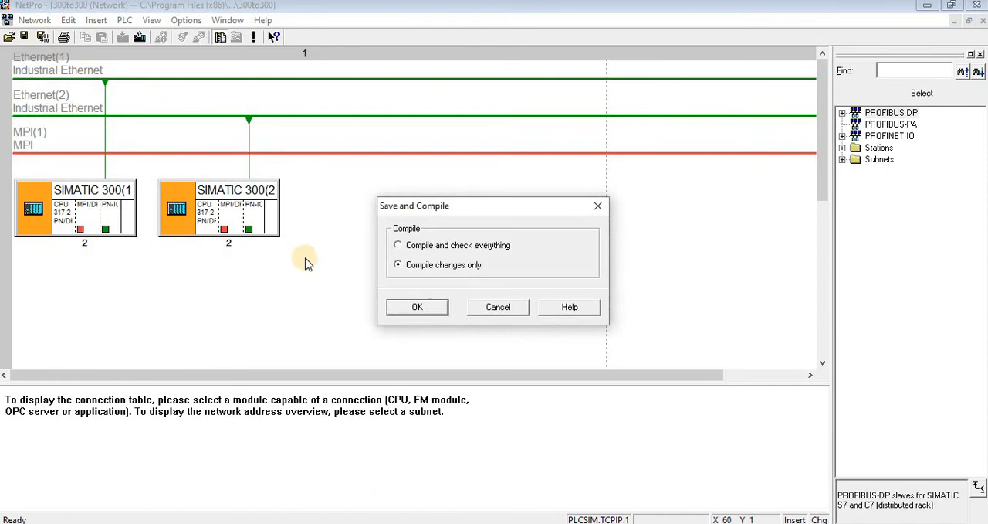
pyautogui.click(421, 306)
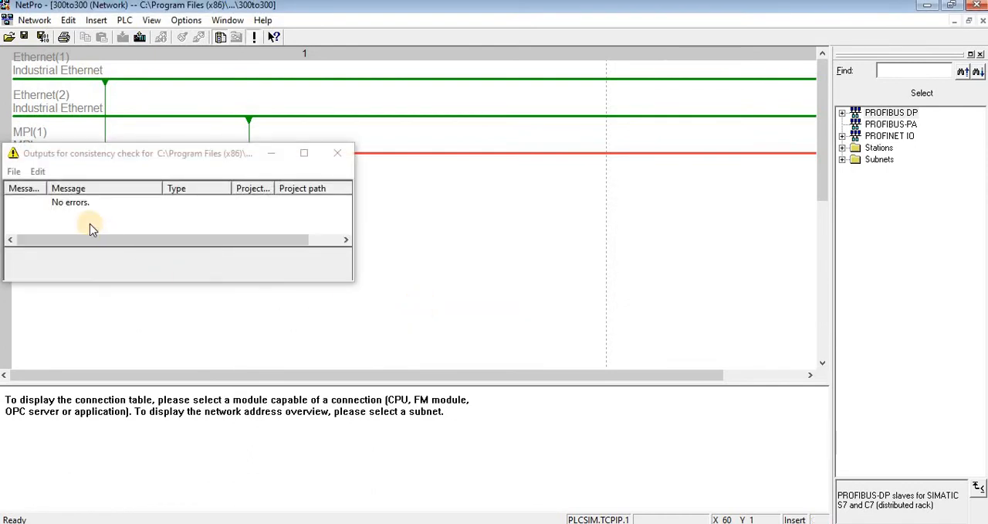
pyautogui.click(337, 153)
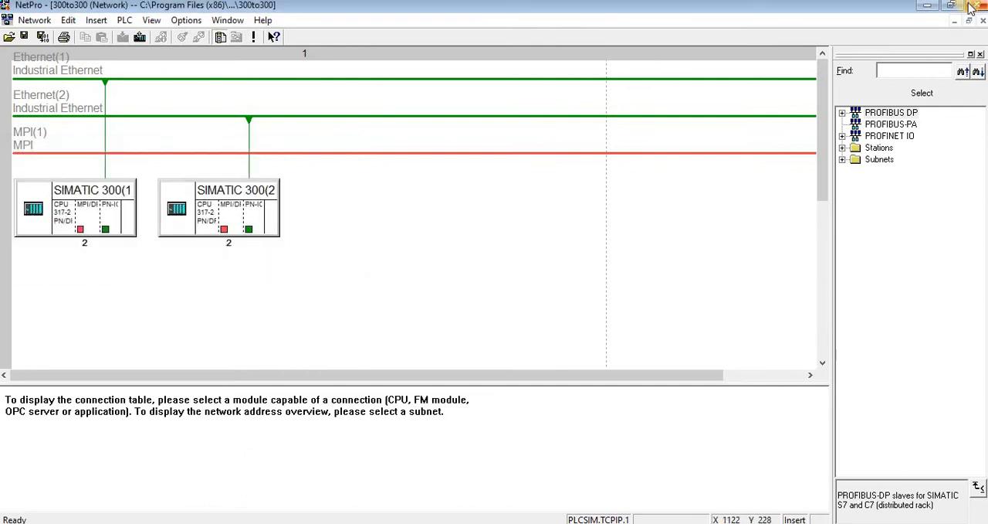
pyautogui.click(971, 6)
# - Open OB1 from the SIMATIC 300(1) CPU's Blocks folder in a maximized editor and switch its programming language to LAD
pyautogui.click(46, 110)
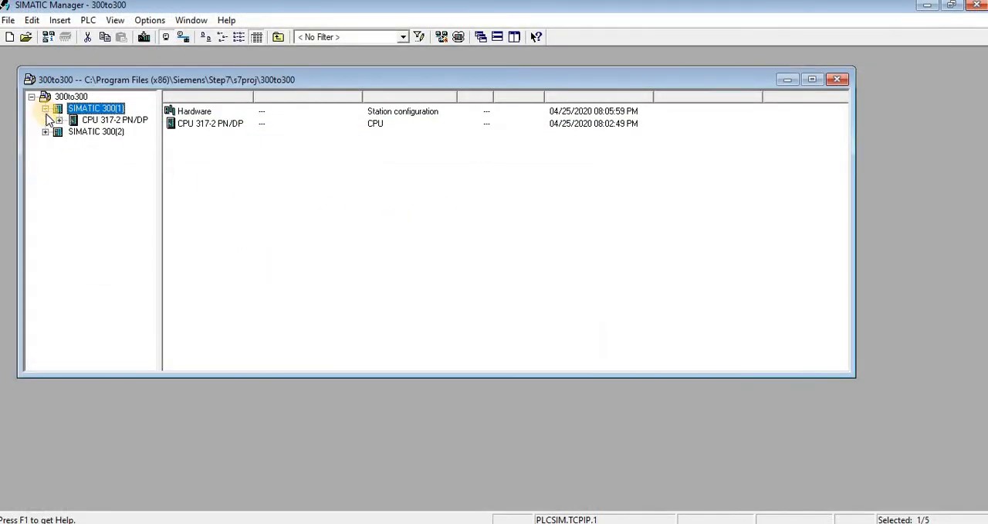
pyautogui.click(59, 120)
pyautogui.click(73, 132)
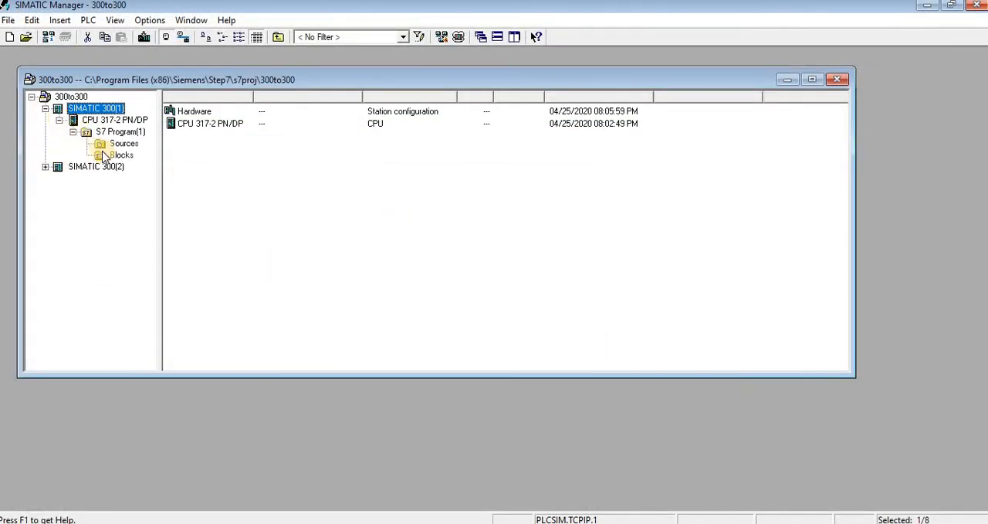
pyautogui.click(109, 156)
pyautogui.click(187, 125)
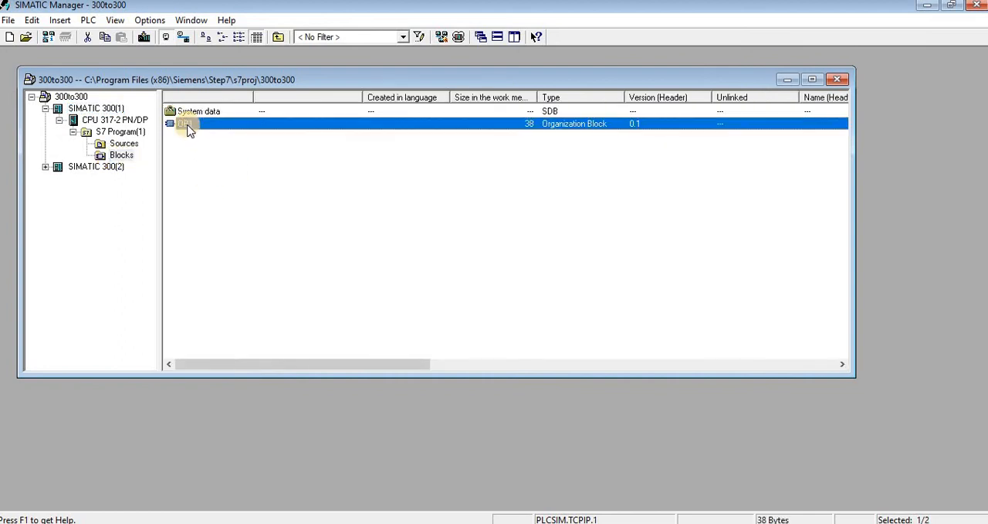
pyautogui.doubleClick(188, 125)
pyautogui.click(363, 390)
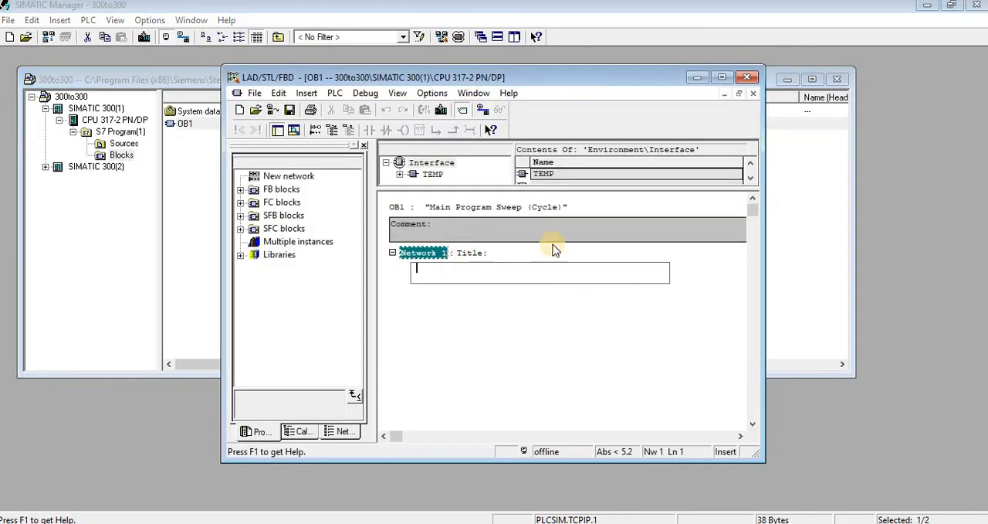
pyautogui.click(722, 77)
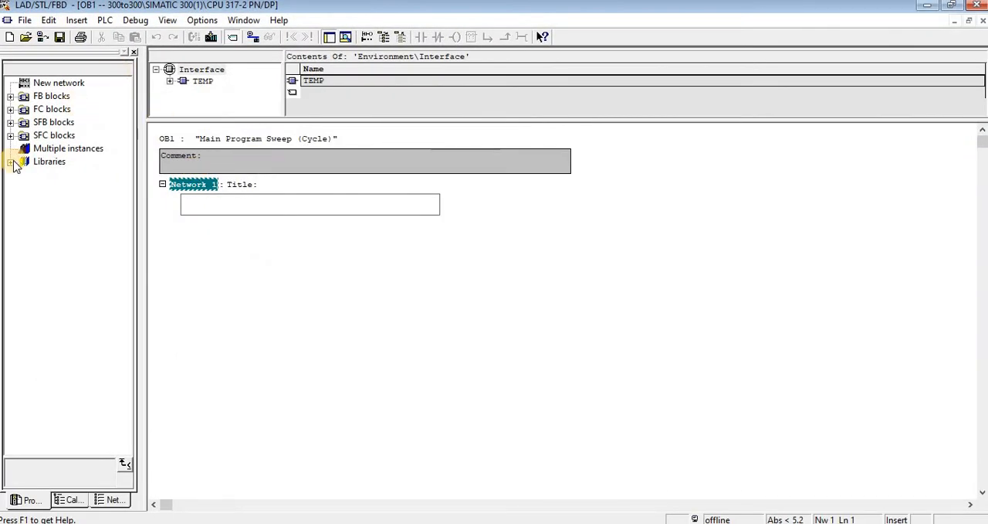
pyautogui.click(168, 21)
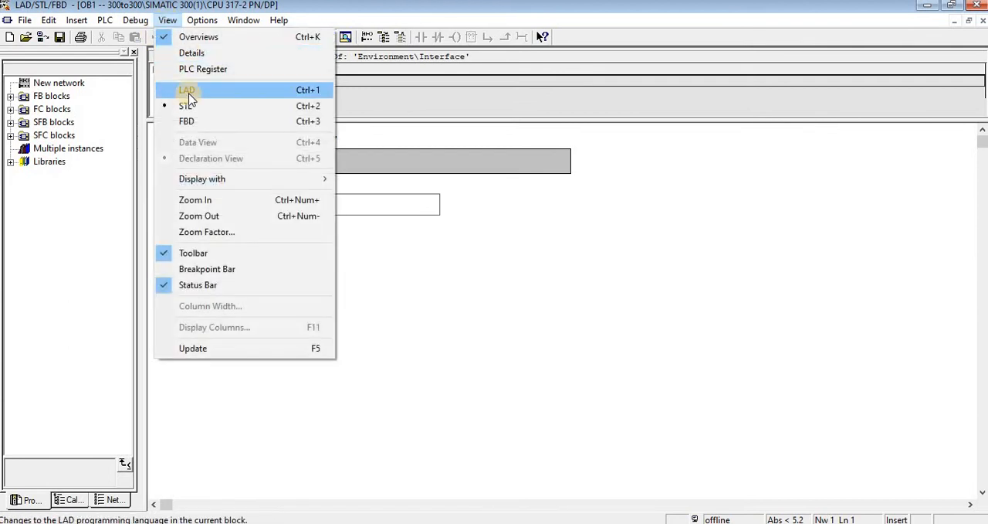
pyautogui.click(186, 91)
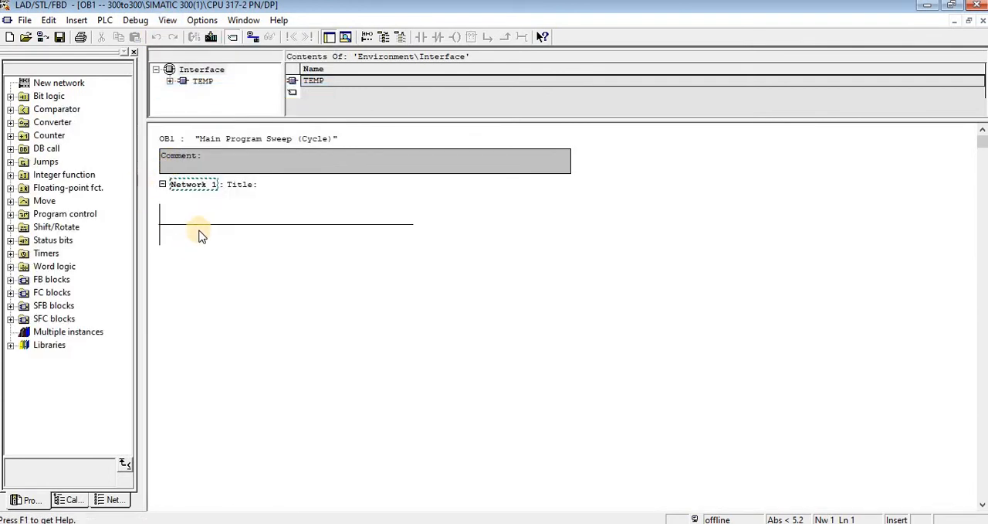
# - Insert the FB14 GET block from the Standard Library's Communication Blocks into Network 1 of OB1
pyautogui.click(199, 232)
pyautogui.doubleClick(22, 344)
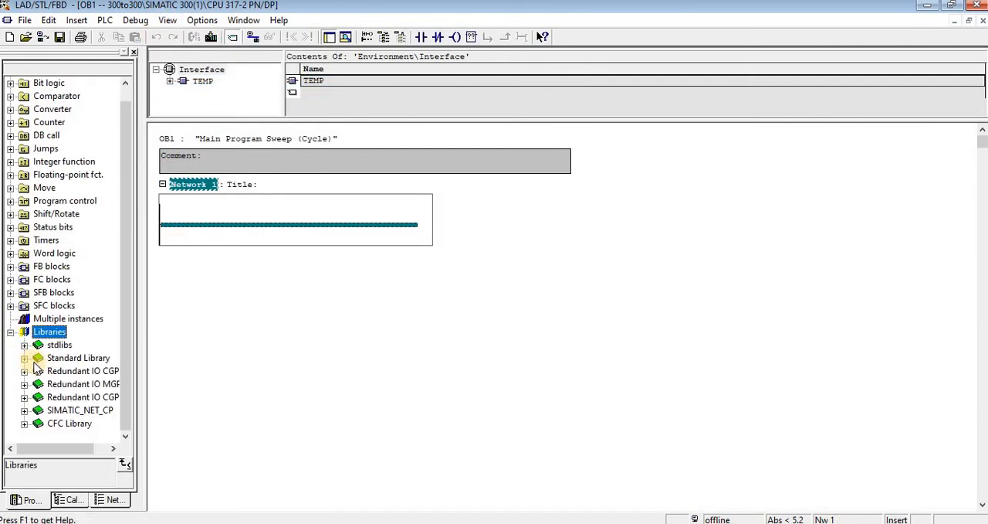
pyautogui.doubleClick(70, 358)
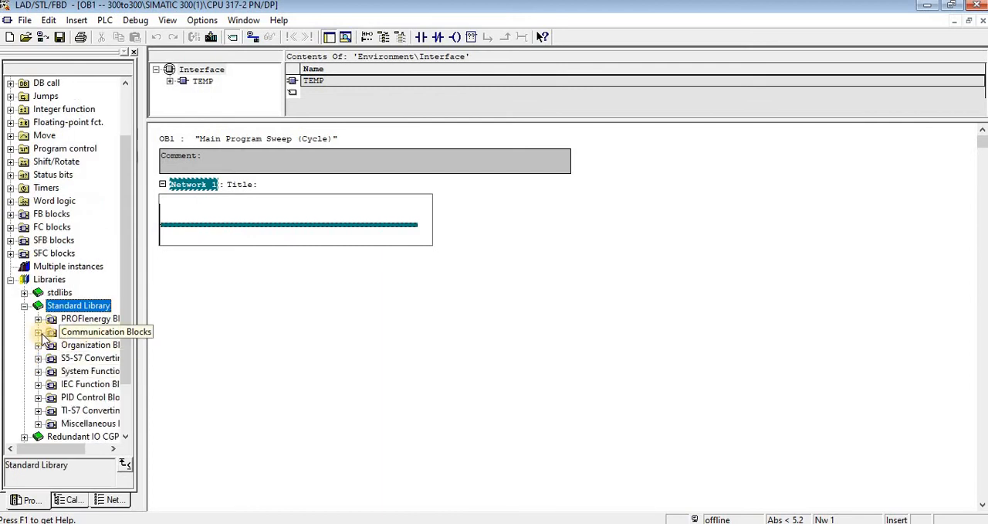
pyautogui.doubleClick(84, 331)
pyautogui.moveTo(44, 451); pyautogui.dragTo(68, 417)
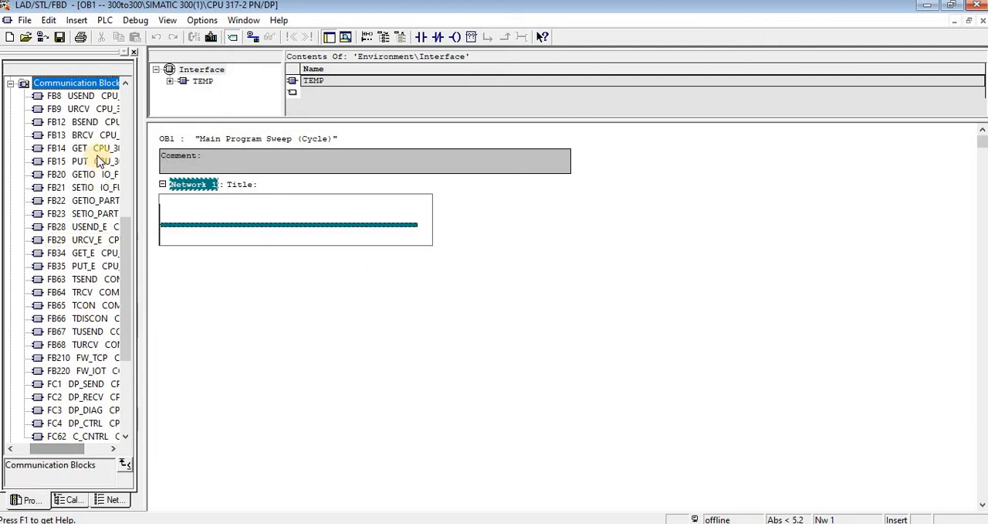
pyautogui.moveTo(81, 149); pyautogui.dragTo(195, 223)
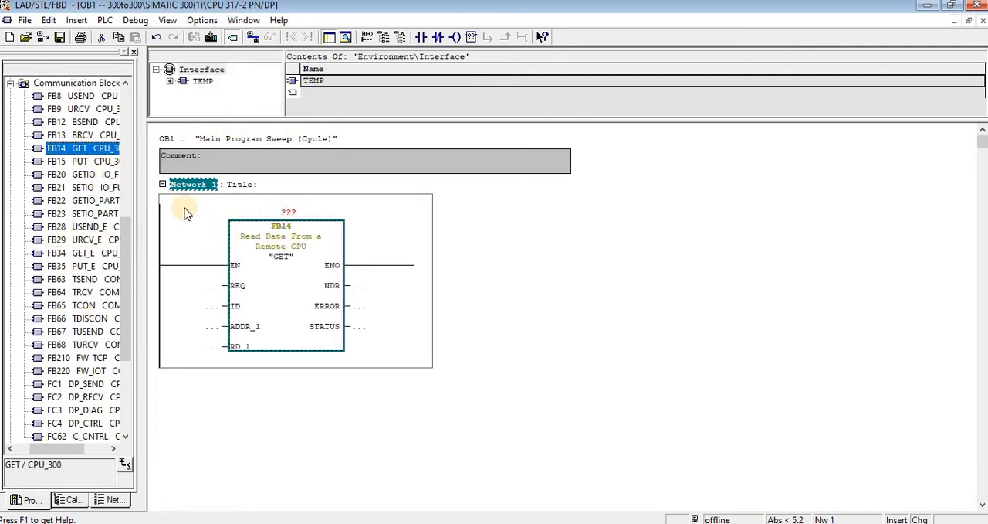
# - Add a second network to OB1 and insert the FB15 PUT communication block into it
pyautogui.rightClick(198, 186)
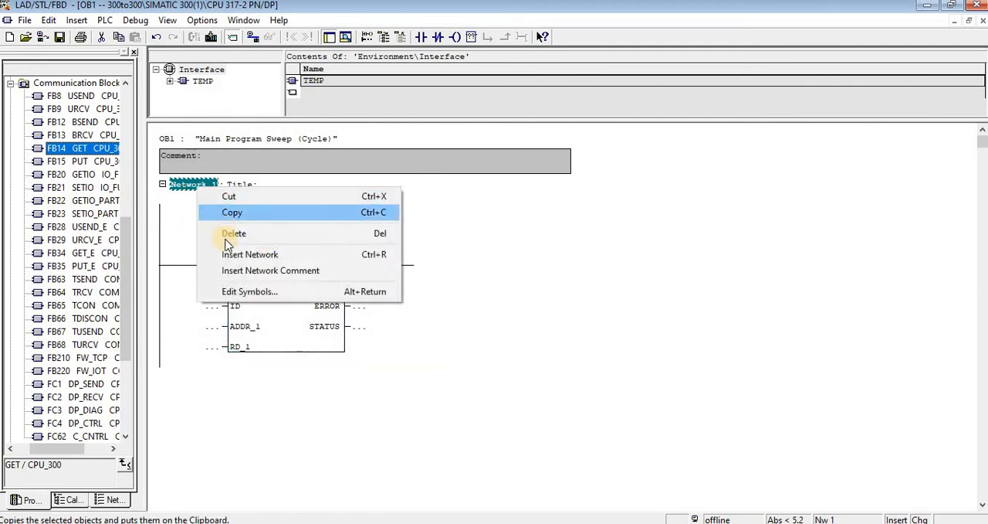
pyautogui.click(229, 259)
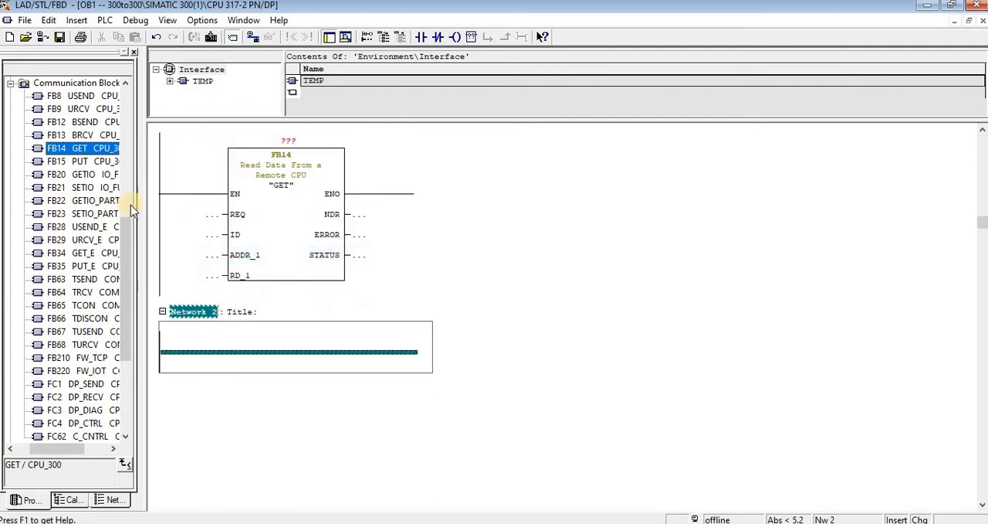
pyautogui.moveTo(81, 160); pyautogui.dragTo(228, 349)
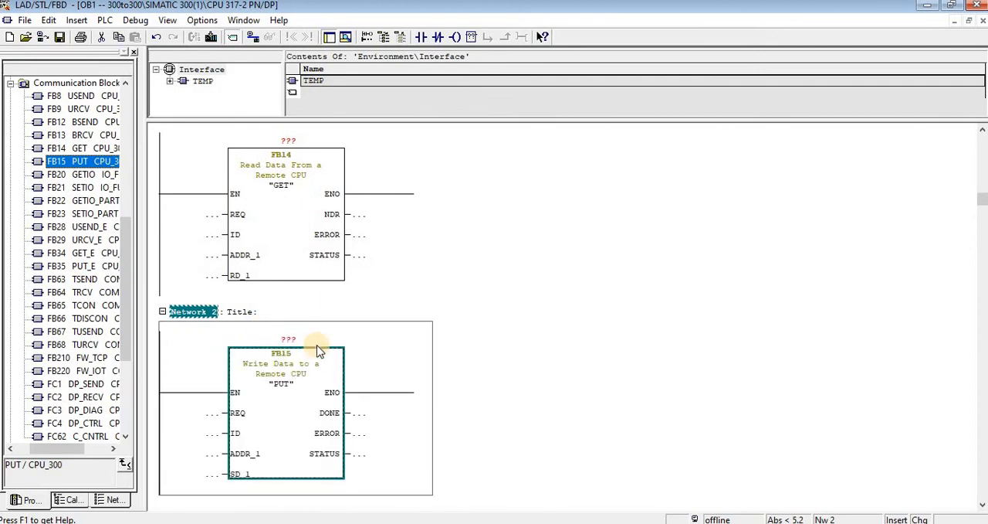
# - Assign DB1 as the instance data block of the GET block in Network 1 and generate it
pyautogui.scroll(1, 309, 270)
pyautogui.click(282, 202)
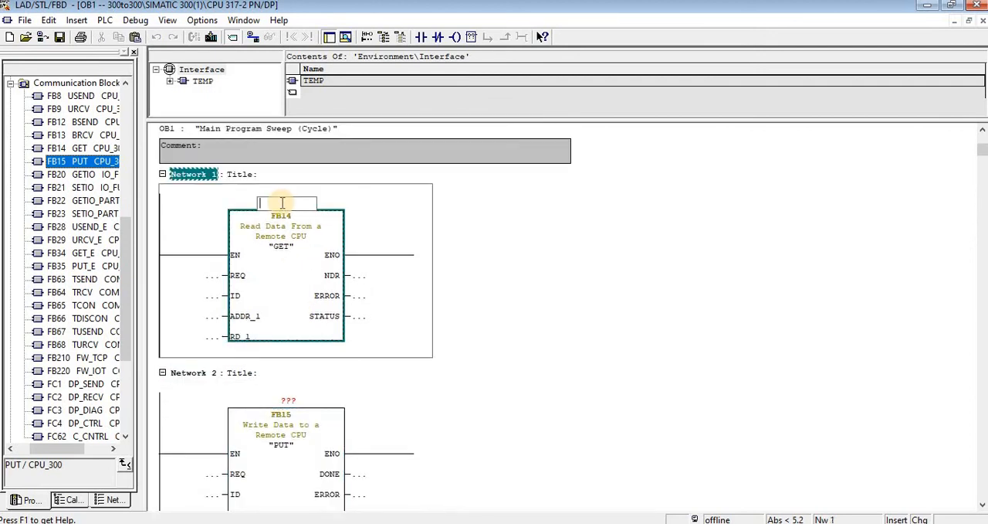
pyautogui.write('db')
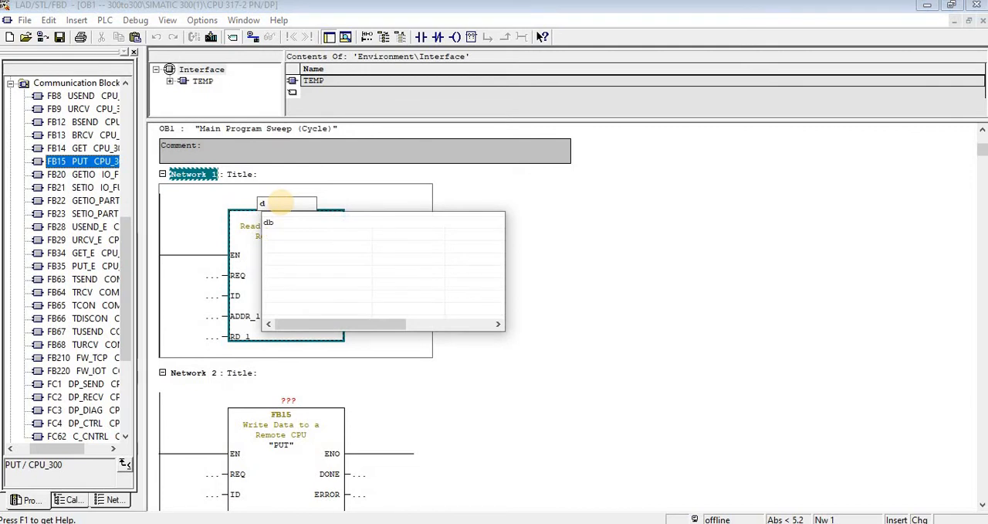
pyautogui.write('1')
pyautogui.press('Return')
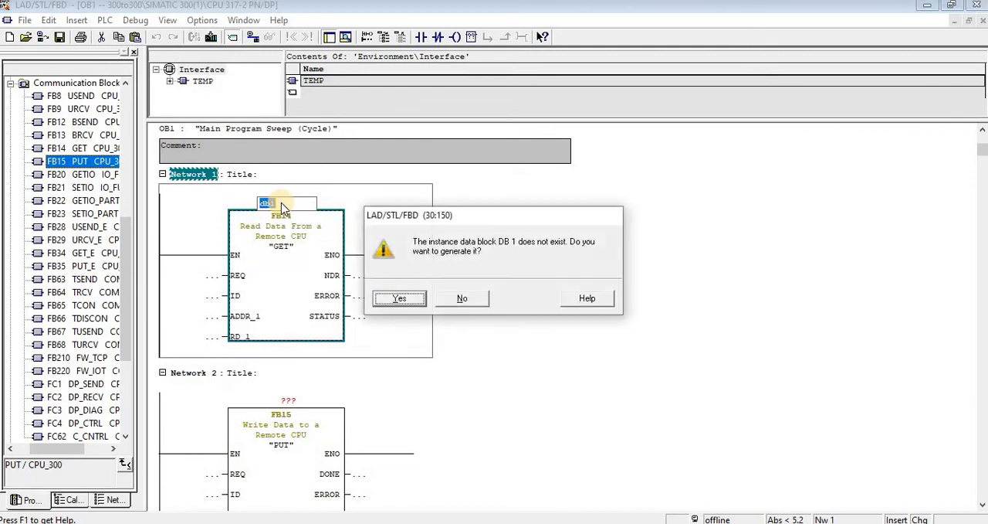
pyautogui.click(398, 299)
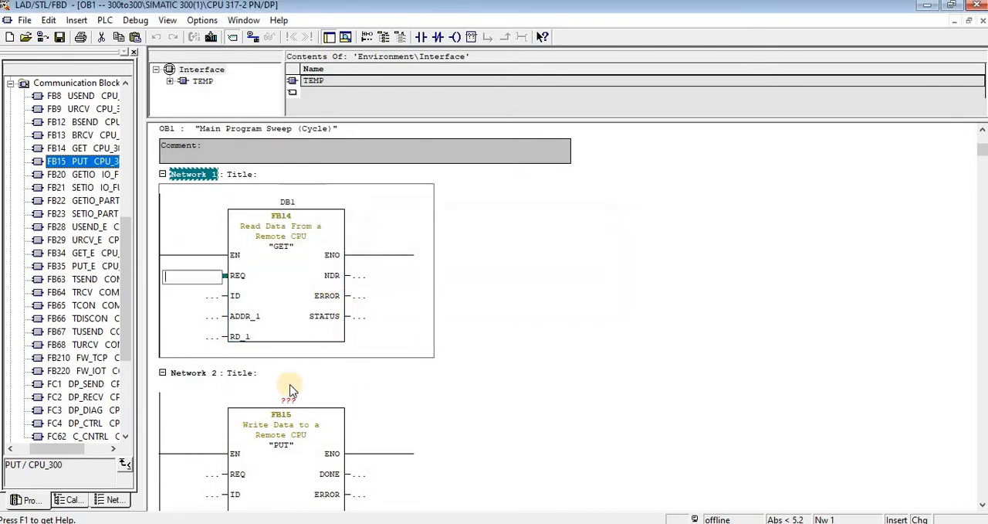
# - Assign DB2 as the instance data block of the PUT block in Network 2 and generate it
pyautogui.click(294, 402)
pyautogui.write('db2')
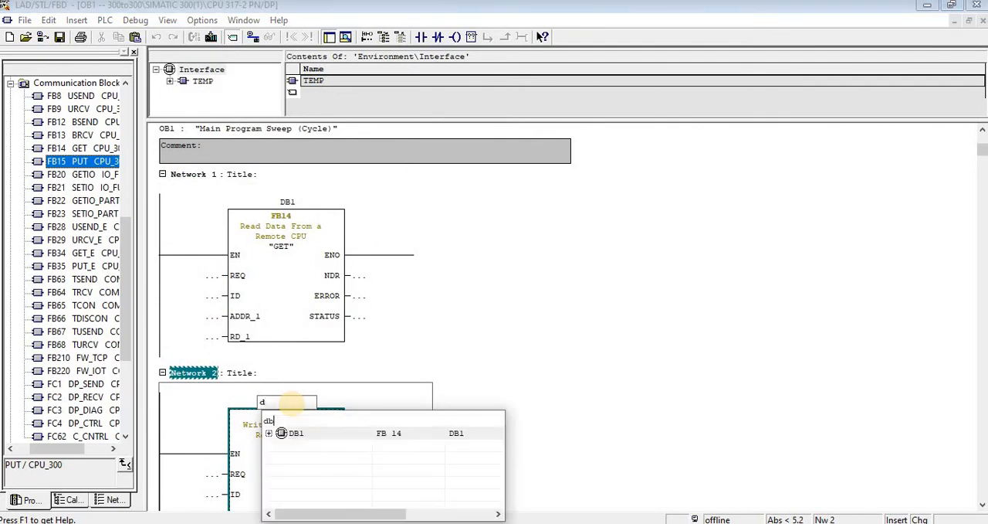
pyautogui.press('Return')
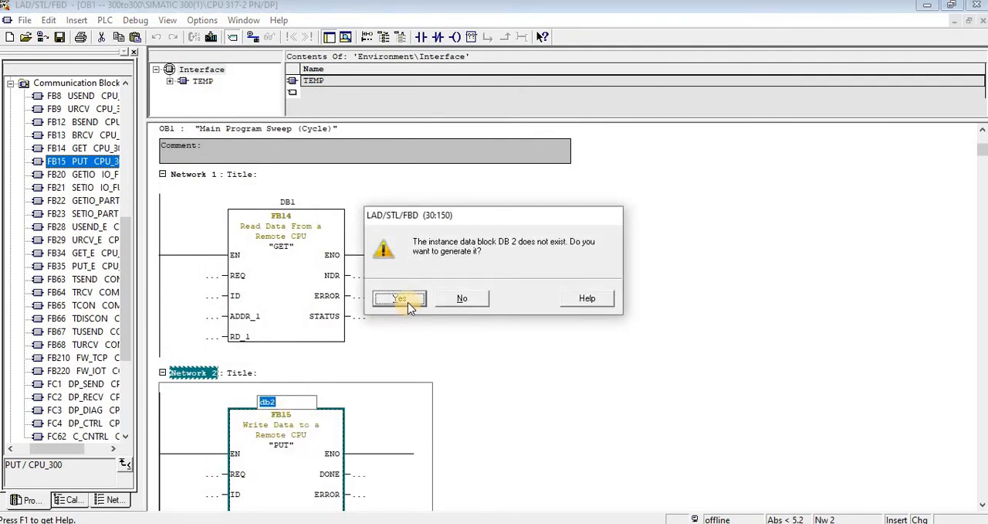
pyautogui.click(399, 299)
# - Set the REQ input of the PUT block in Network 2 to M0.5
pyautogui.click(210, 318)
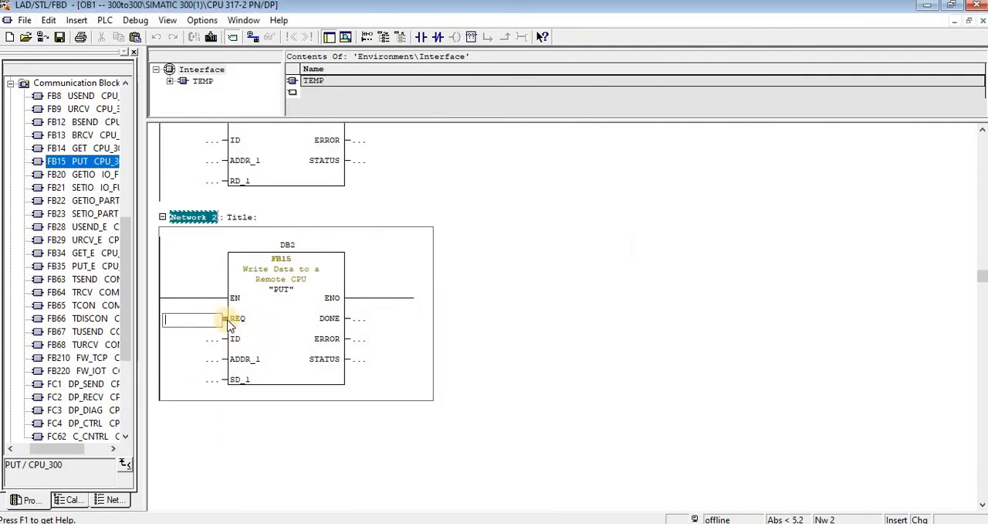
pyautogui.write('m0.')
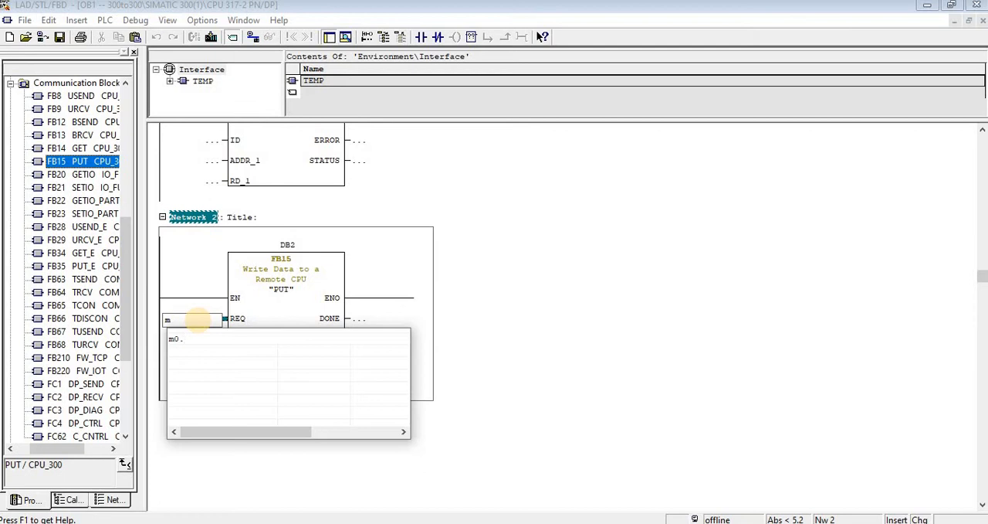
pyautogui.write('5')
pyautogui.press('Return')
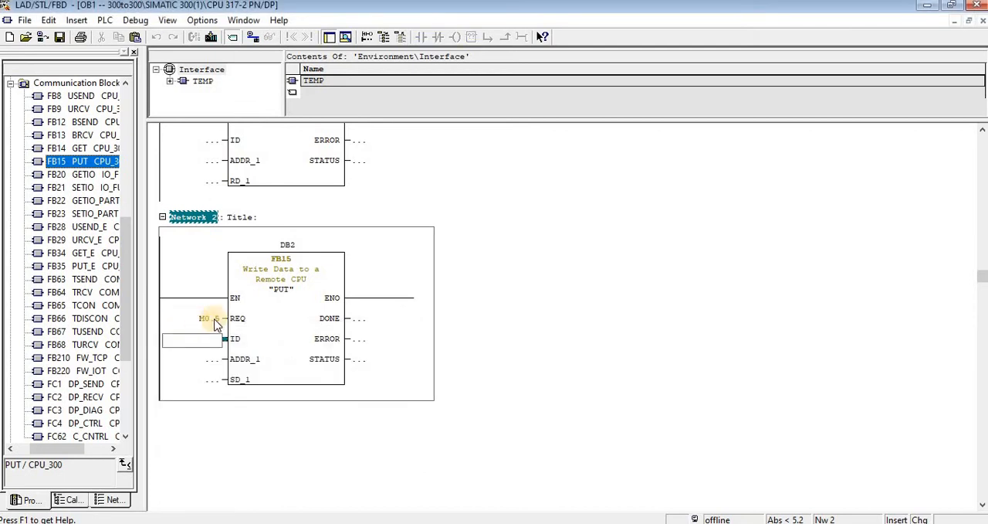
# - Define the symbol 1sec_pulse for address M0.5 and apply it to the symbol table
pyautogui.rightClick(203, 317)
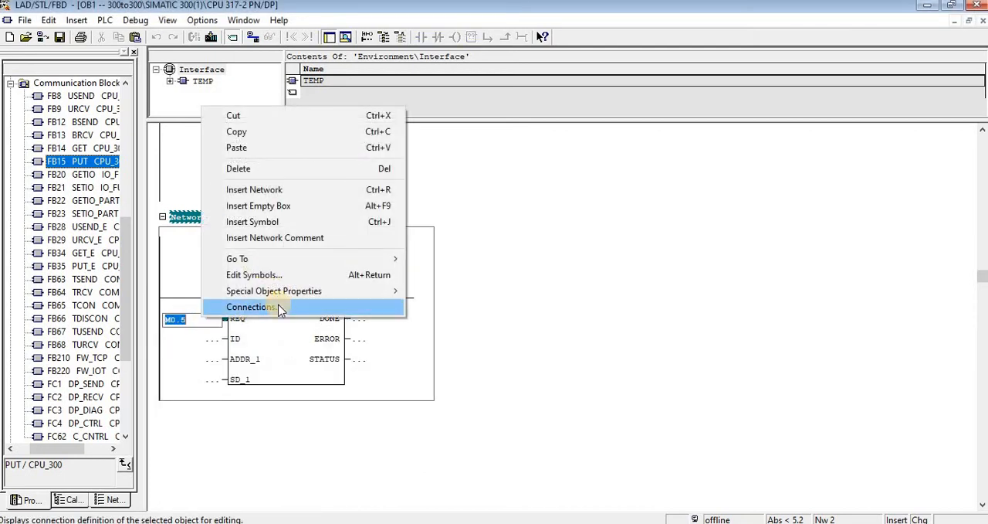
pyautogui.click(283, 276)
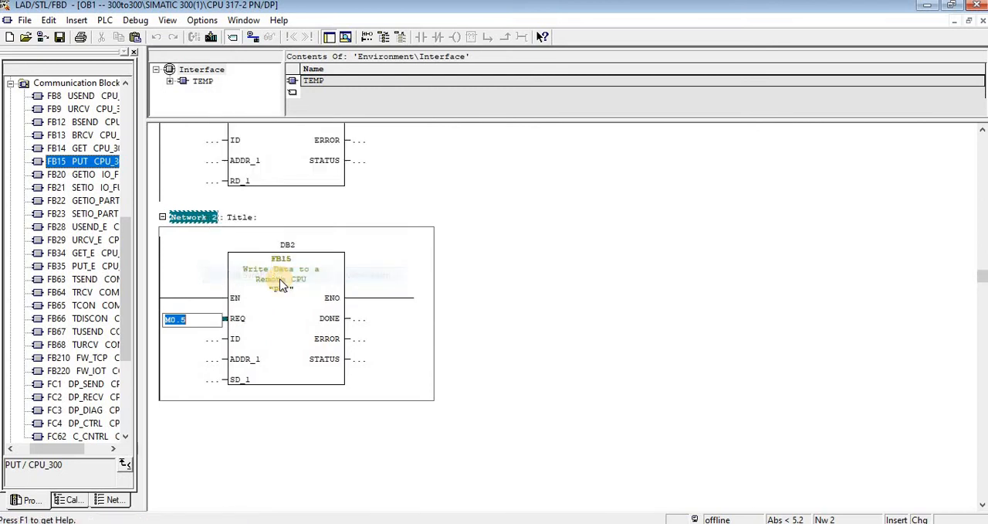
pyautogui.click(426, 228)
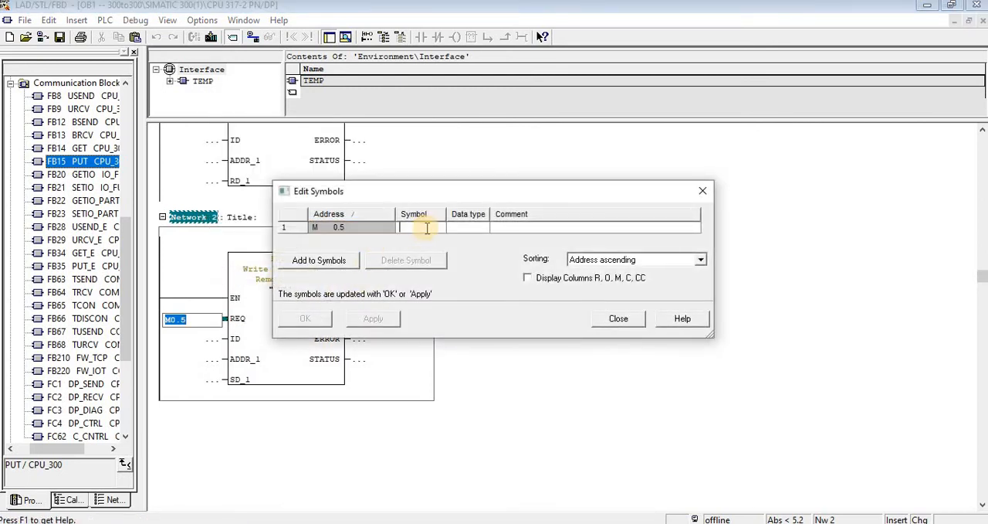
pyautogui.write('1sec_pulse')
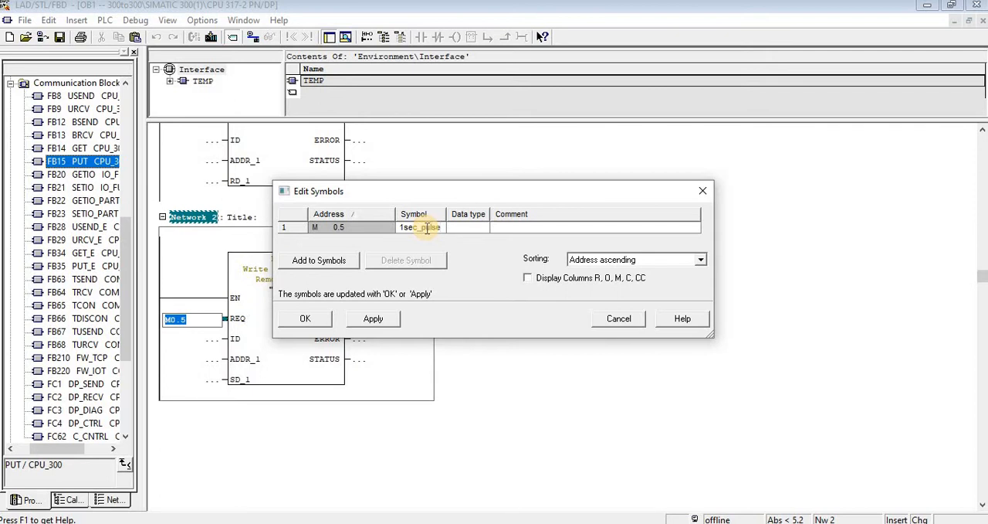
pyautogui.press('Return')
pyautogui.click(395, 316)
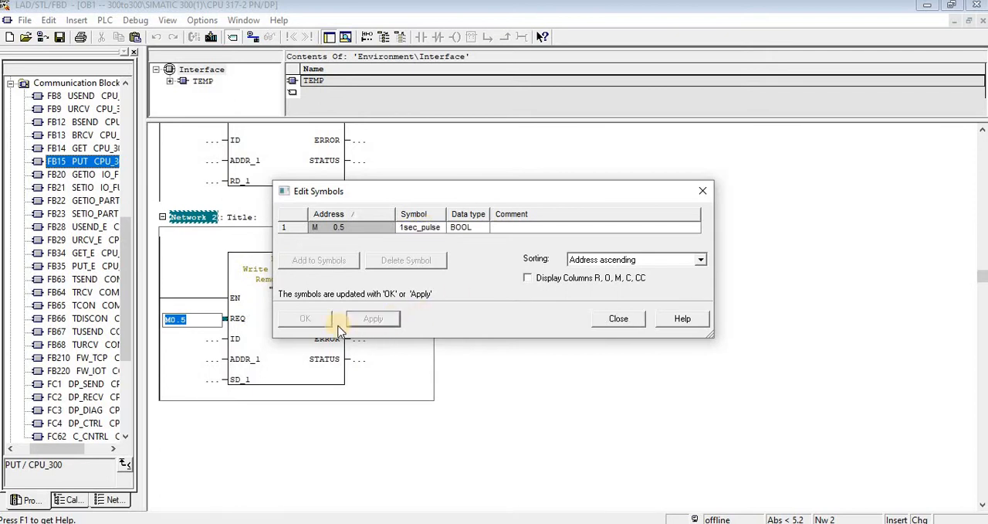
pyautogui.click(703, 191)
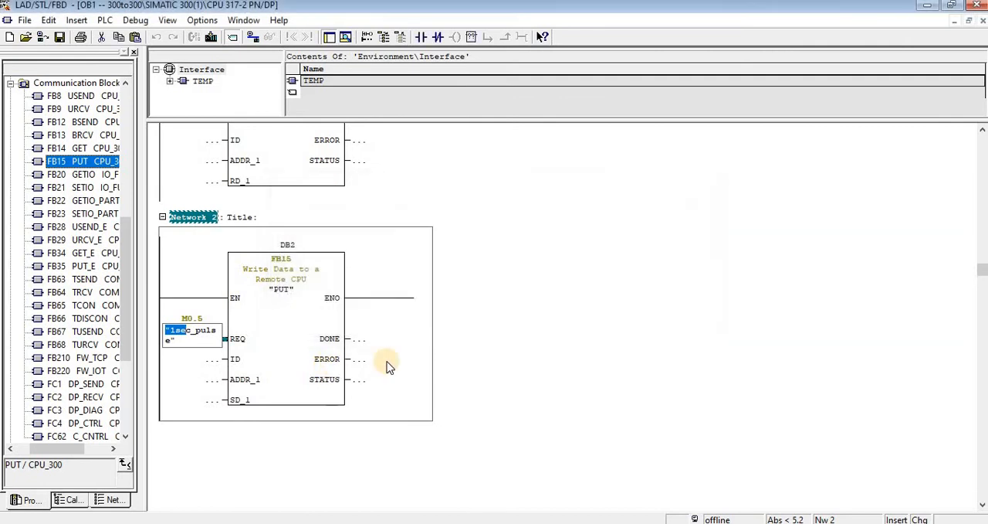
pyautogui.click(393, 358)
# - Set the REQ input of the GET block in Network 1 to M0.5
pyautogui.scroll(1, 309, 384)
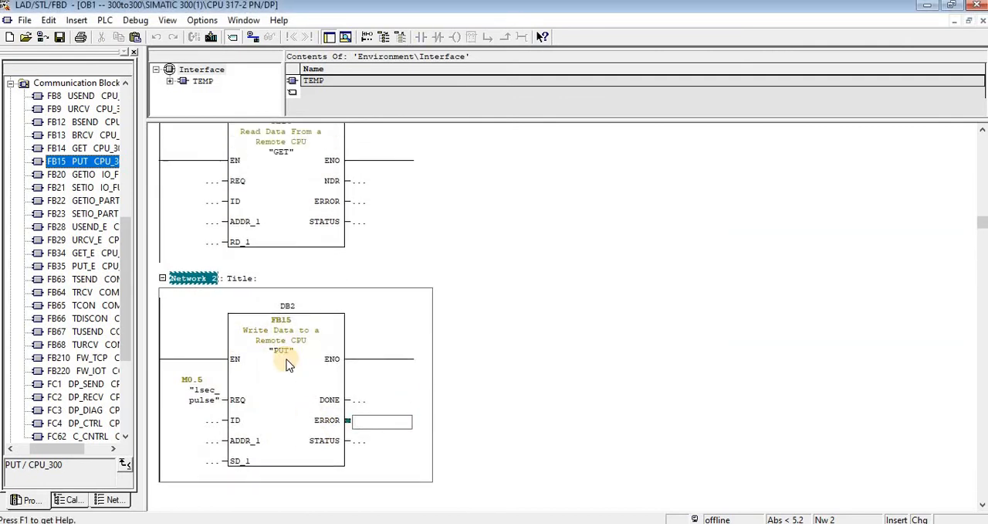
pyautogui.scroll(1, 214, 214)
pyautogui.click(203, 213)
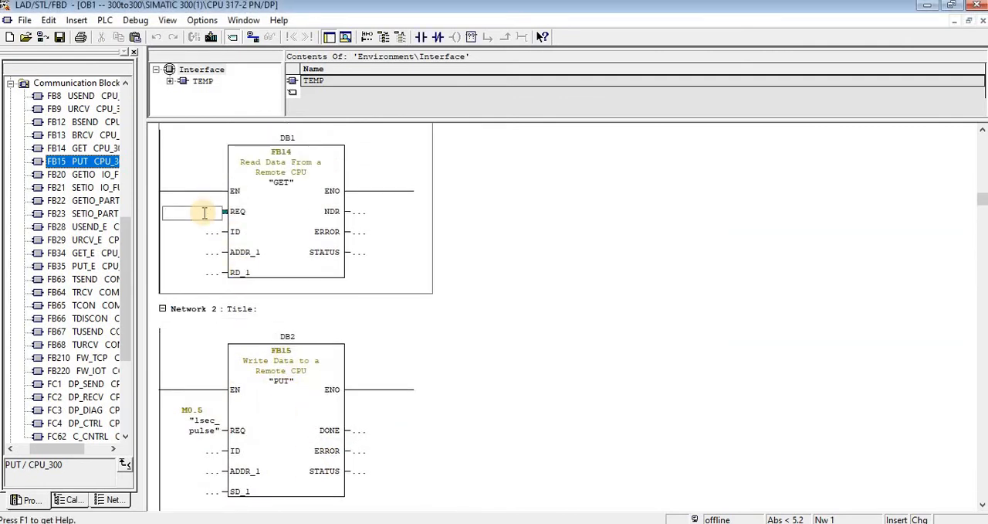
pyautogui.write('m0.5')
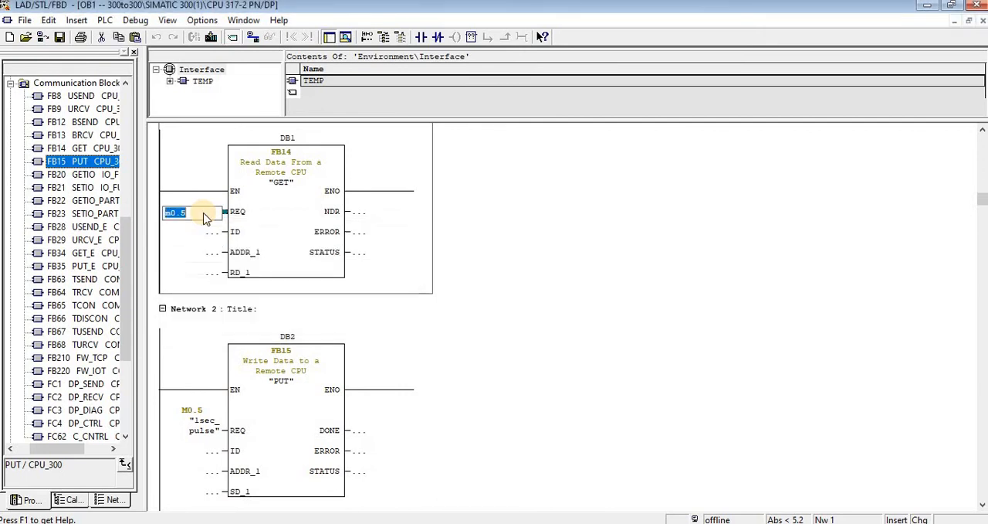
pyautogui.press('Return')
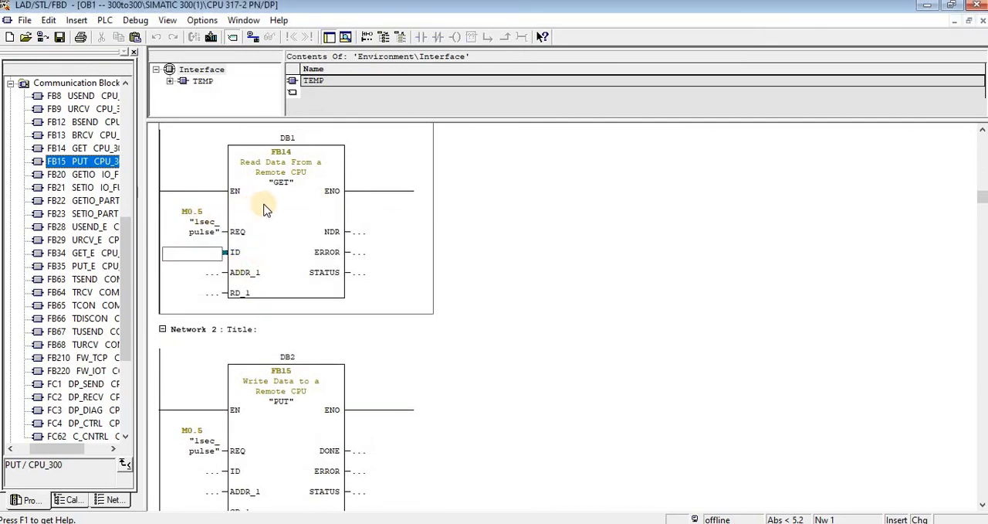
# - Assign the S7 connection with local ID 1 to the GET block's ID parameter
pyautogui.rightClick(287, 210)
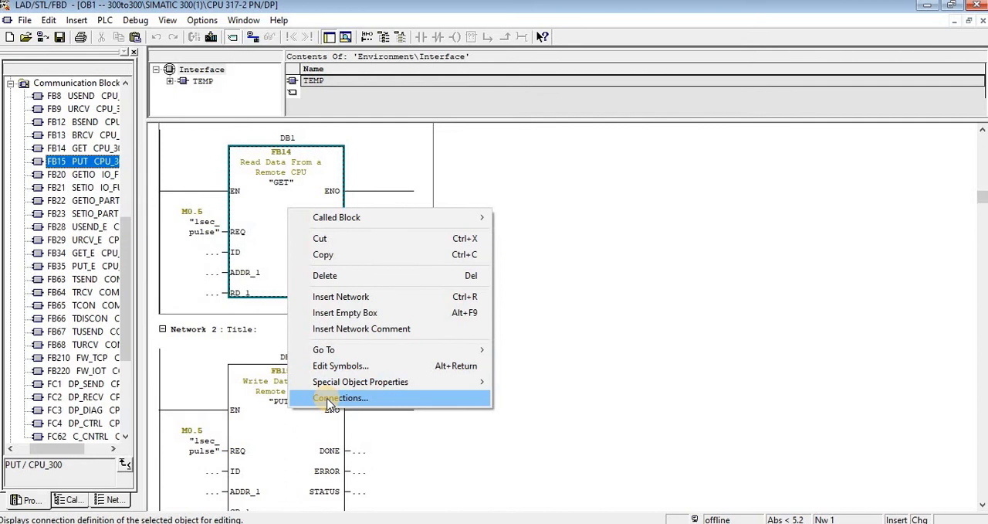
pyautogui.click(327, 398)
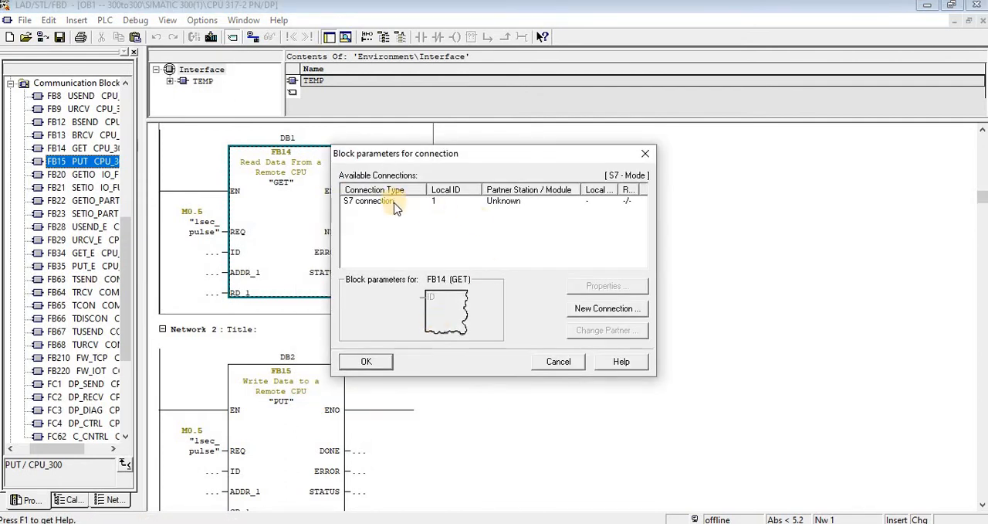
pyautogui.click(395, 207)
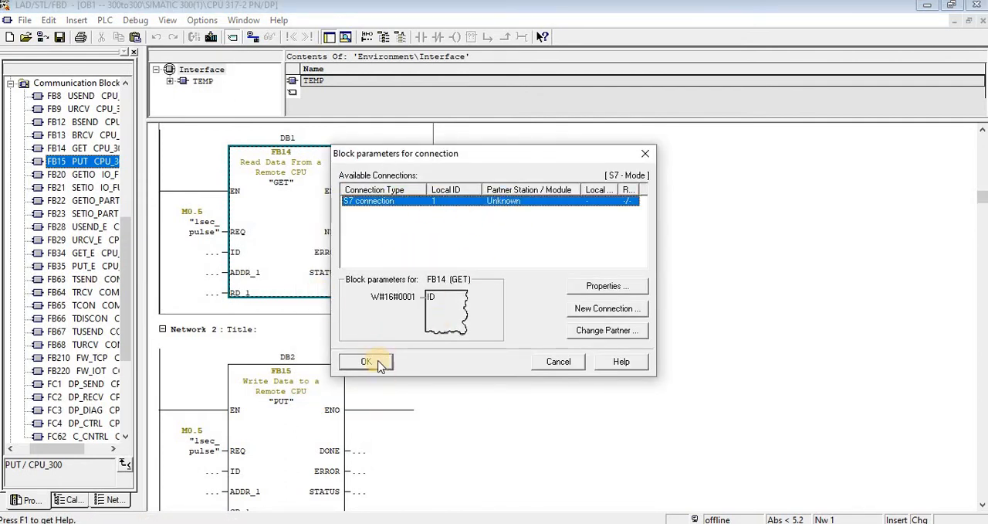
pyautogui.click(367, 361)
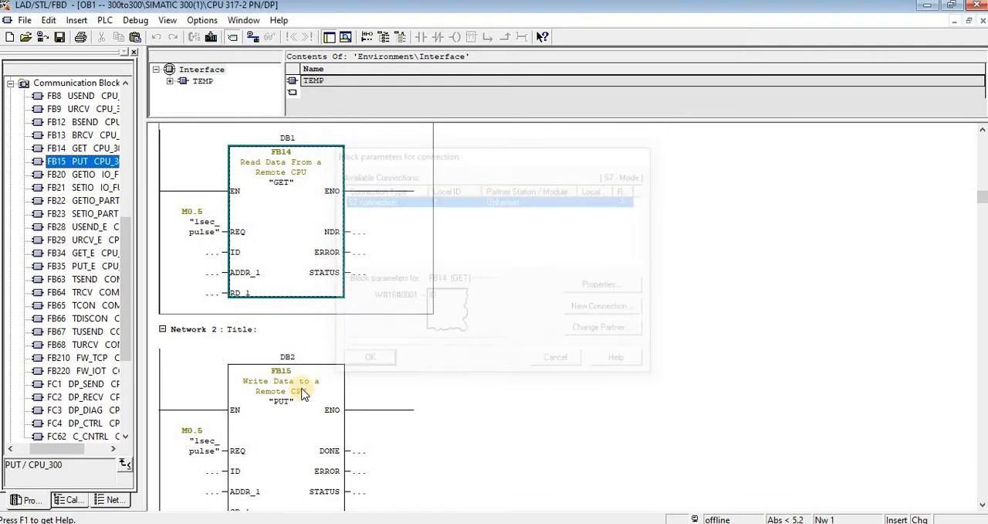
# - Assign the S7 connection with local ID 1 to the PUT block's ID parameter
pyautogui.rightClick(267, 434)
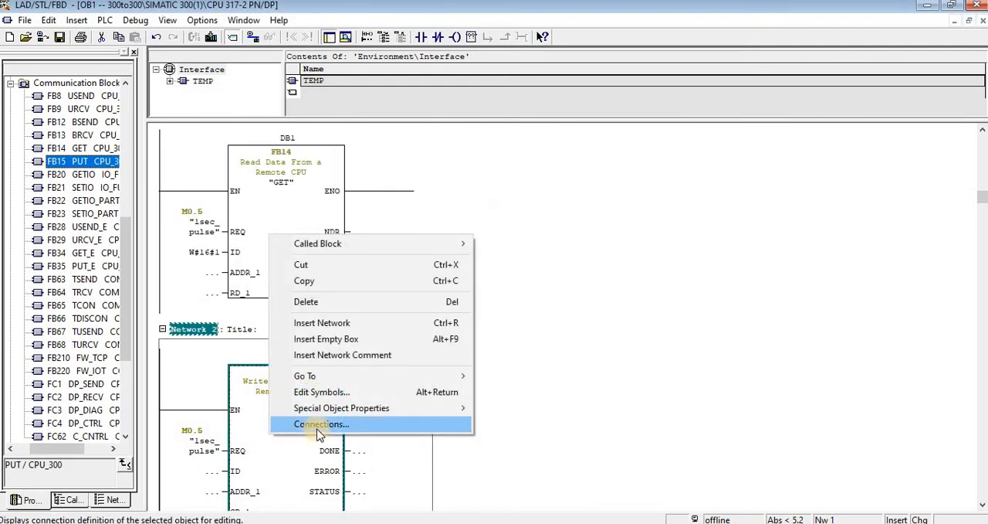
pyautogui.click(318, 426)
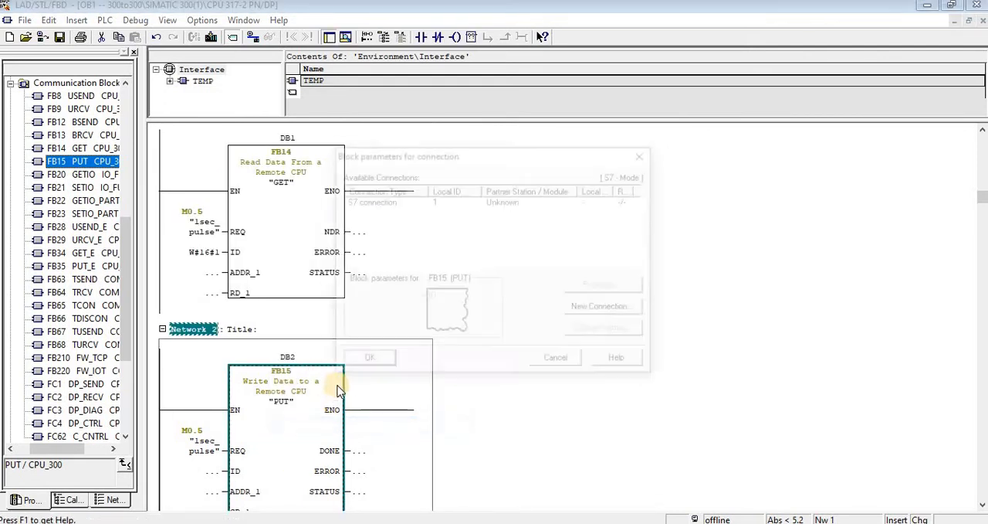
pyautogui.click(417, 207)
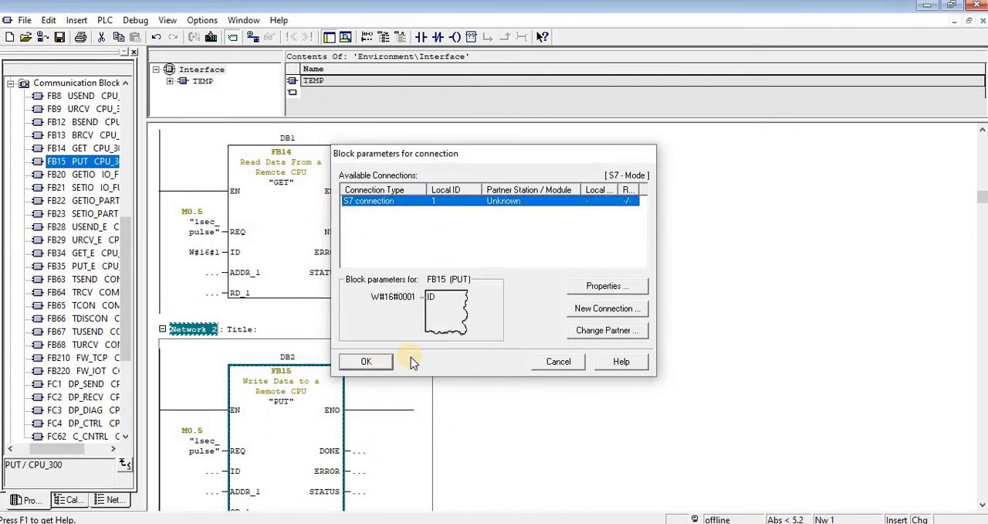
pyautogui.click(379, 363)
# - Set the GET block's ADDR_1 input to the pointer P#M 1.0 BYTE 8
pyautogui.scroll(-1, 318, 417)
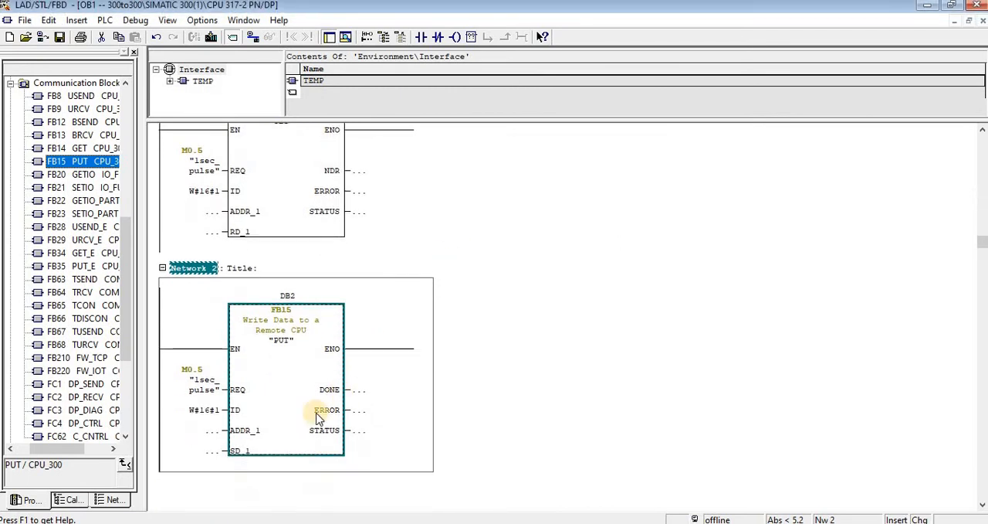
pyautogui.click(210, 211)
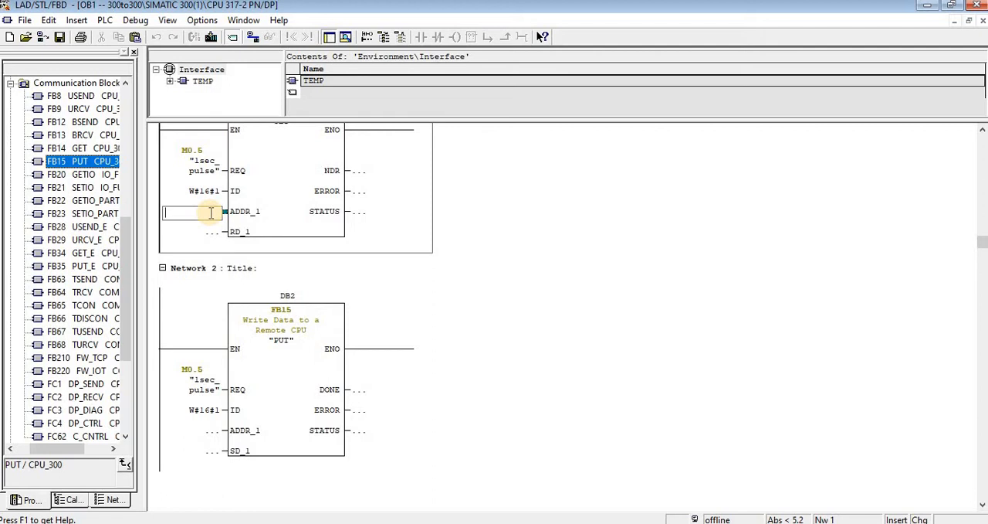
pyautogui.write('P')
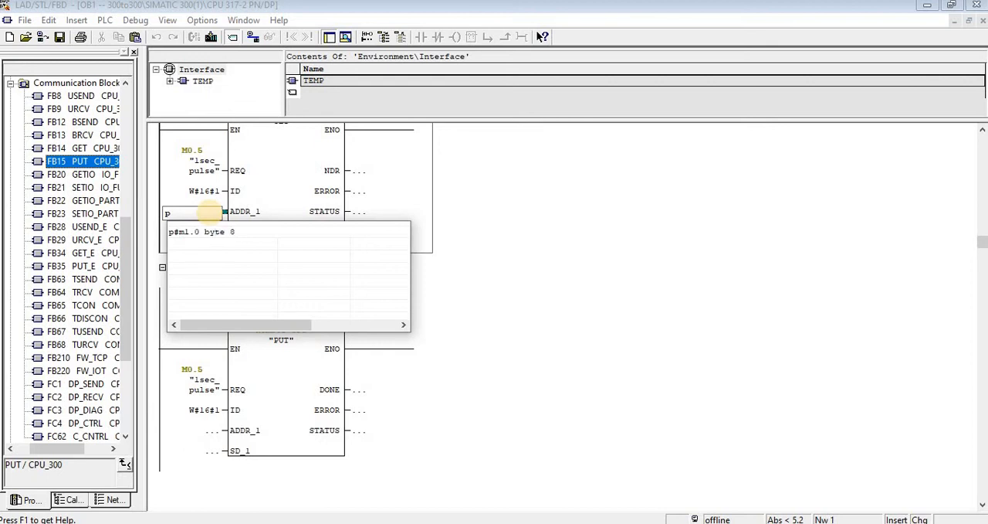
pyautogui.press('Down')
pyautogui.press('Return')
pyautogui.press('Return')
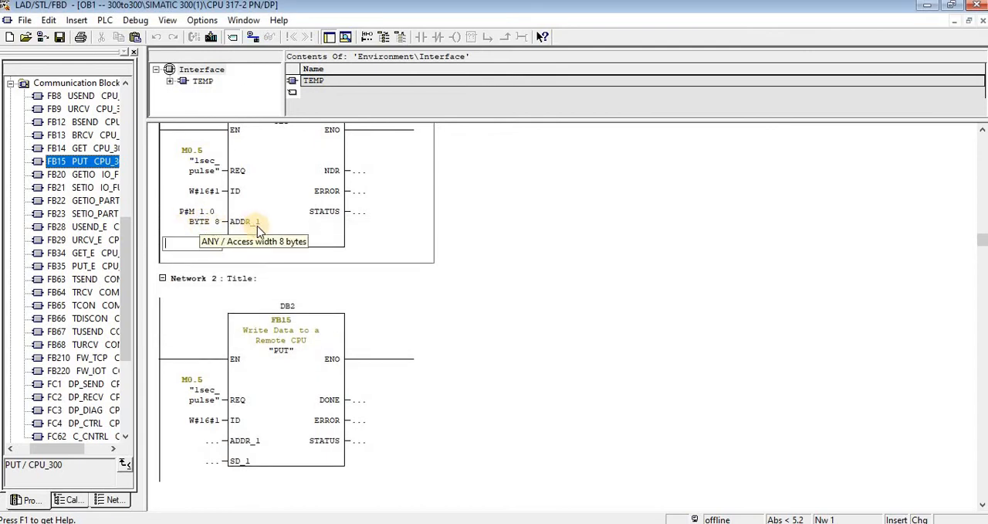
# - Copy the GET block's ADDR_1 pointer P#M 1.0 BYTE 8 into its RD_1 parameter
pyautogui.scroll(2, 259, 230)
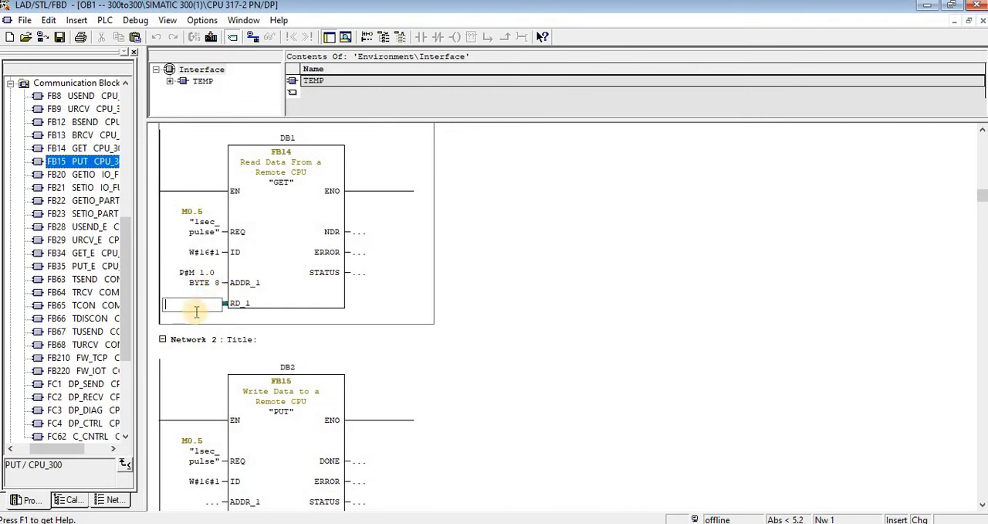
pyautogui.click(206, 276)
pyautogui.hotkey('ctrl', 'c')
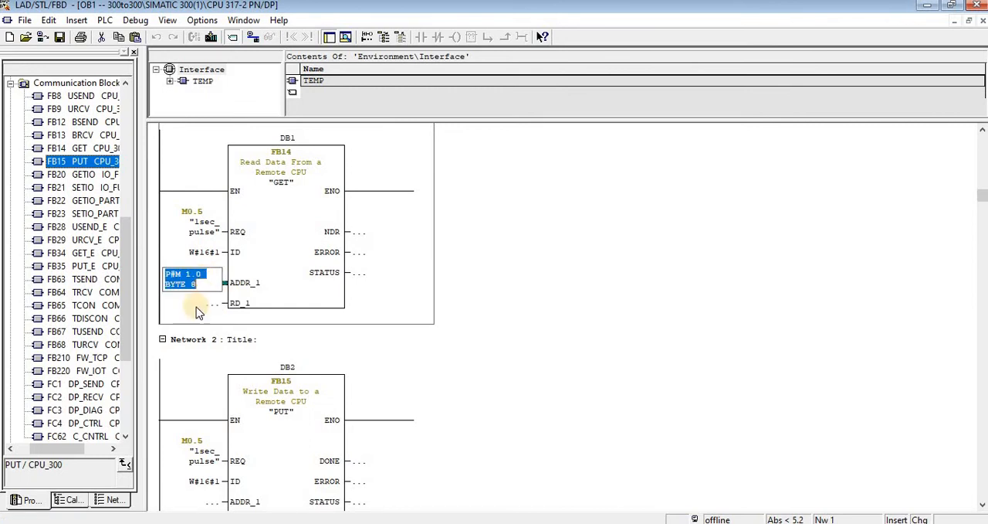
pyautogui.click(197, 307)
pyautogui.hotkey('ctrl', 'v')
pyautogui.click(391, 297)
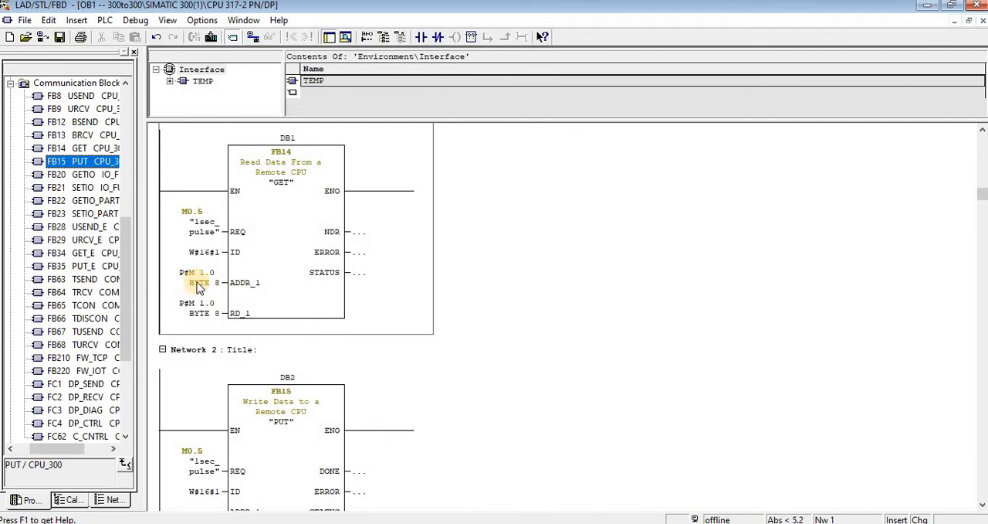
# - Copy the GET block's RD_1 pointer into the PUT block's ADDR_1 and change it to P#M 9.0 BYTE 8
pyautogui.scroll(-1, 199, 287)
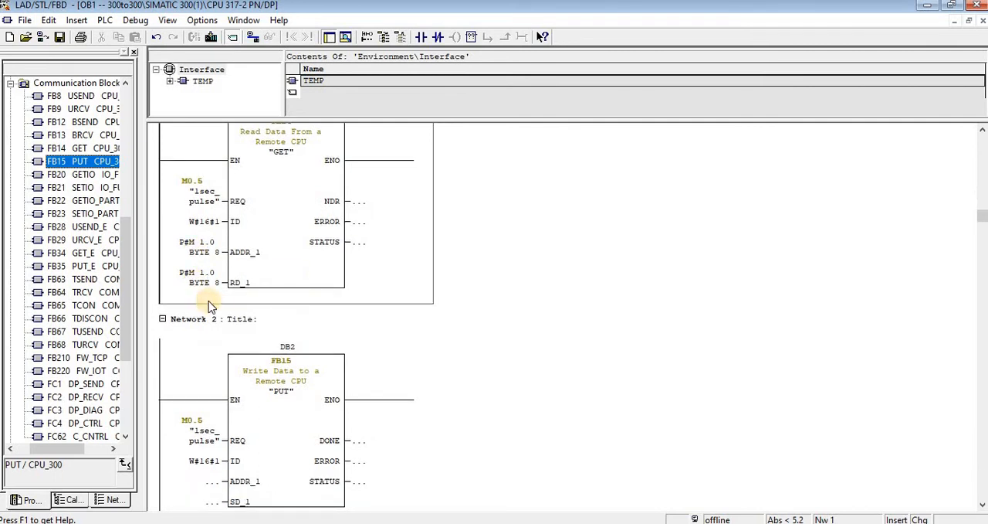
pyautogui.scroll(-1, 208, 312)
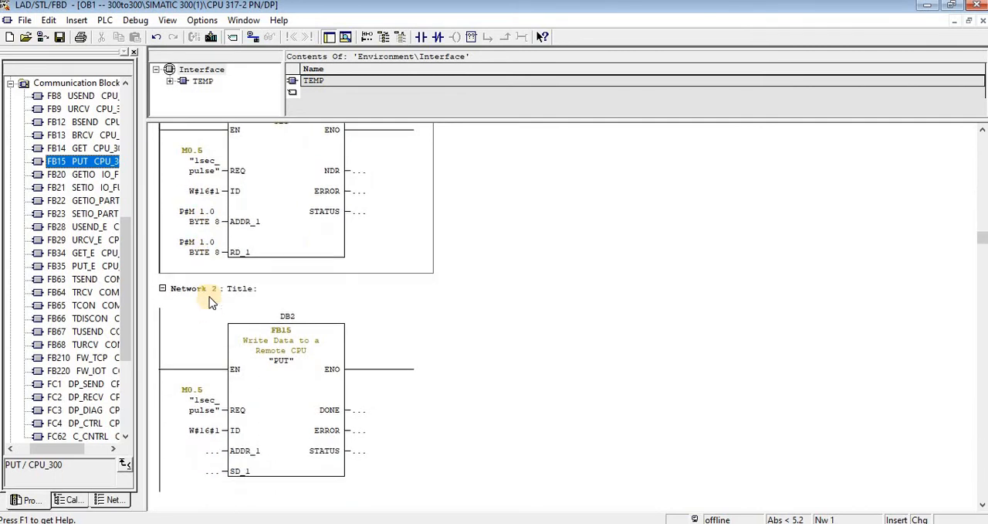
pyautogui.click(200, 248)
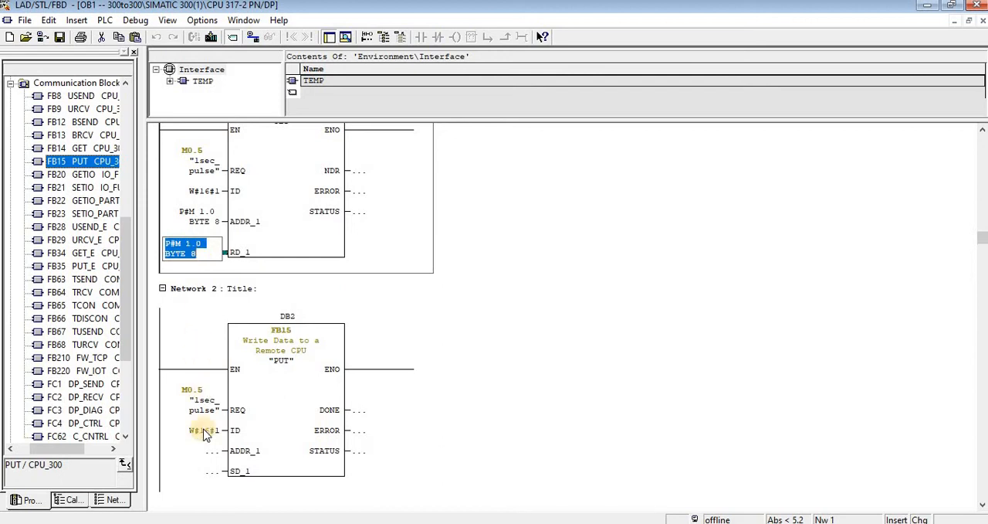
pyautogui.click(205, 451)
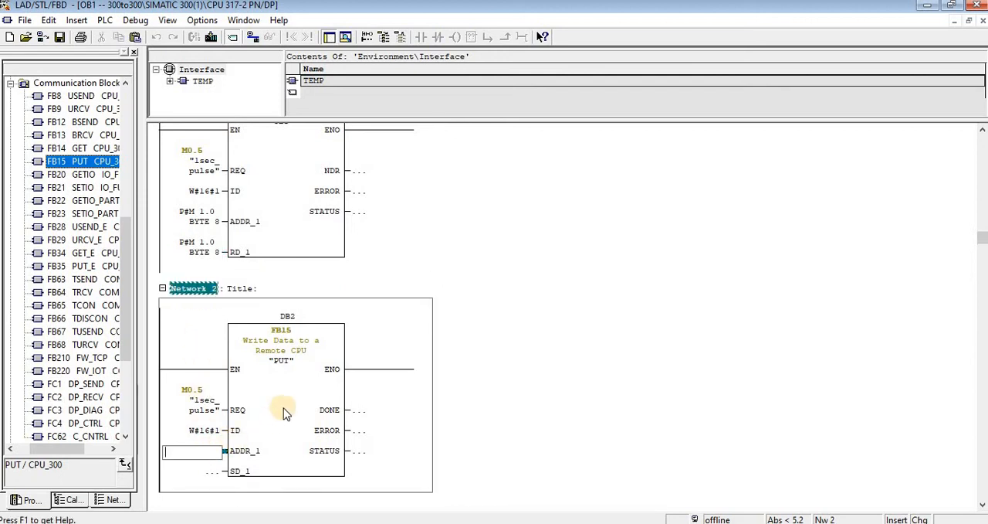
pyautogui.scroll(-1, 283, 408)
pyautogui.hotkey('ctrl', 'v')
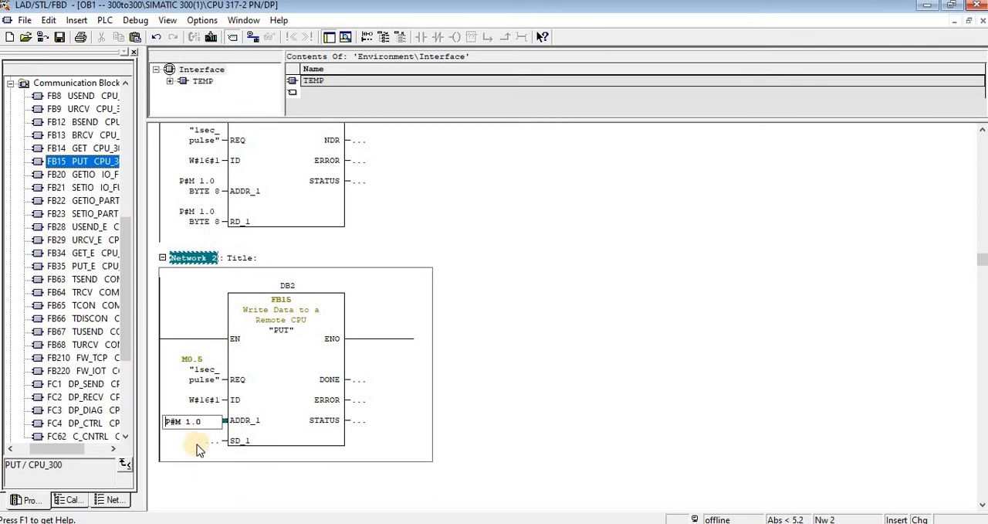
pyautogui.click(190, 423)
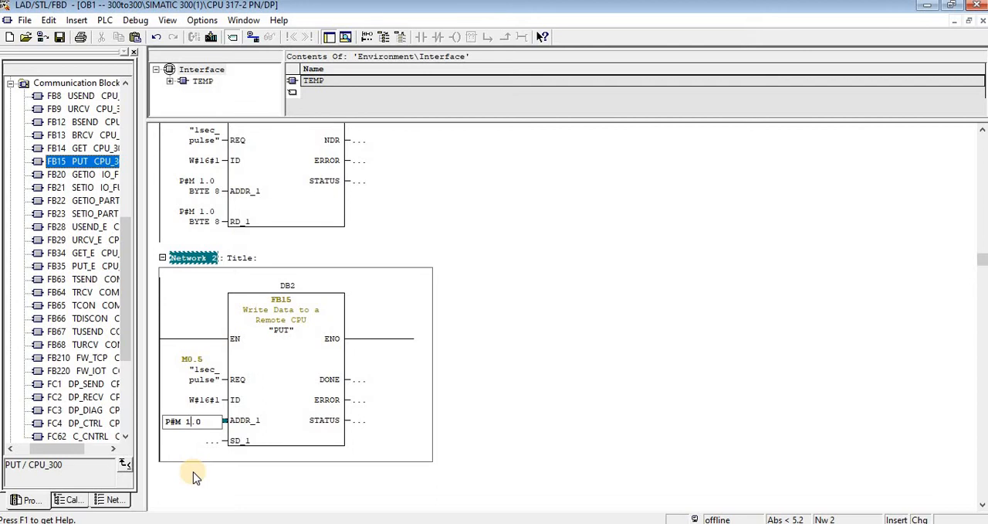
pyautogui.press('BackSpace')
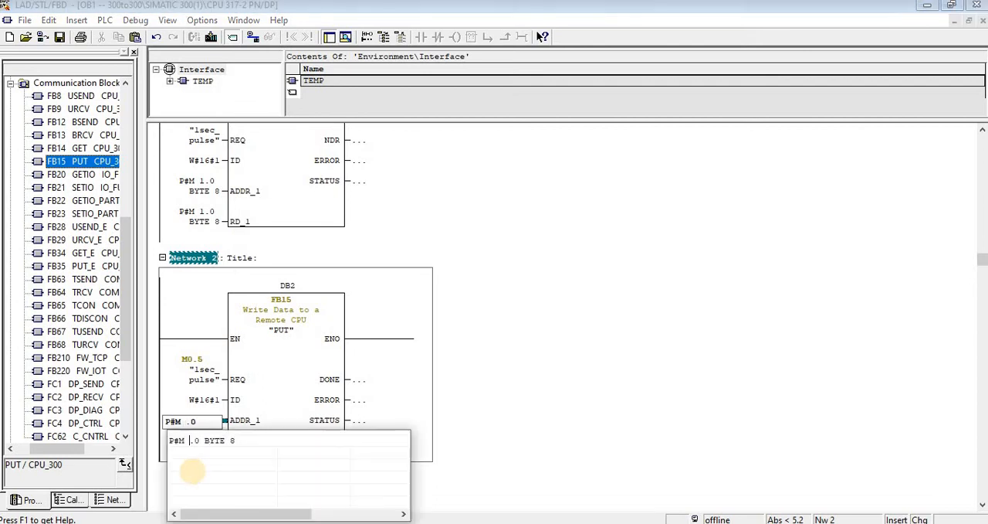
pyautogui.write('9')
pyautogui.press('Return')
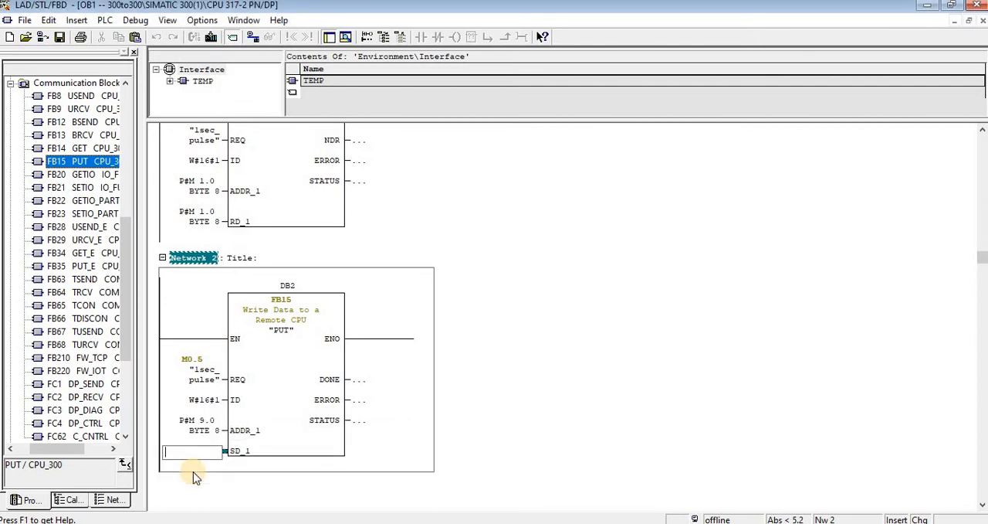
# - Copy the PUT block's ADDR_1 pointer P#M 9.0 BYTE 8 into its SD_1 parameter
pyautogui.click(207, 420)
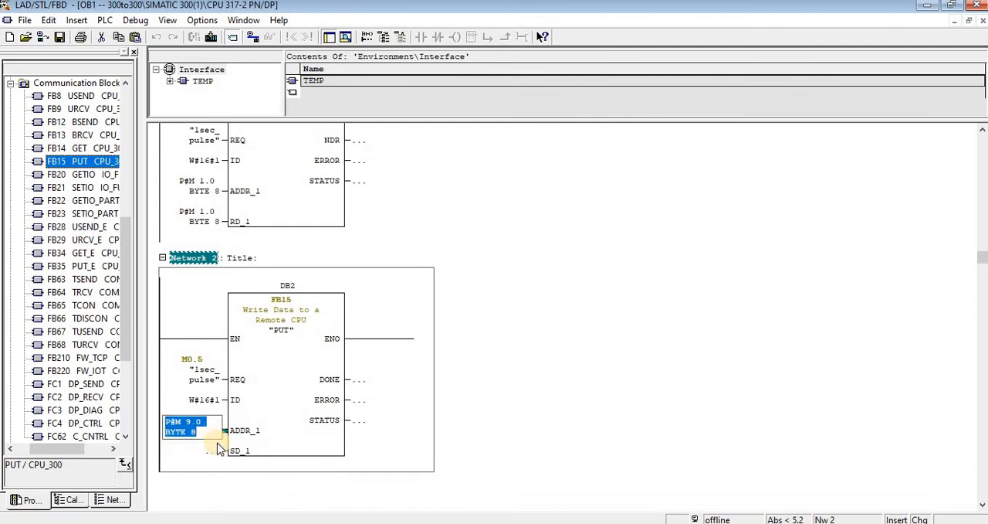
pyautogui.click(205, 454)
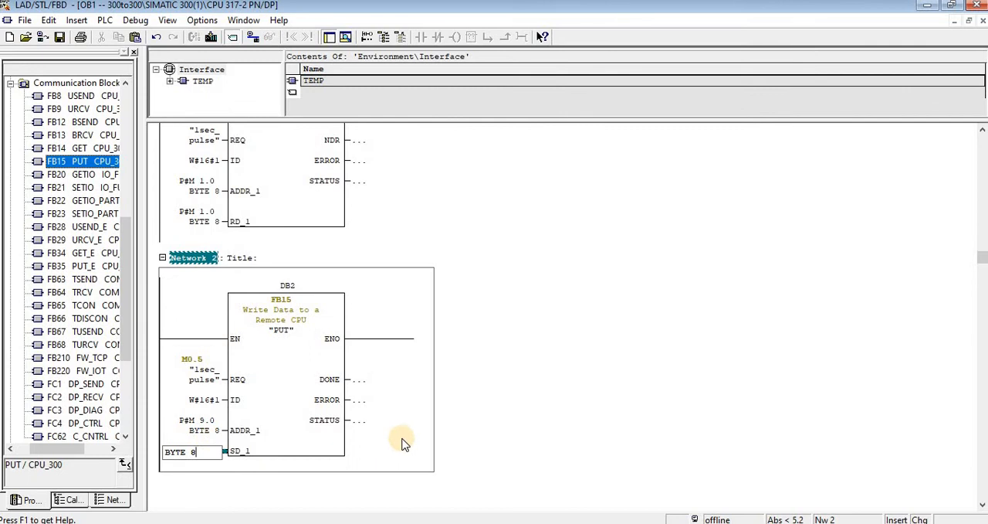
pyautogui.press('Return')
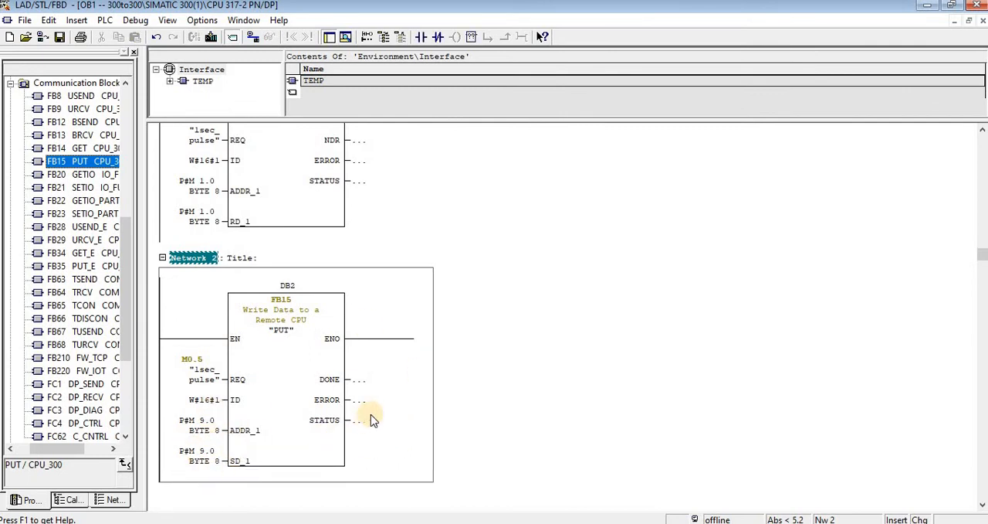
# - Save OB1 of station SIMATIC 300(1) and close its block editor
pyautogui.click(60, 38)
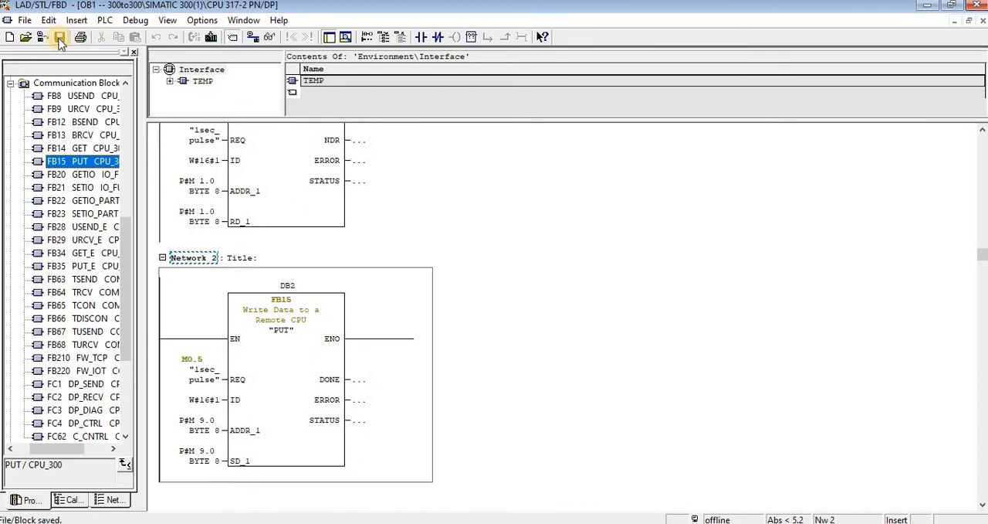
pyautogui.click(206, 434)
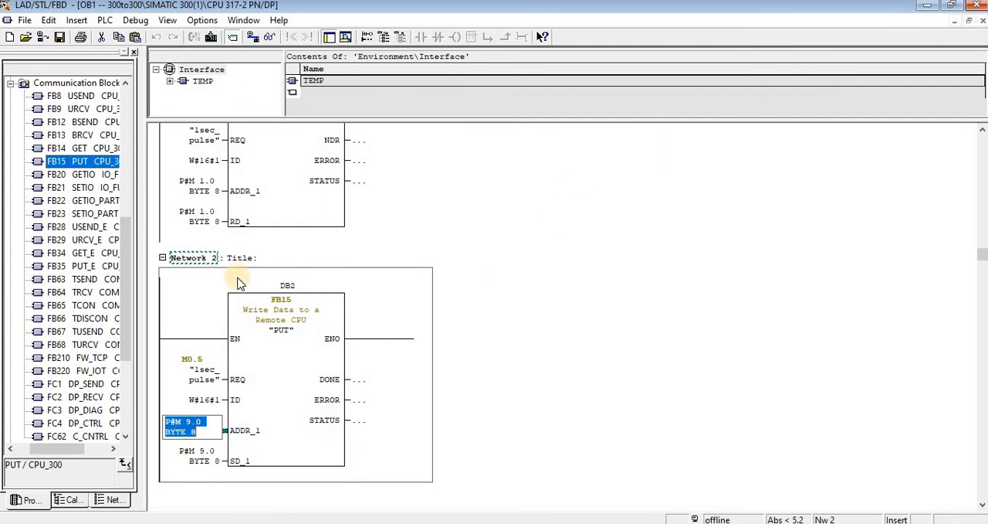
pyautogui.scroll(1, 242, 282)
pyautogui.moveTo(182, 463); pyautogui.dragTo(194, 461)
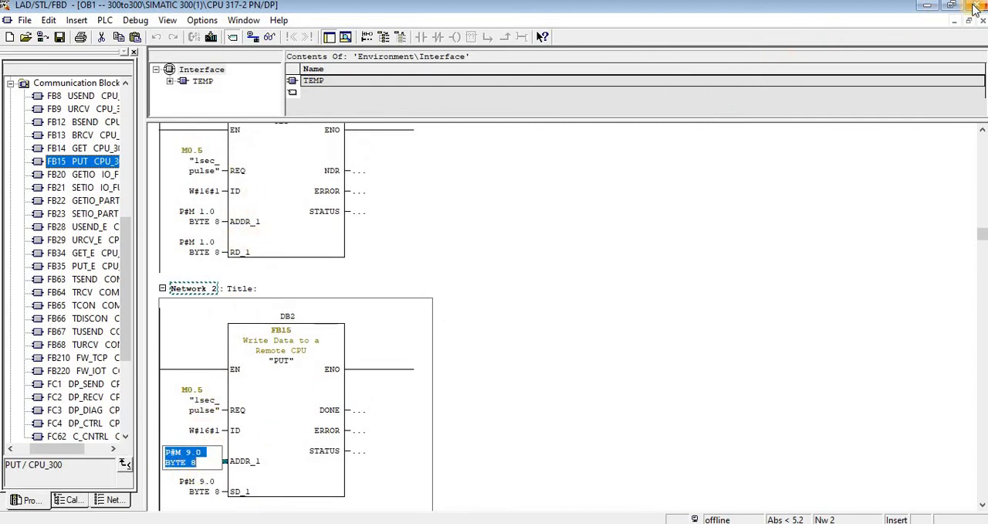
pyautogui.click(981, 5)
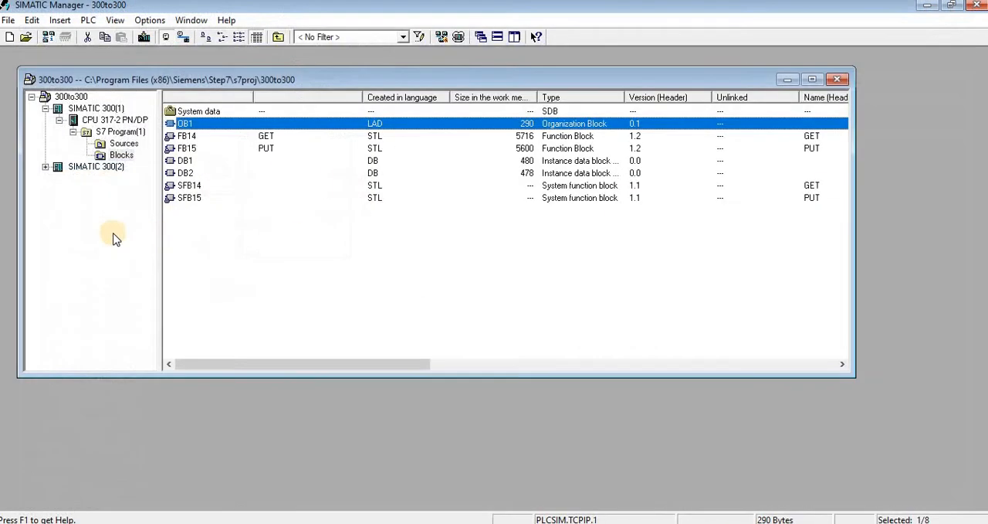
# - Open OB1 from the Blocks folder of CPU 317-2 PN/DP in station SIMATIC 300(2), accepting its properties
pyautogui.click(45, 167)
pyautogui.click(74, 178)
pyautogui.click(59, 179)
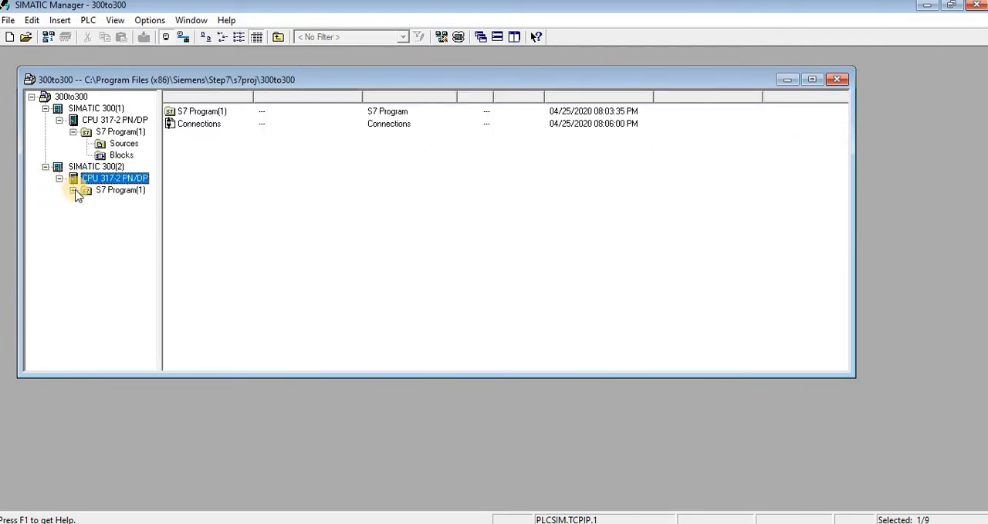
pyautogui.click(74, 190)
pyautogui.click(101, 213)
pyautogui.click(187, 125)
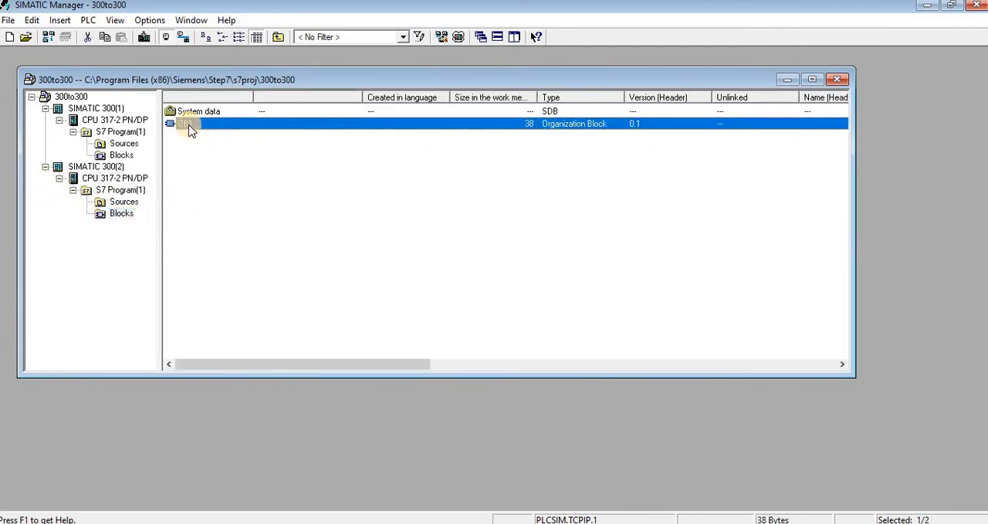
pyautogui.doubleClick(189, 126)
pyautogui.click(352, 386)
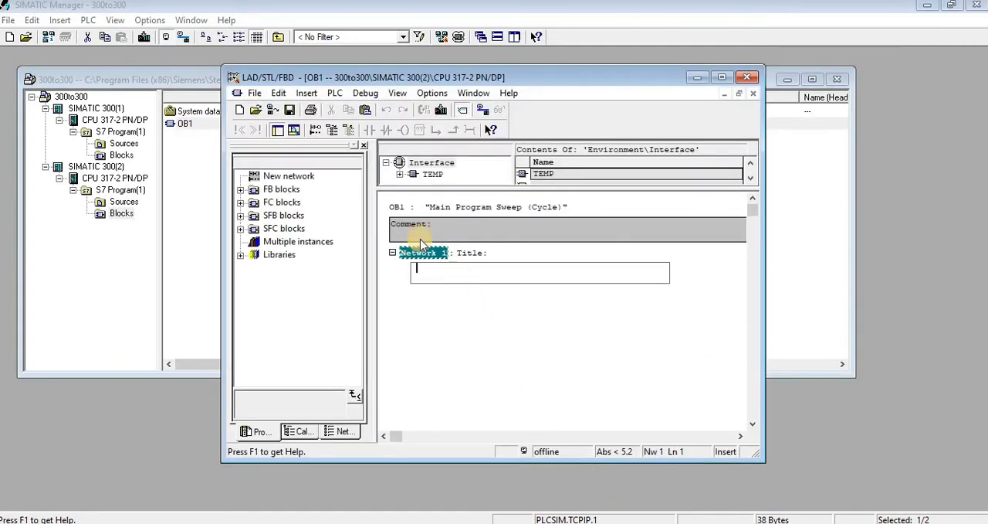
# - Switch OB1 to the LAD representation and select the empty rung in Network 1
pyautogui.click(413, 93)
pyautogui.click(398, 92)
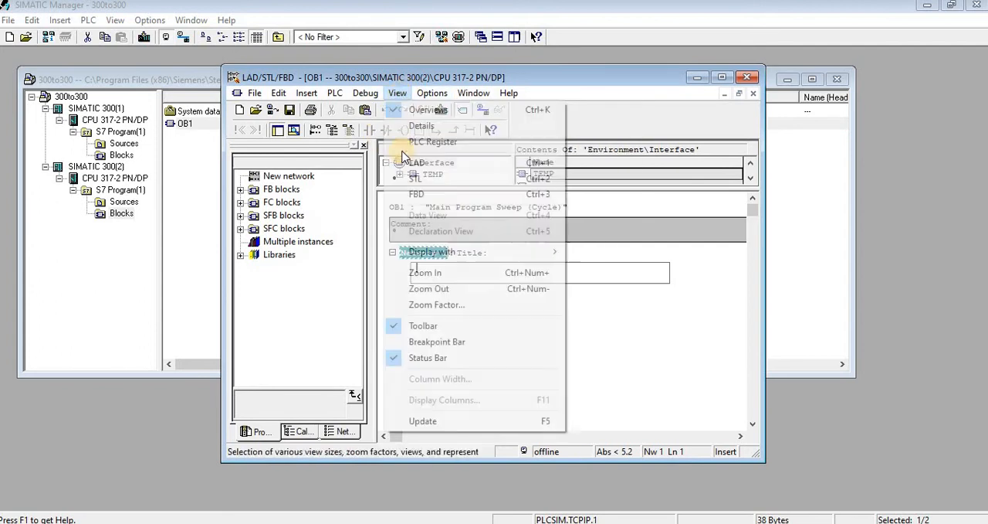
pyautogui.click(420, 164)
pyautogui.click(443, 301)
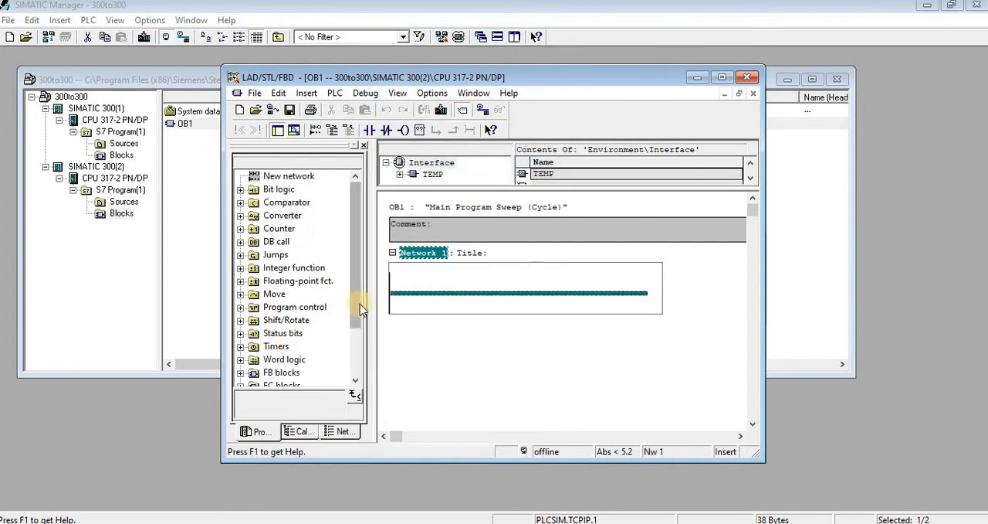
# - Place FB14 GET from the Standard Library's Communication Blocks on the Network 1 rung
pyautogui.moveTo(360, 303); pyautogui.dragTo(359, 348)
pyautogui.click(243, 373)
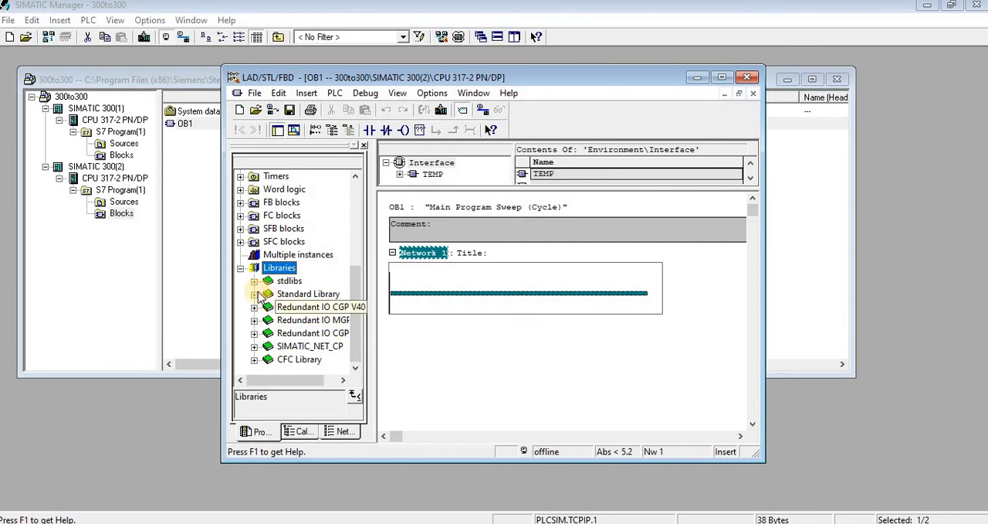
pyautogui.doubleClick(294, 294)
pyautogui.doubleClick(309, 267)
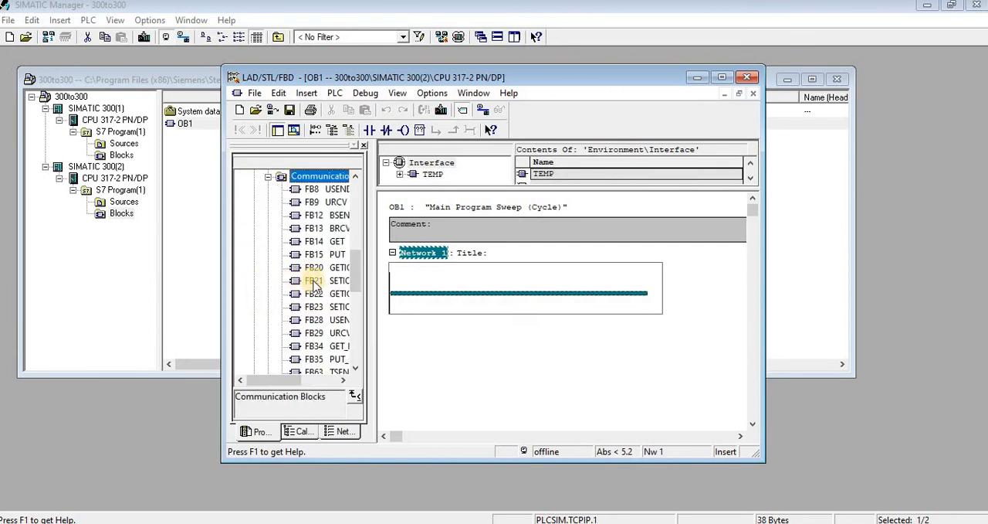
pyautogui.moveTo(321, 241); pyautogui.dragTo(449, 295)
# - Assign DB1 as the GET block's instance data block and generate it
pyautogui.write('d')
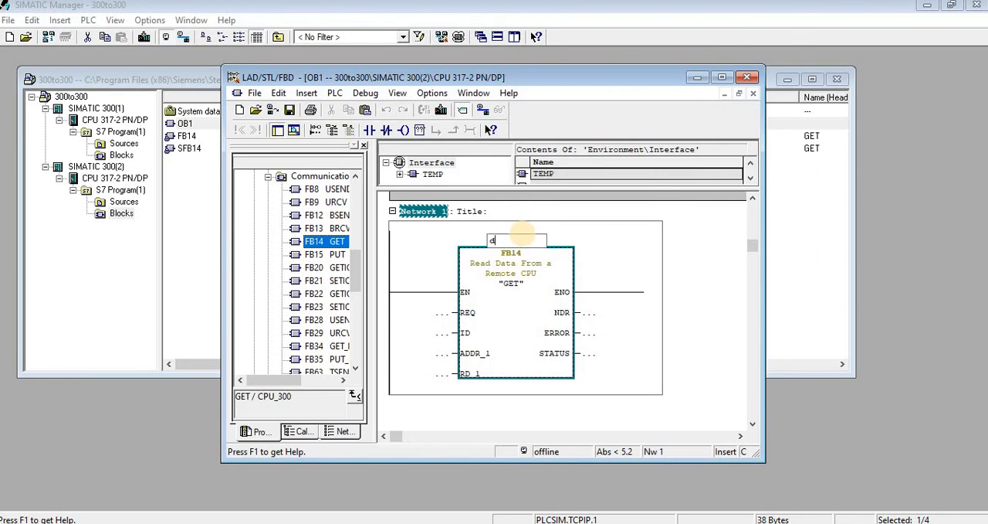
pyautogui.write('b1')
pyautogui.press('Return')
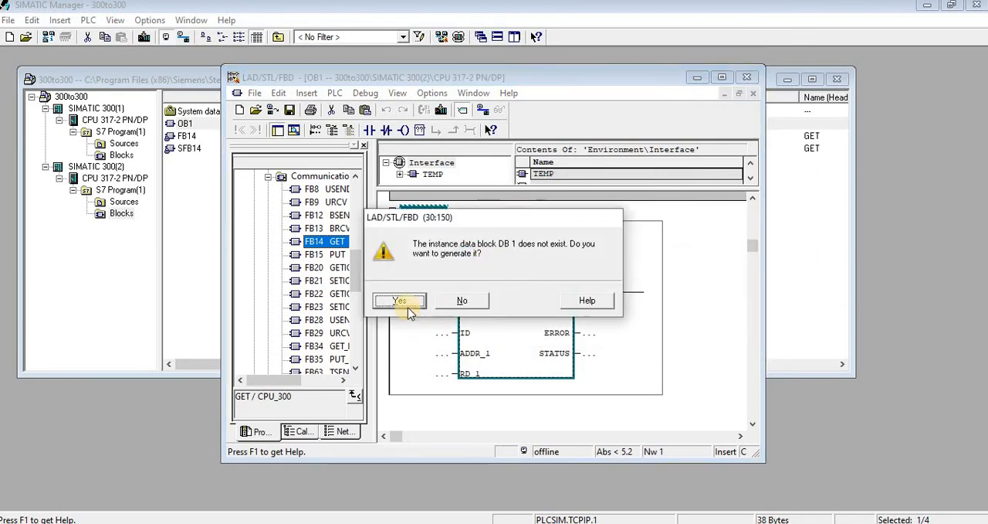
pyautogui.click(399, 301)
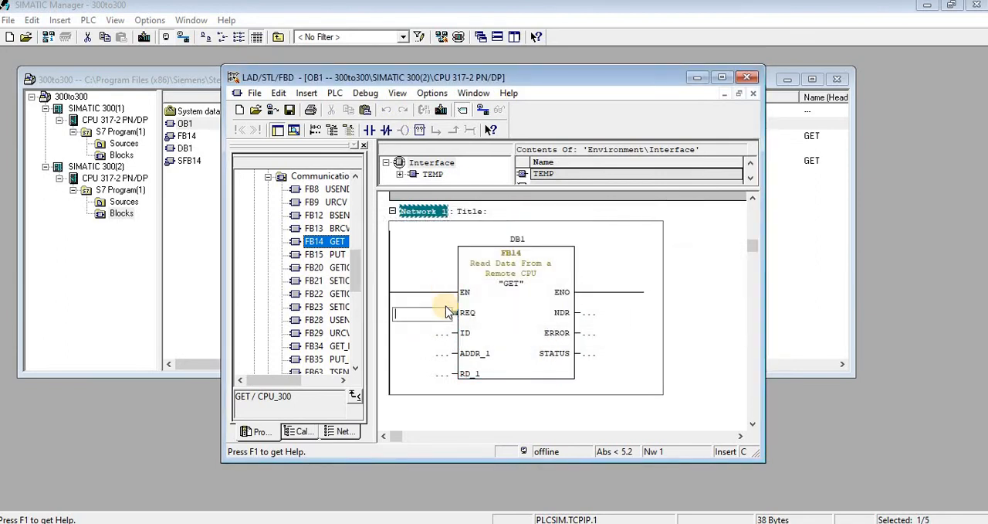
# - Insert Network 2 below Network 1 and place FB15 PUT from the Communication Blocks on its rung
pyautogui.scroll(-3, 445, 318)
pyautogui.scroll(3, 434, 318)
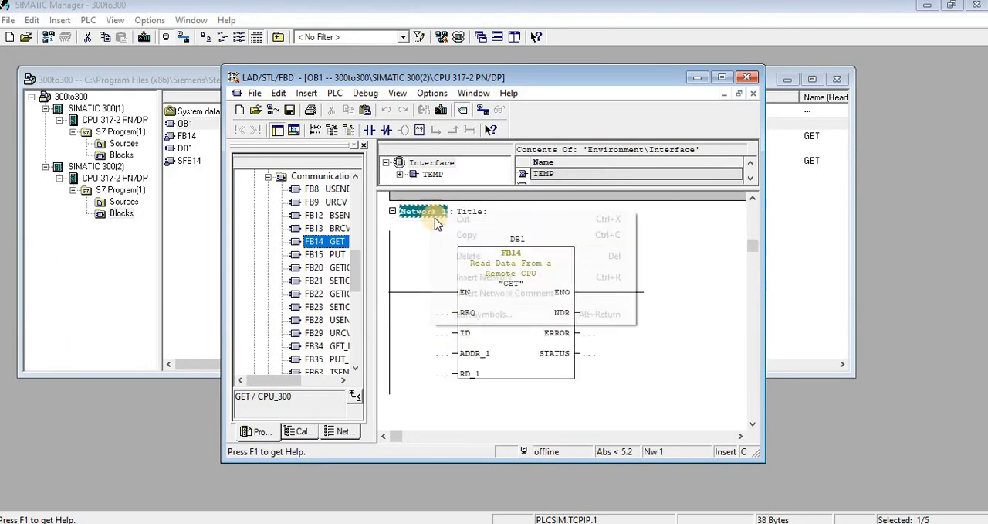
pyautogui.rightClick(435, 217)
pyautogui.click(463, 278)
pyautogui.click(456, 348)
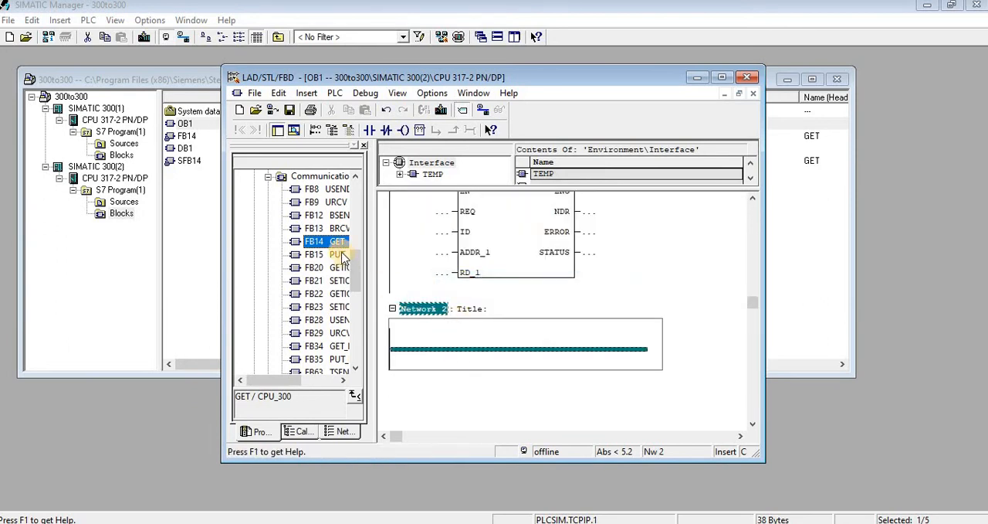
pyautogui.moveTo(330, 261); pyautogui.dragTo(445, 349)
# - Assign the S7 connection with local ID 1 to the GET block's ID parameter
pyautogui.scroll(3, 456, 343)
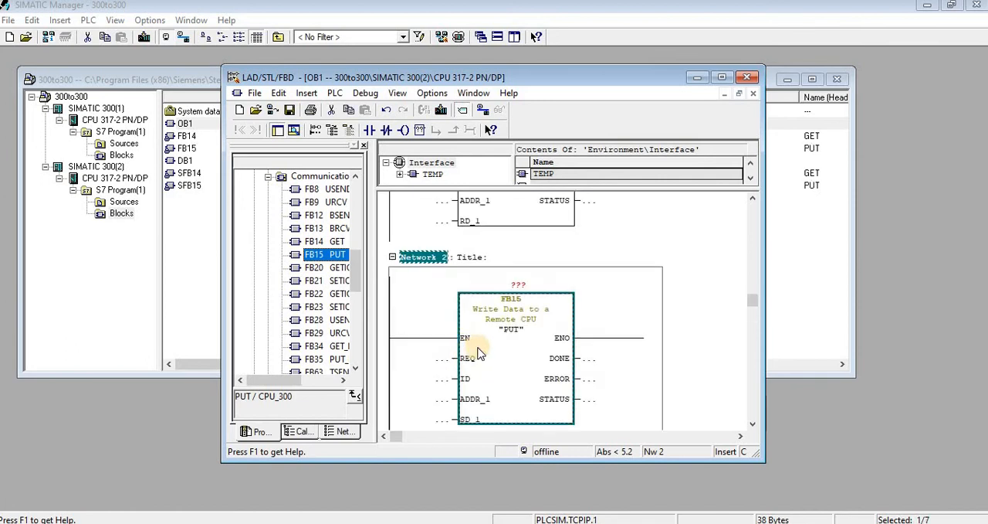
pyautogui.rightClick(517, 262)
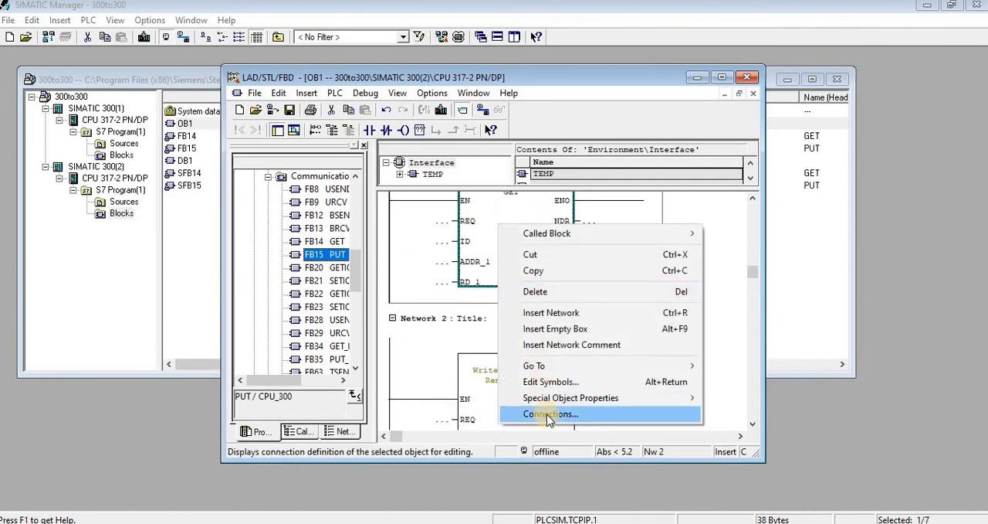
pyautogui.click(591, 412)
pyautogui.click(410, 204)
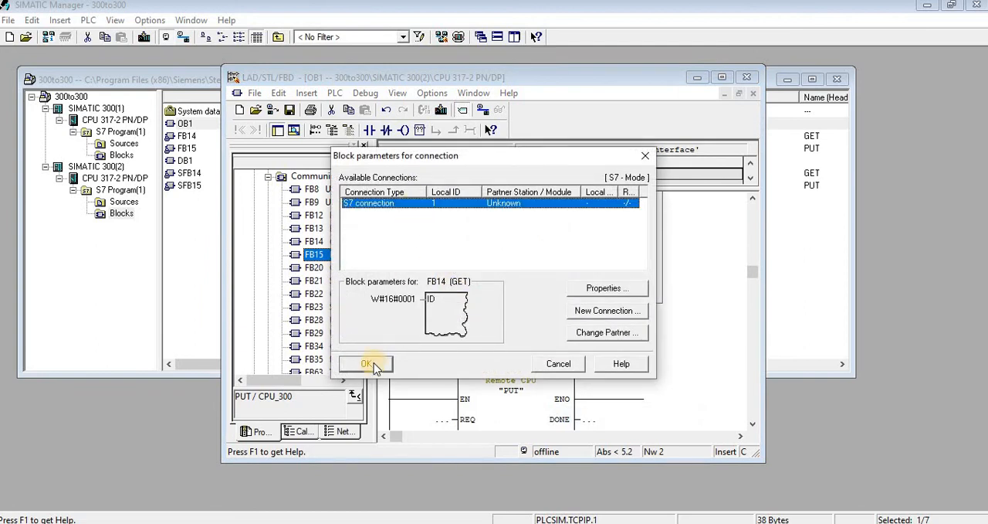
pyautogui.click(370, 361)
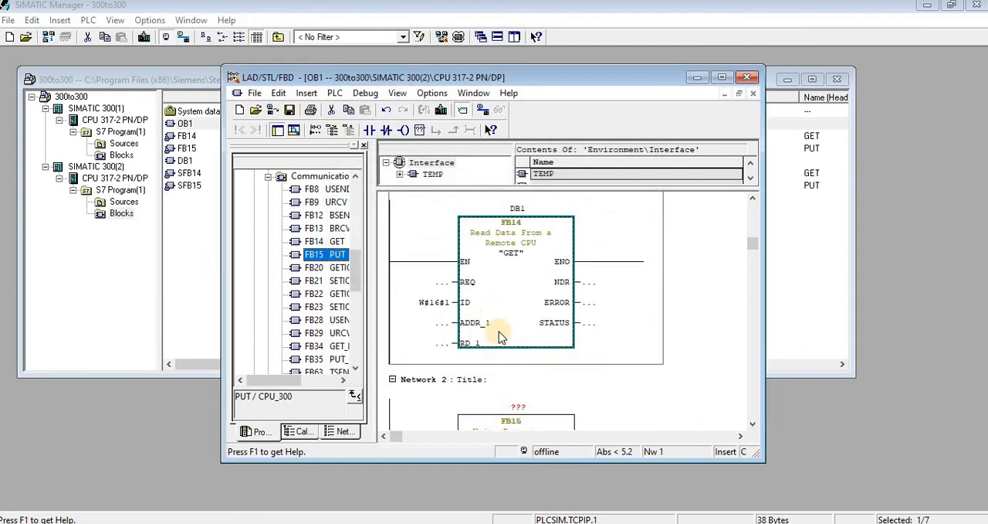
# - Assign the S7 connection with local ID 1 to the PUT block's ID parameter
pyautogui.scroll(-1, 498, 370)
pyautogui.scroll(-2, 497, 383)
pyautogui.rightClick(500, 341)
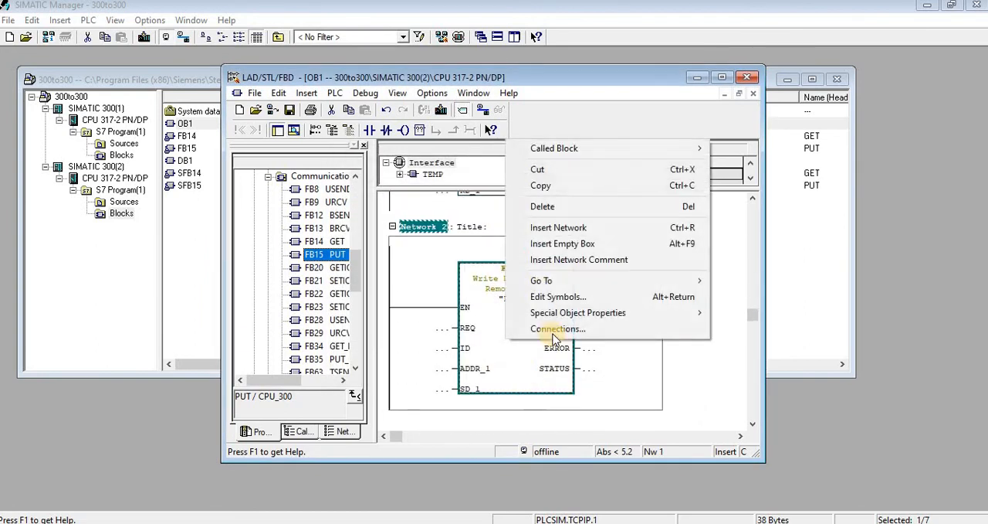
pyautogui.click(553, 331)
pyautogui.click(409, 204)
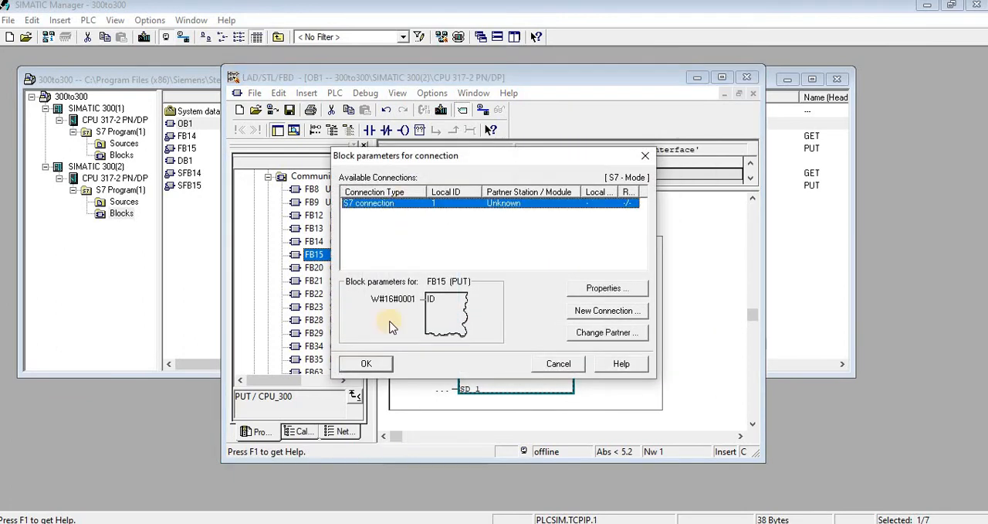
pyautogui.click(367, 363)
# - Set the GET block's ADDR_1 input to the pointer P#M 9.0 BYTE 8
pyautogui.scroll(4, 513, 358)
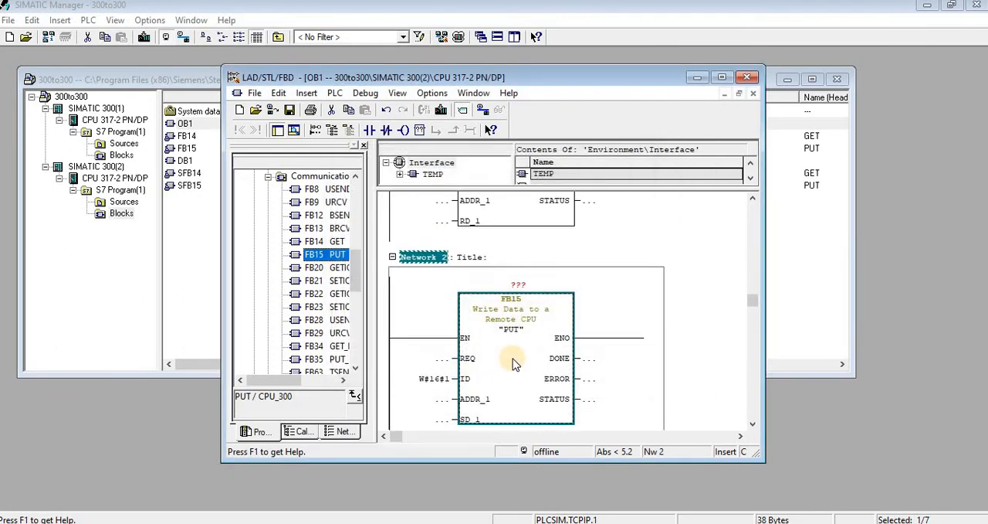
pyautogui.scroll(1, 490, 340)
pyautogui.click(442, 262)
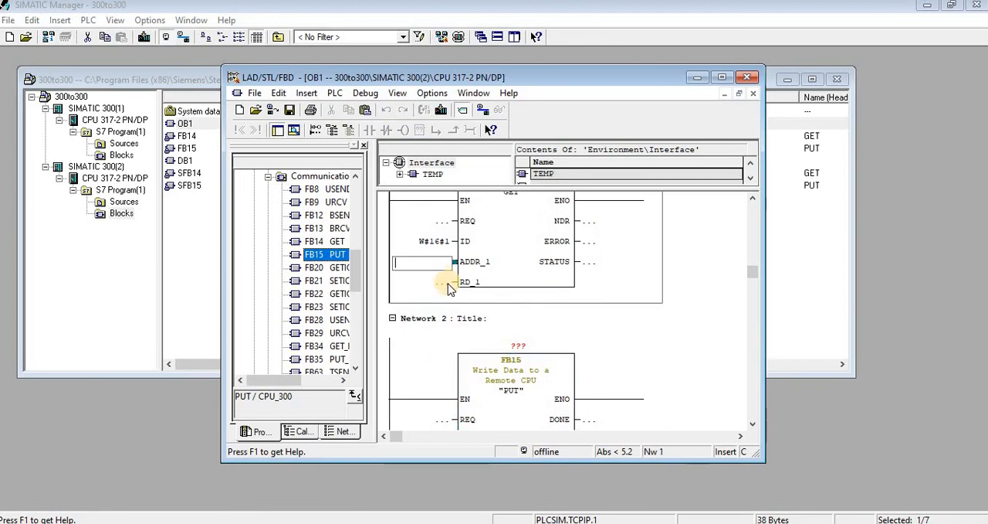
pyautogui.write('BYTE 8')
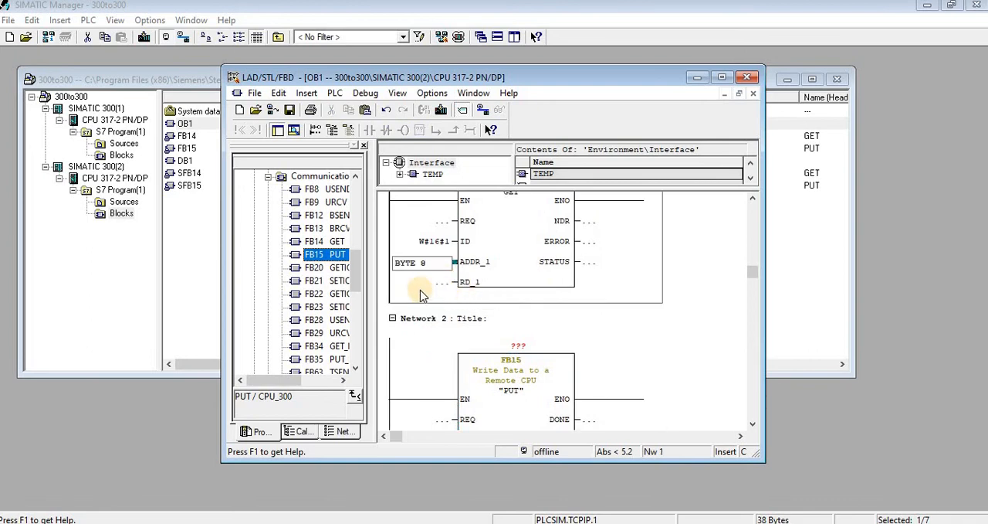
pyautogui.press('Return')
# - Set the GET block's RD_1 parameter to the pointer P#M 9.0 BYTE 8
pyautogui.scroll(2, 448, 299)
pyautogui.click(441, 354)
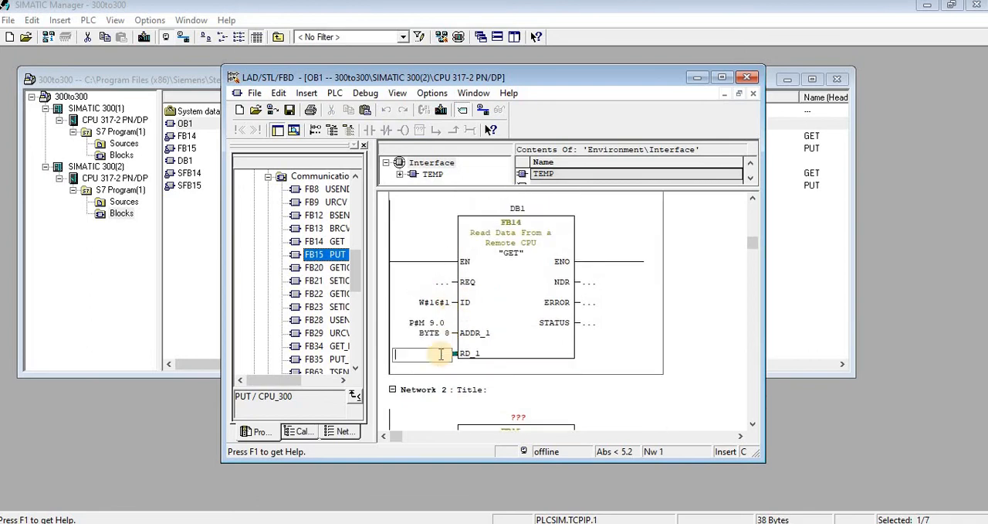
pyautogui.write('BYTE 8')
pyautogui.press('Return')
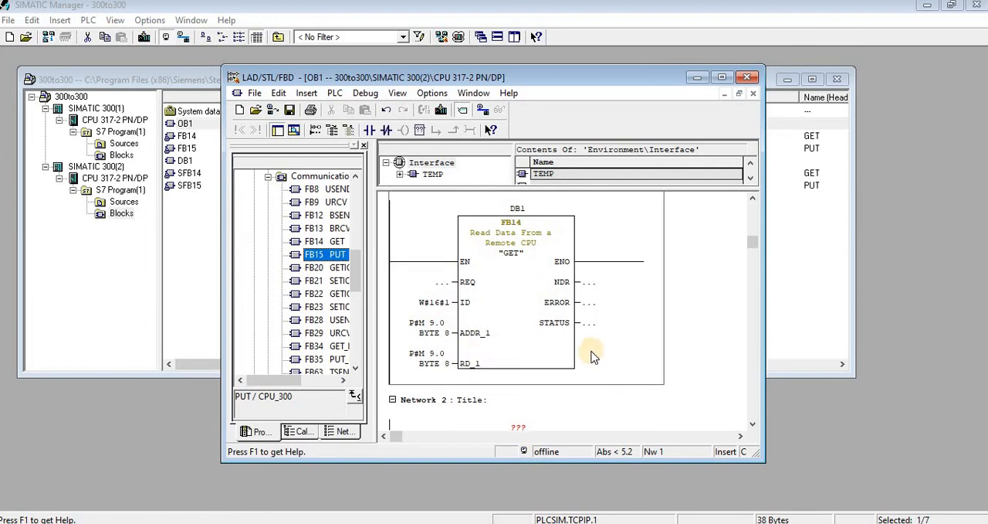
# - Set the PUT block's ADDR_1 to the pointer P#M 1.0 BYTE 8 and select the pointer for copying
pyautogui.scroll(-6, 522, 349)
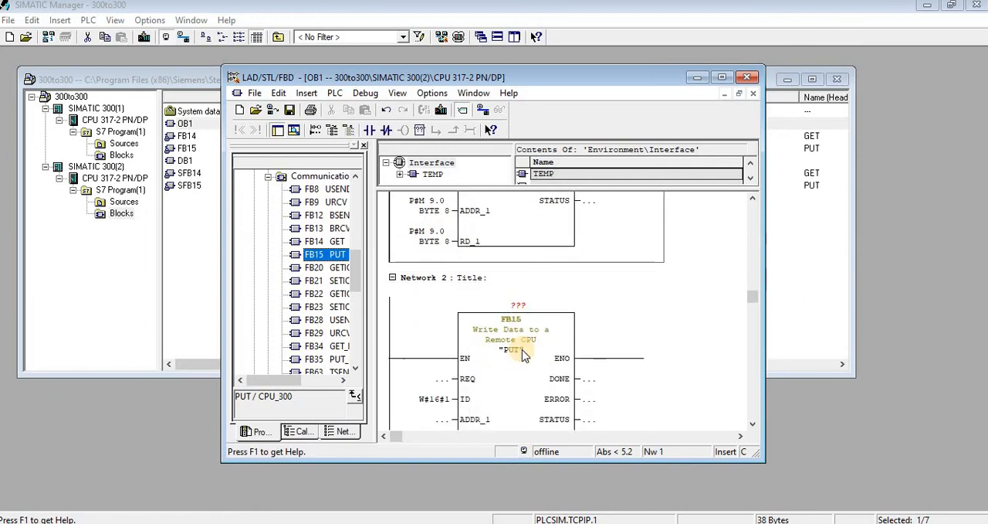
pyautogui.click(431, 360)
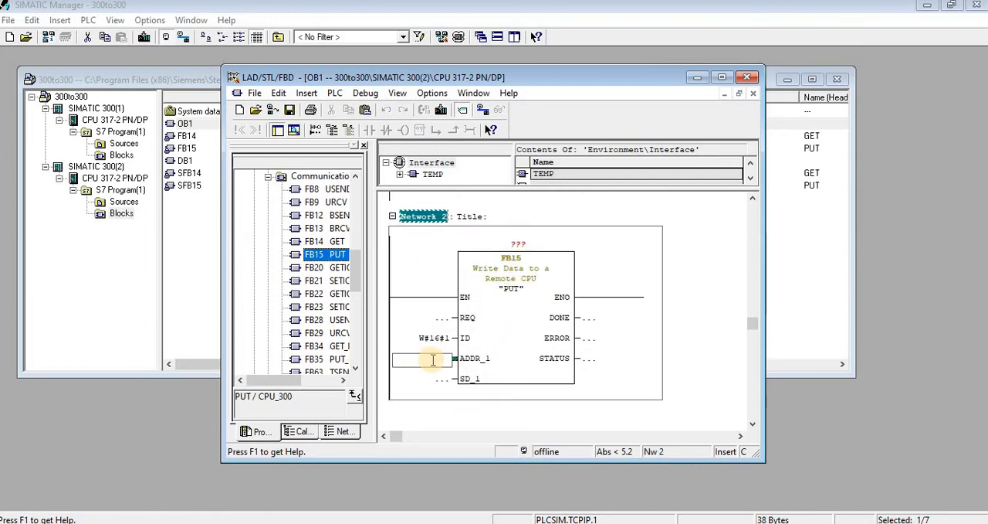
pyautogui.write('BYTE 8')
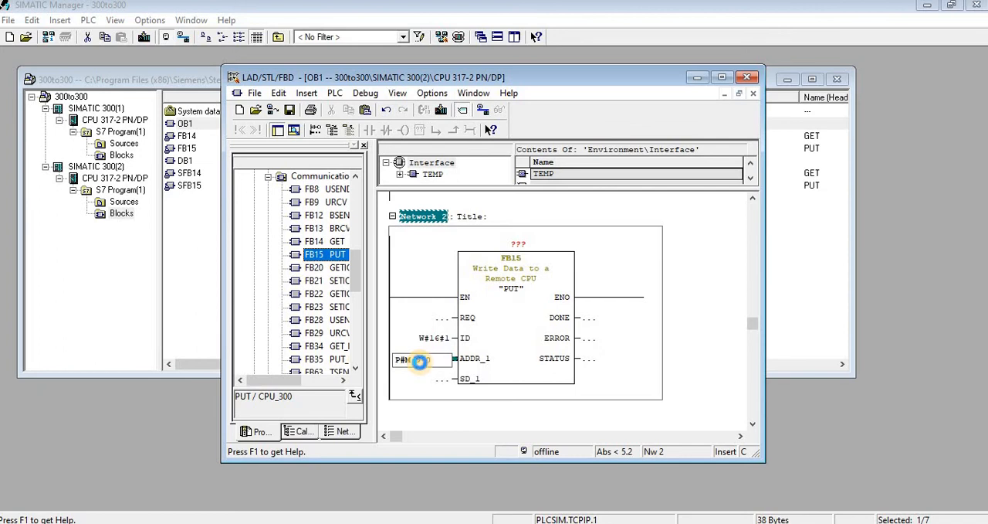
pyautogui.click(419, 361)
pyautogui.press('Return')
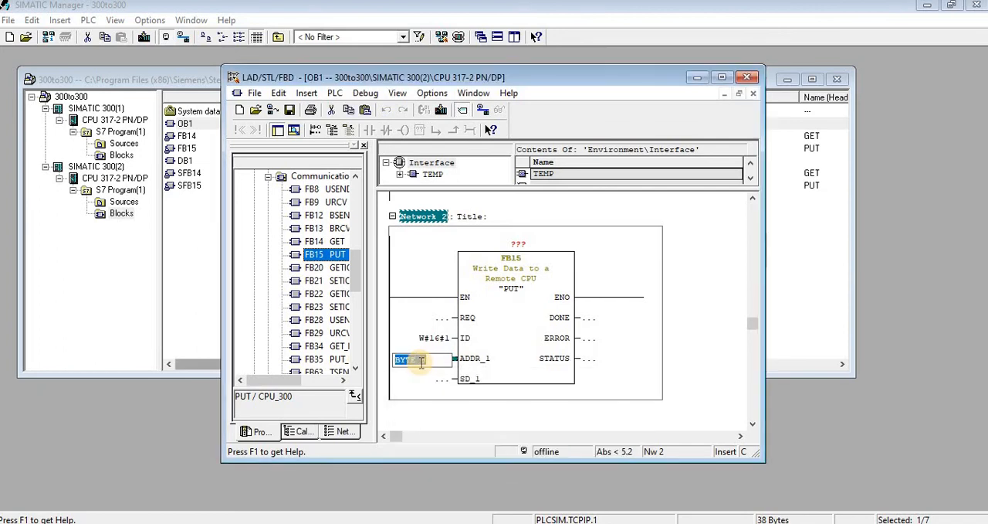
pyautogui.click(428, 382)
pyautogui.click(431, 365)
pyautogui.hotkey('ctrl', 'c')
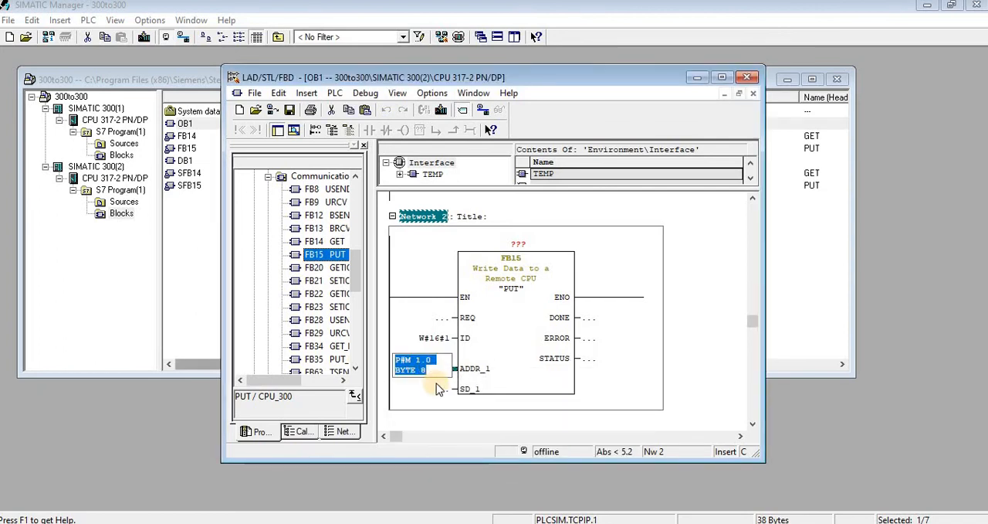
# - Set the PUT block's SD_1 parameter to the copied pointer P#M 1.0 BYTE 8
pyautogui.click(431, 388)
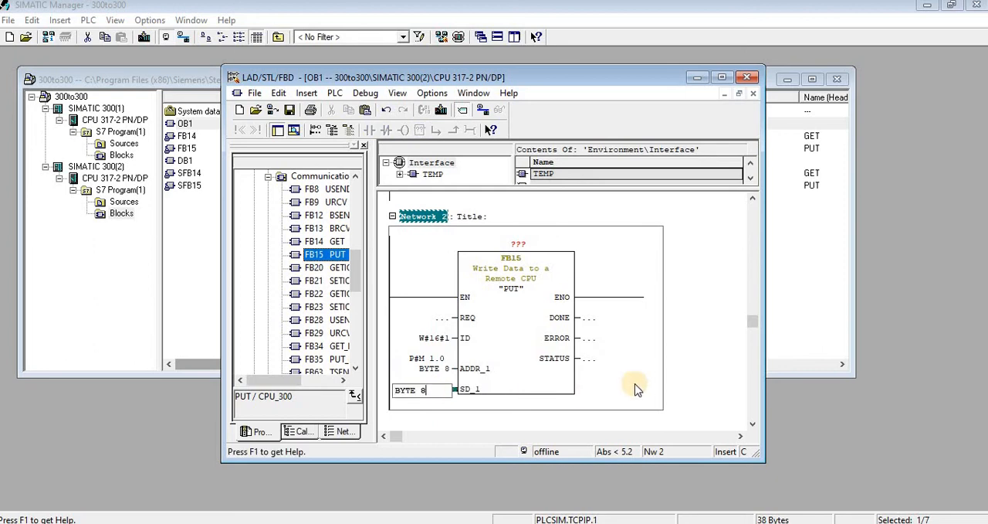
pyautogui.hotkey('ctrl', 'v')
pyautogui.press('Return')
# - Assign DB2 as the instance data block of the PUT block in network 2
pyautogui.click(522, 242)
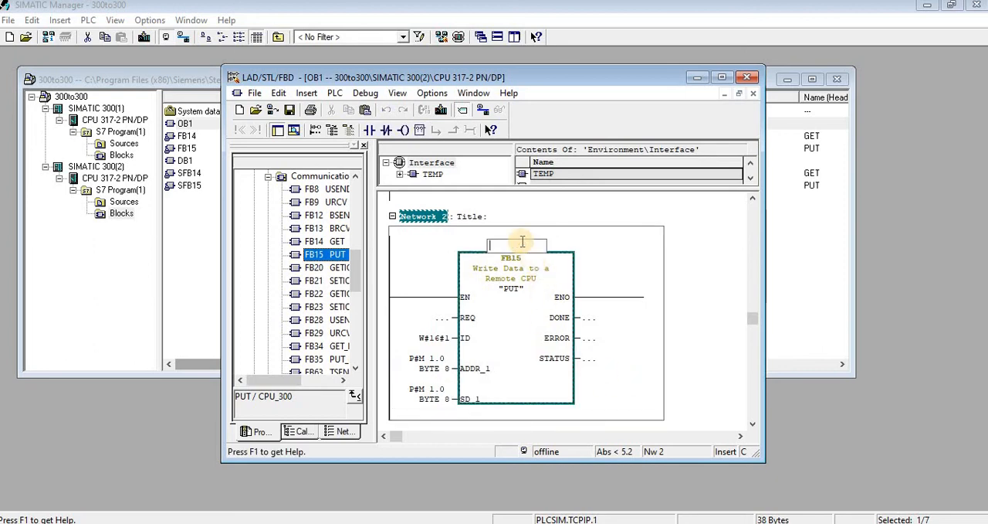
pyautogui.write('db2')
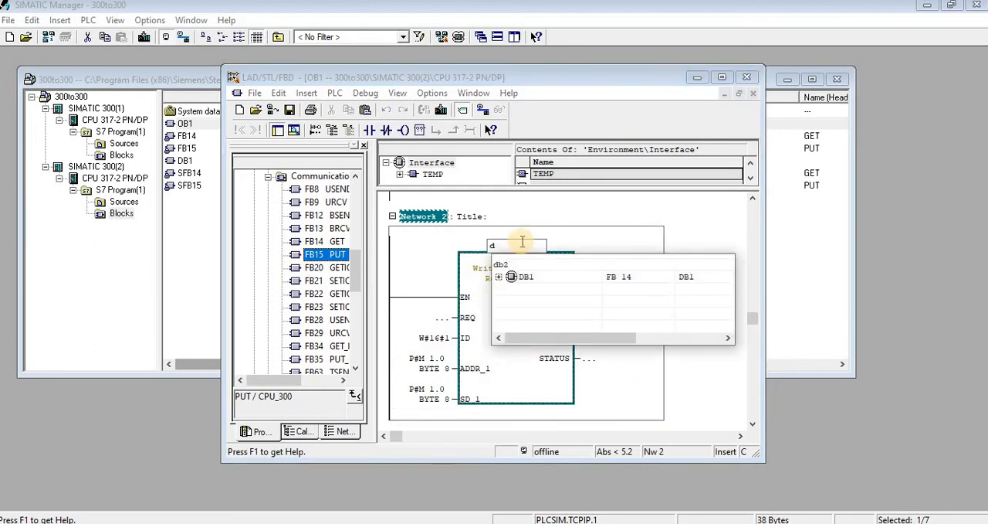
pyautogui.press('Return')
pyautogui.click(421, 299)
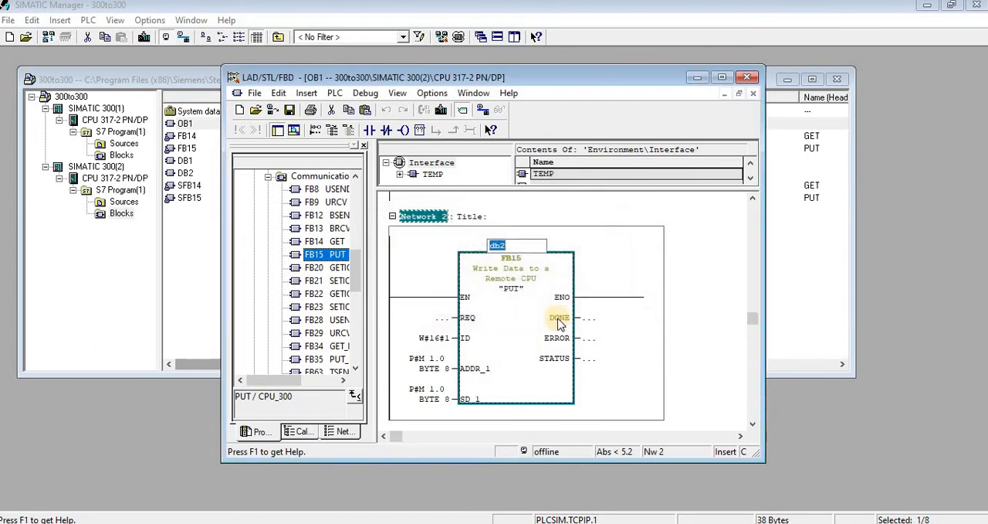
# - Set the PUT block's REQ input to M0.5
pyautogui.click(444, 321)
pyautogui.write('m')
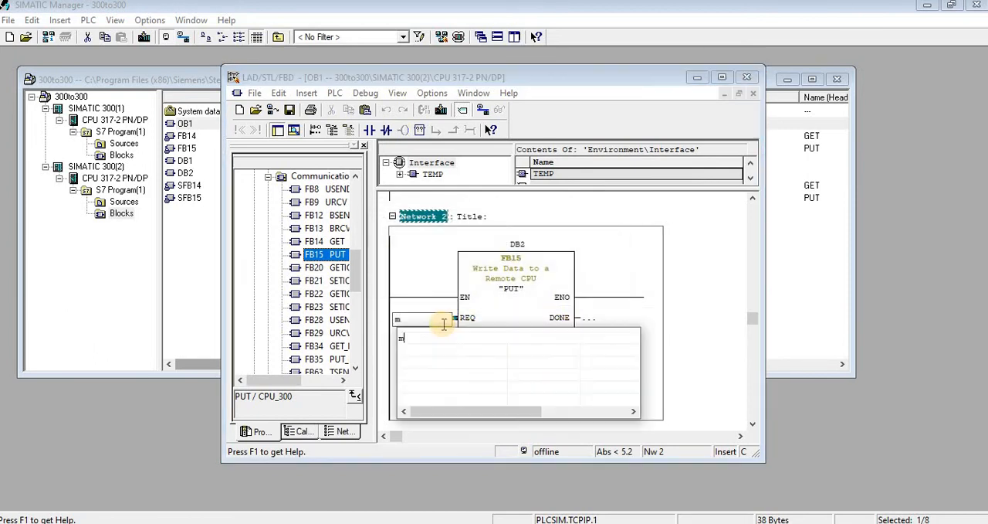
pyautogui.write('0.5')
pyautogui.press('Return')
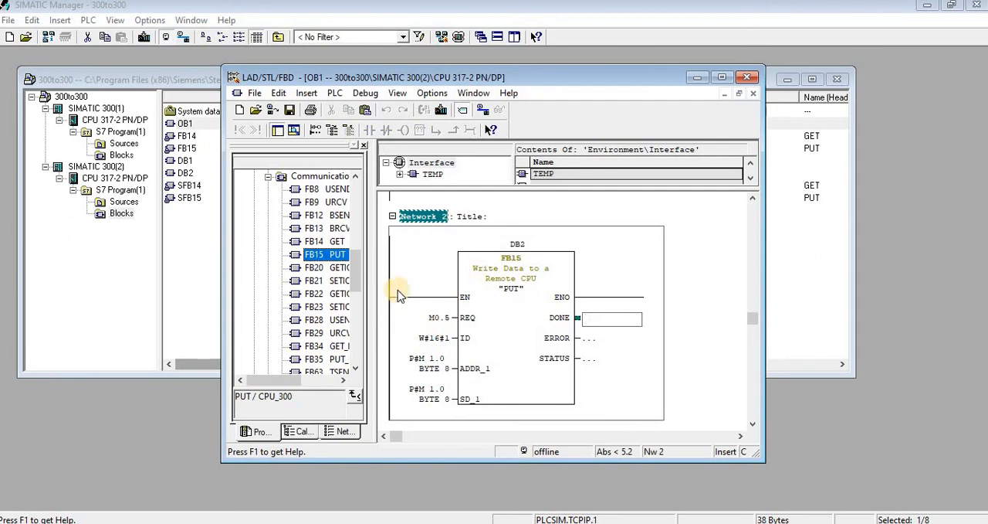
# - Define the symbol 1sec_pulse for address M 0.5 and apply it
pyautogui.rightClick(447, 323)
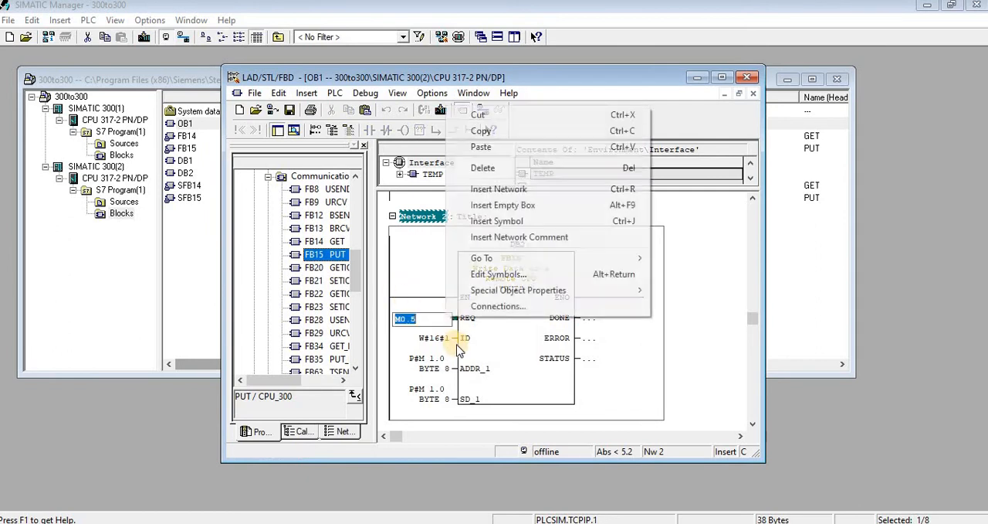
pyautogui.click(497, 276)
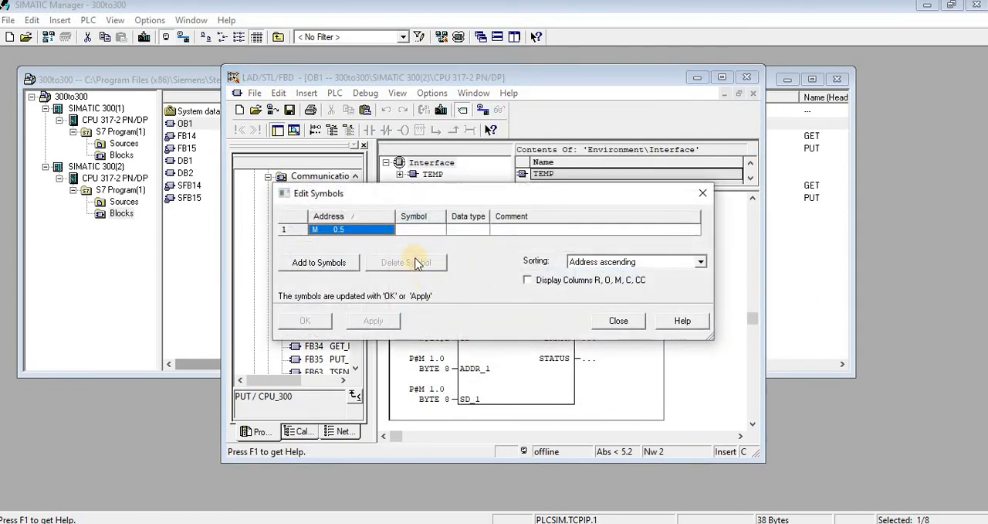
pyautogui.click(421, 230)
pyautogui.write('1')
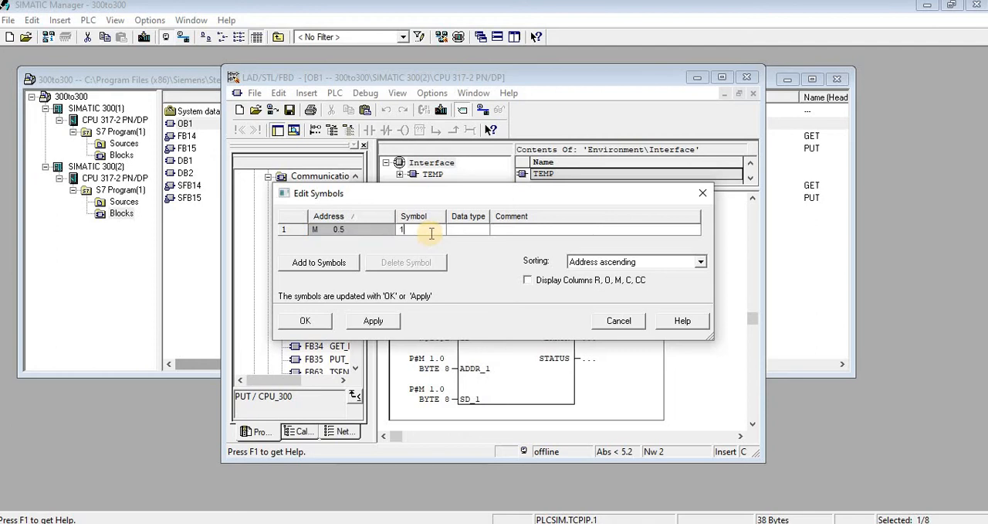
pyautogui.write('sec_pulse')
pyautogui.press('Return')
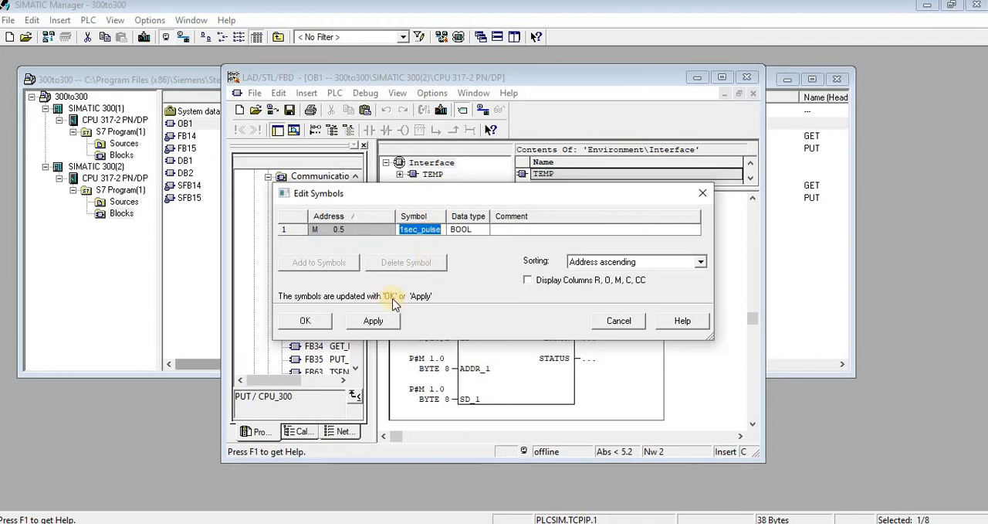
pyautogui.click(377, 320)
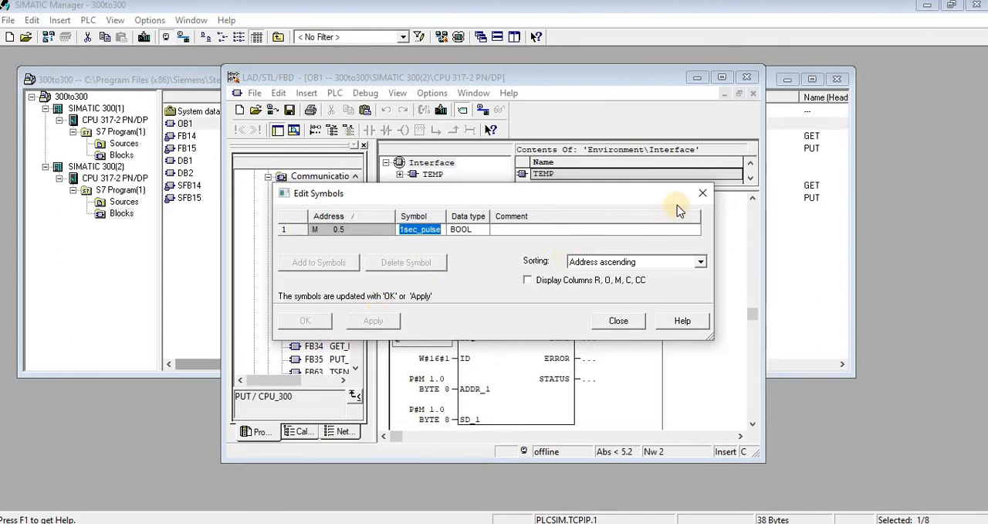
pyautogui.click(703, 192)
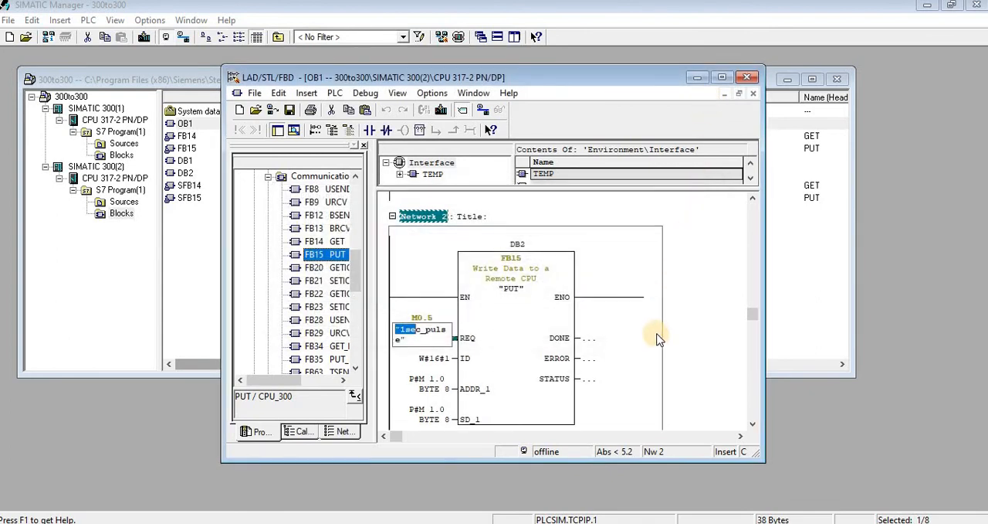
# - Title network 1 "recieve block from CPU1" and select the title text for copying
pyautogui.scroll(1, 648, 309)
pyautogui.scroll(5, 672, 298)
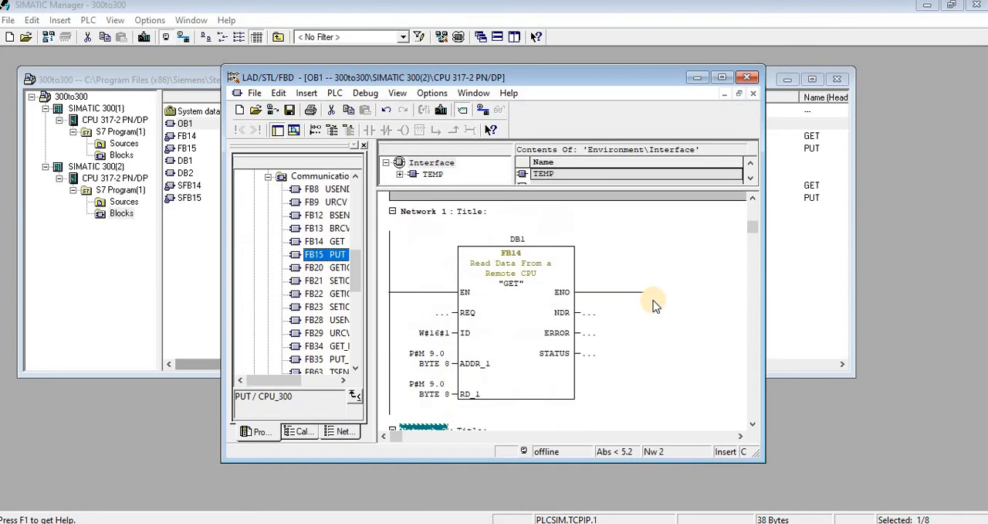
pyautogui.scroll(2, 653, 305)
pyautogui.click(477, 243)
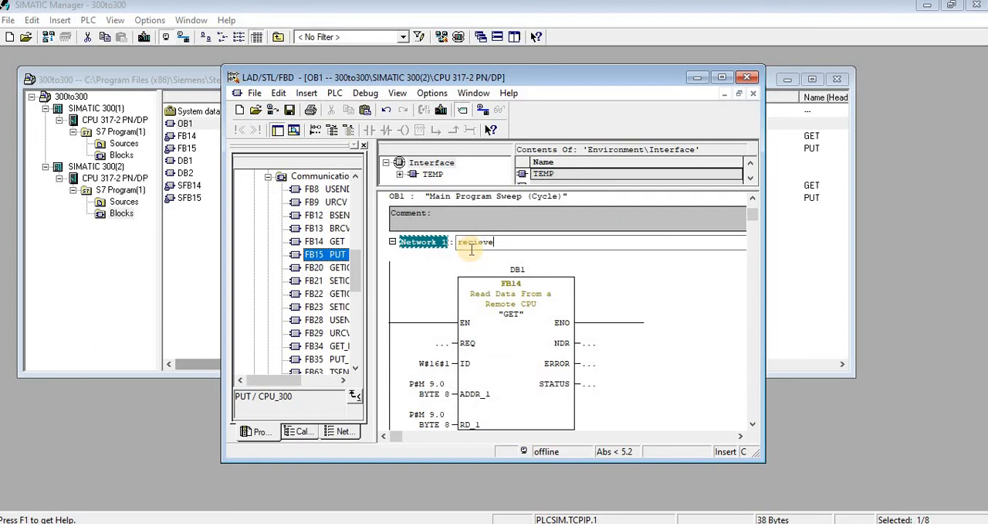
pyautogui.write('lock from CPU1')
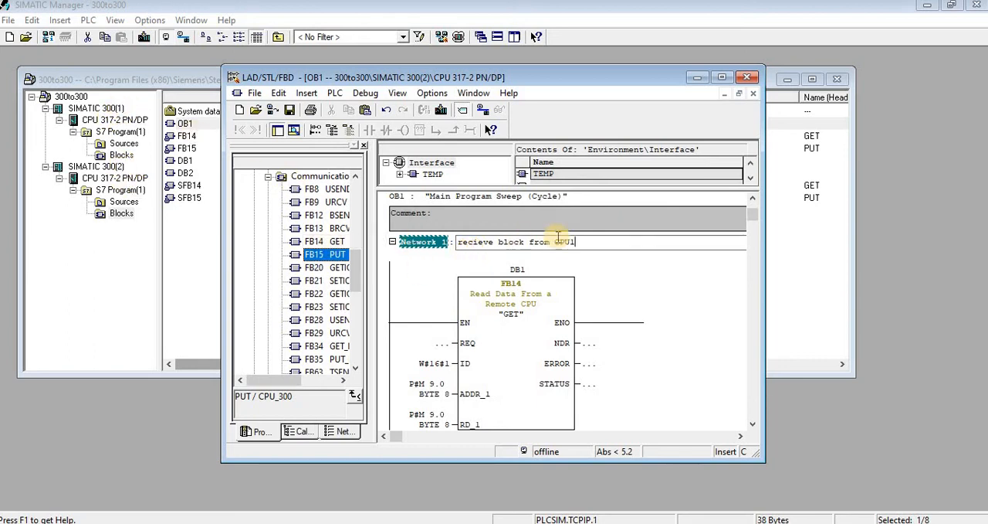
pyautogui.moveTo(577, 242); pyautogui.dragTo(343, 241)
pyautogui.hotkey('ctrl', 'c')
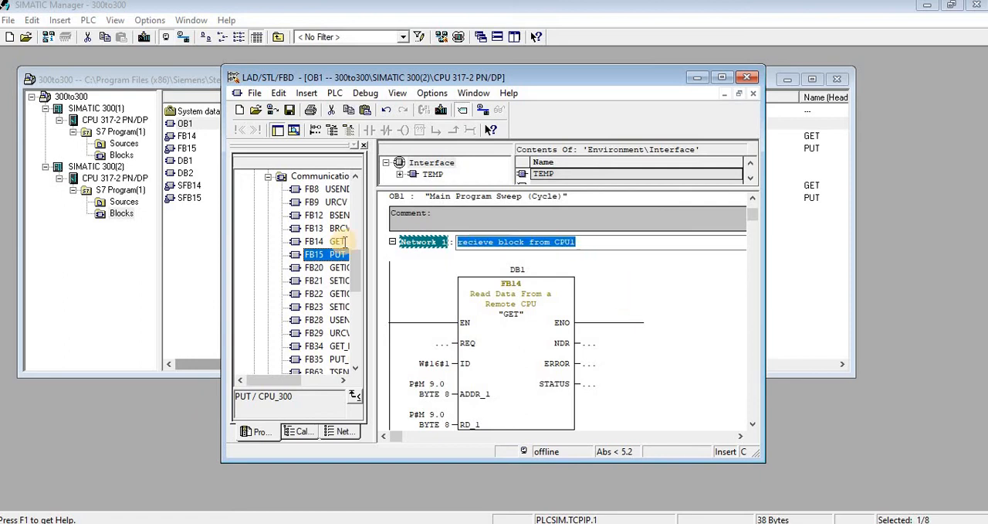
# - Paste the copied title into network 2 and change it to "SEND block from CPU1"
pyautogui.scroll(-4, 467, 345)
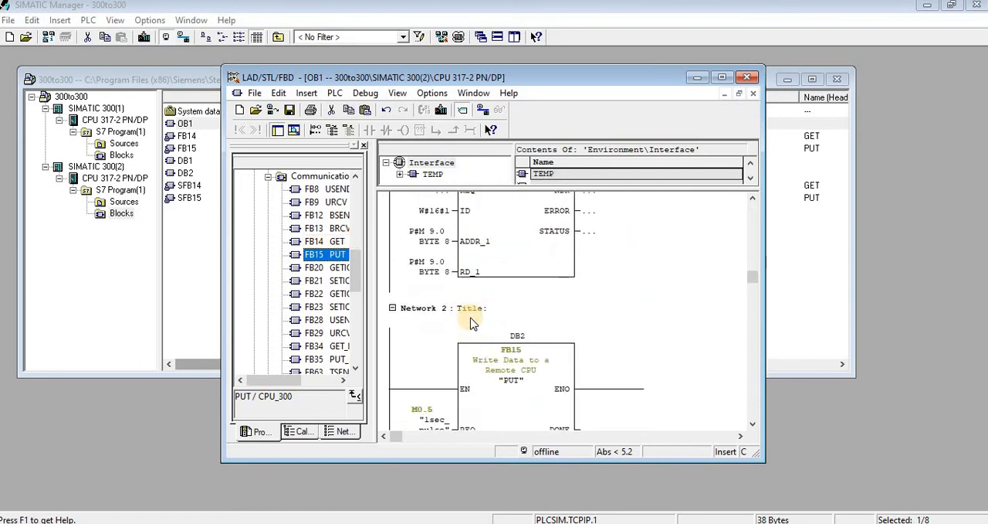
pyautogui.click(507, 312)
pyautogui.hotkey('ctrl', 'v')
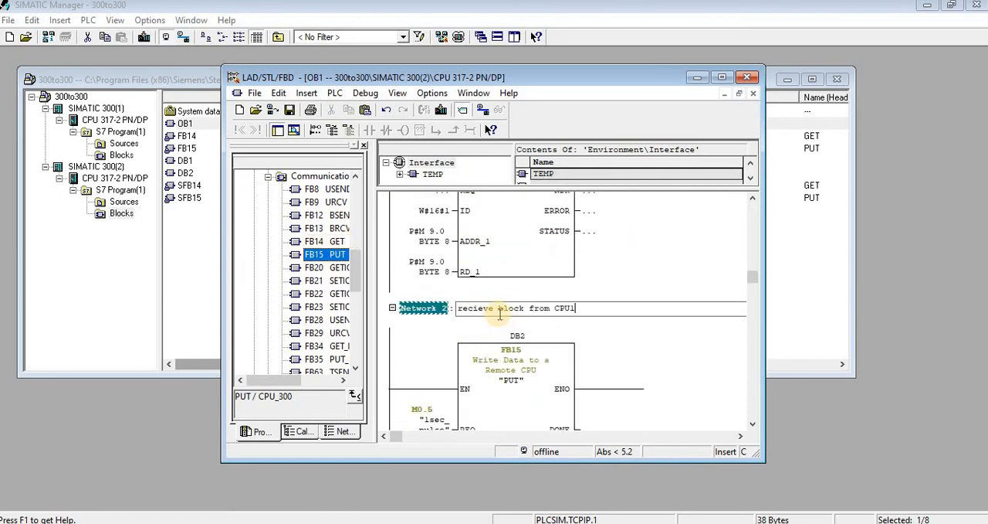
pyautogui.moveTo(494, 310); pyautogui.dragTo(418, 311)
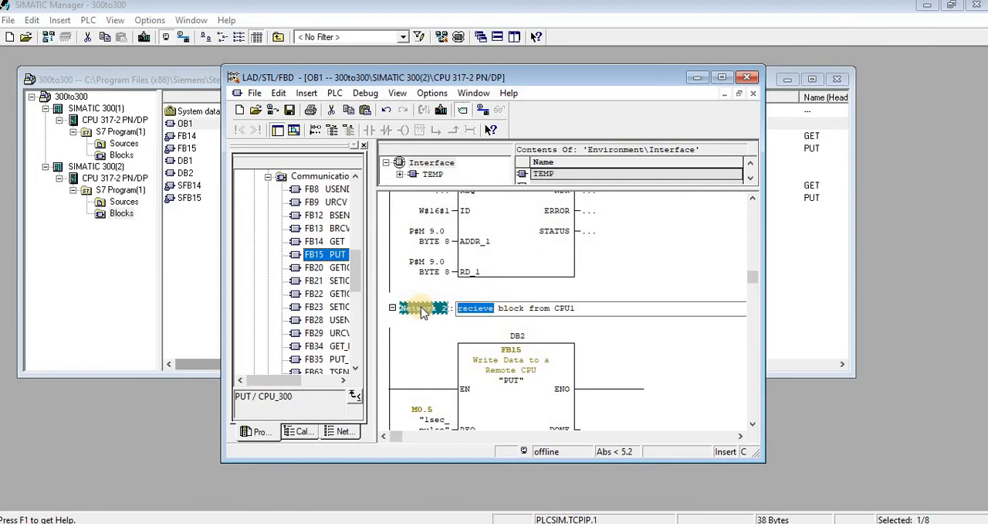
pyautogui.write('SEND')
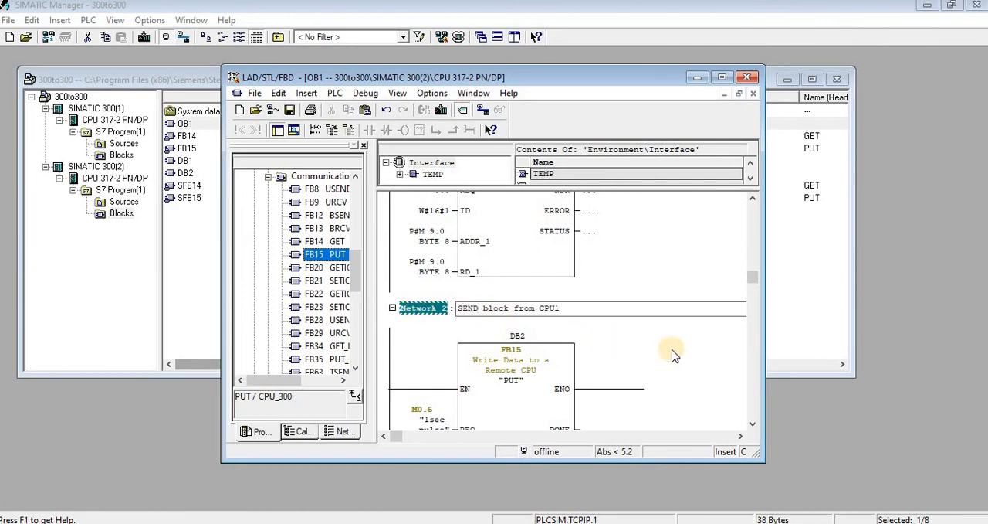
pyautogui.click(672, 351)
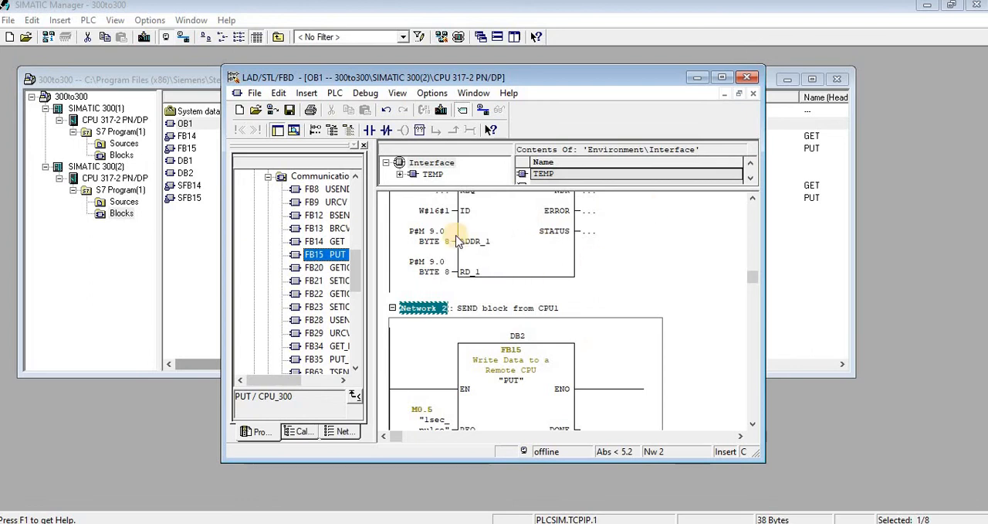
# - Save and close OB1 of SIMATIC 300(2), and open OB1 of SIMATIC 300(1)
pyautogui.click(289, 109)
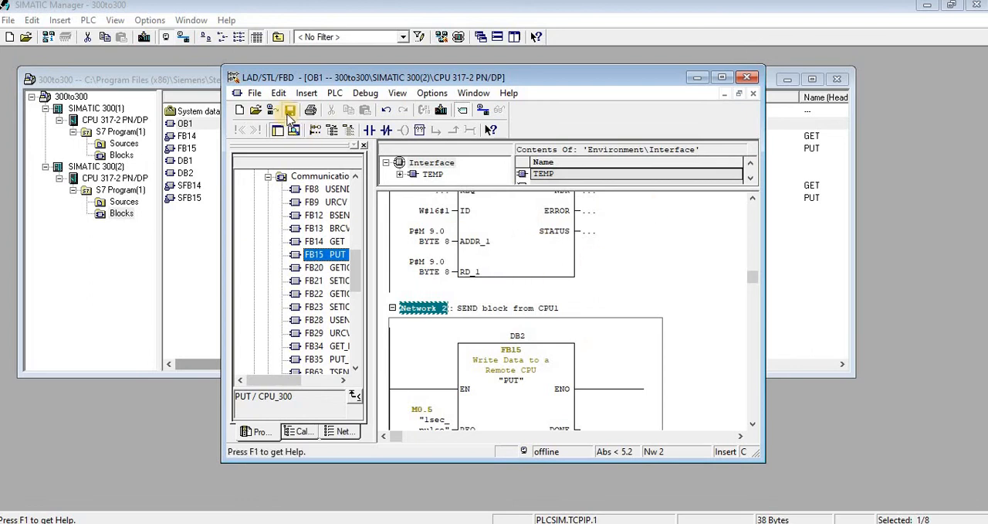
pyautogui.click(746, 77)
pyautogui.click(121, 155)
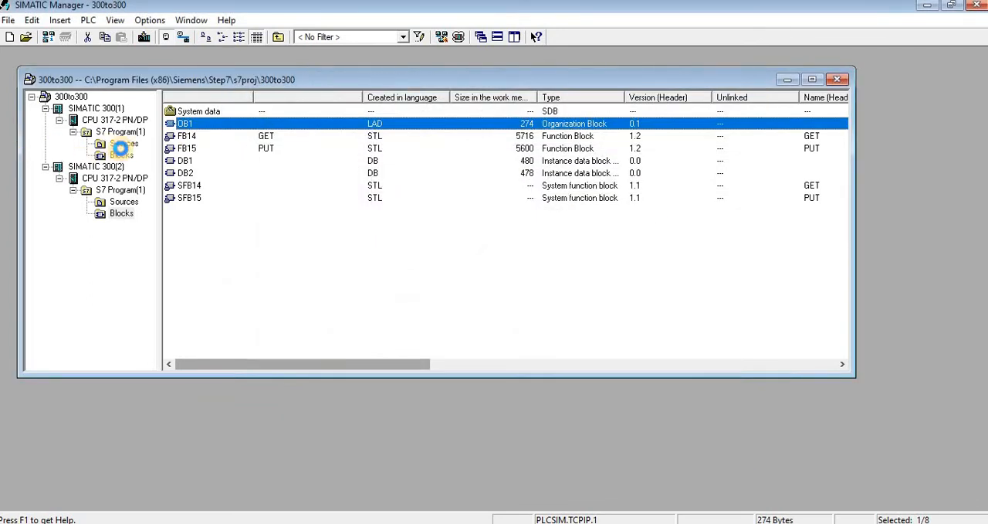
pyautogui.click(183, 126)
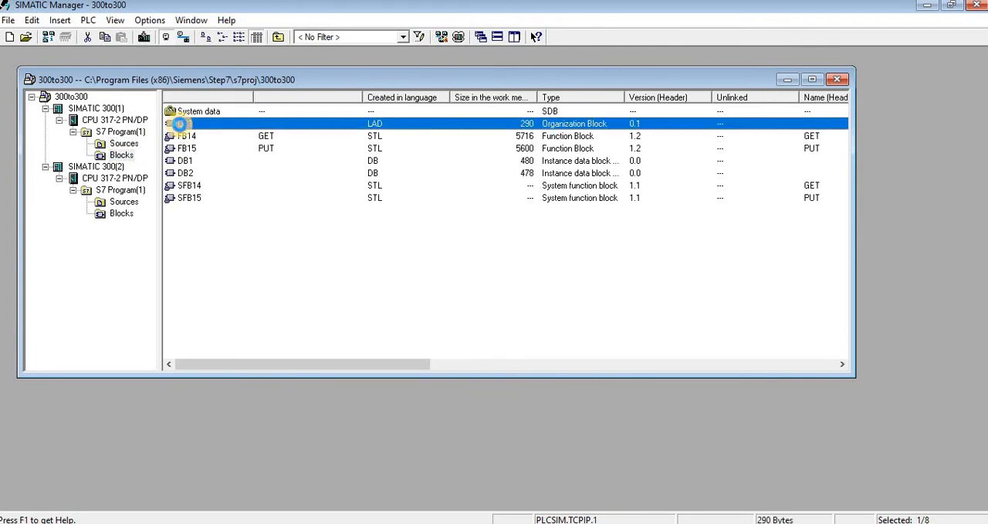
pyautogui.doubleClick(180, 123)
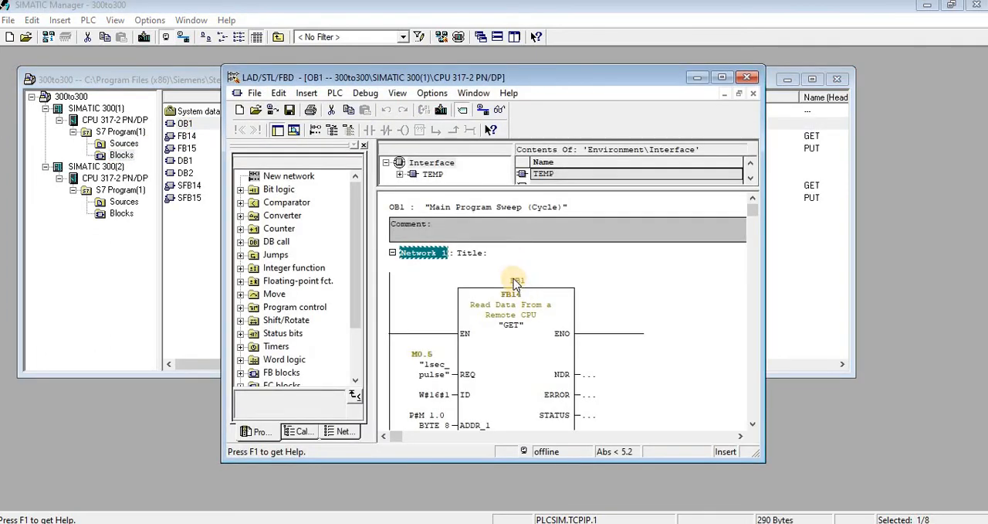
# - Paste the copied title into network 1 and change it to "recieve block from CPU2"
pyautogui.click(477, 252)
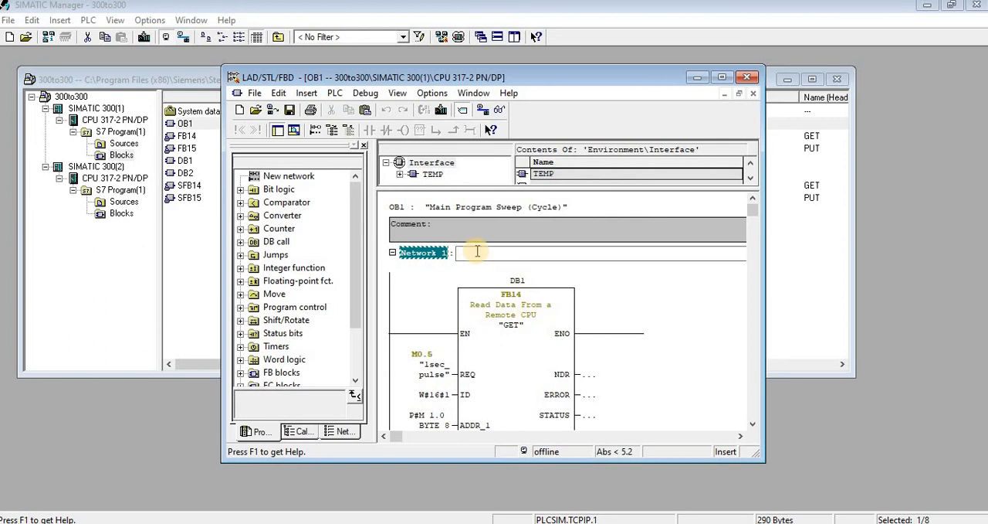
pyautogui.write('recieve block from CPU1')
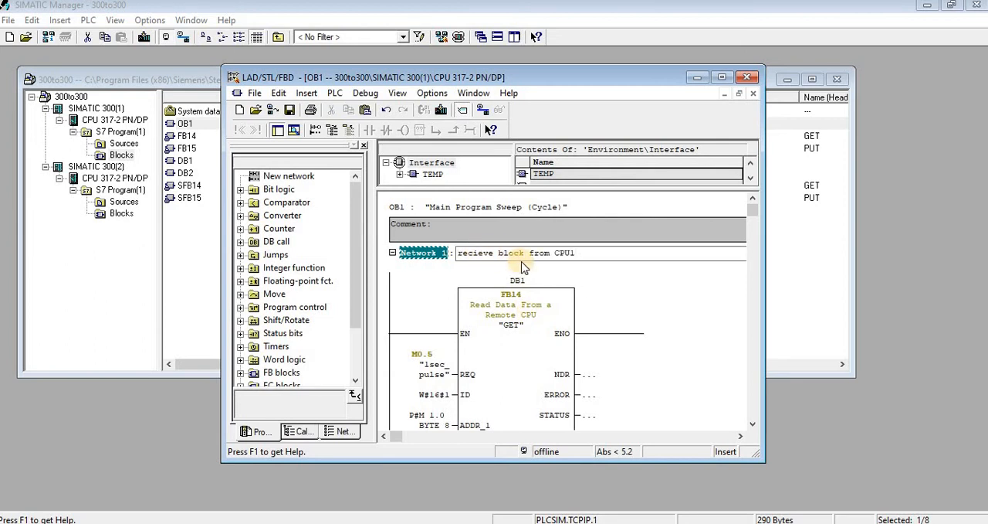
pyautogui.scroll(-3, 521, 261)
pyautogui.scroll(2, 589, 242)
pyautogui.click(587, 224)
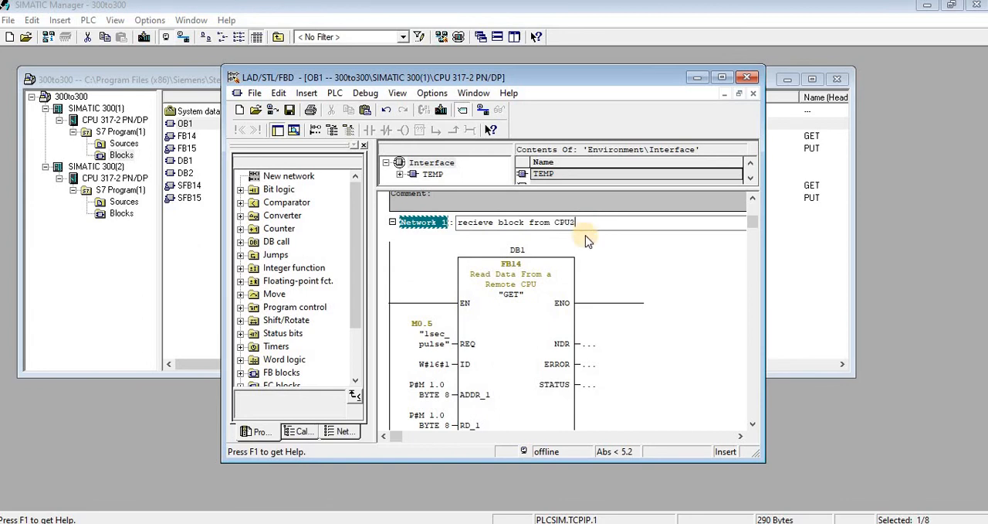
pyautogui.click(590, 256)
# - Paste the copied title into network 2 and change it to "SEND block from CPU2"
pyautogui.scroll(-3, 590, 256)
pyautogui.scroll(-2, 590, 256)
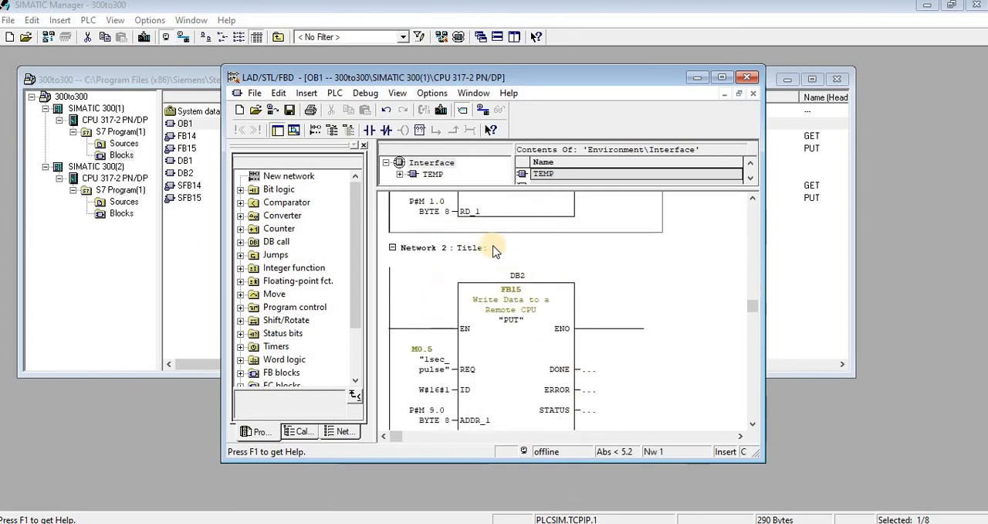
pyautogui.click(488, 245)
pyautogui.hotkey('ctrl', 'v')
pyautogui.doubleClick(476, 247)
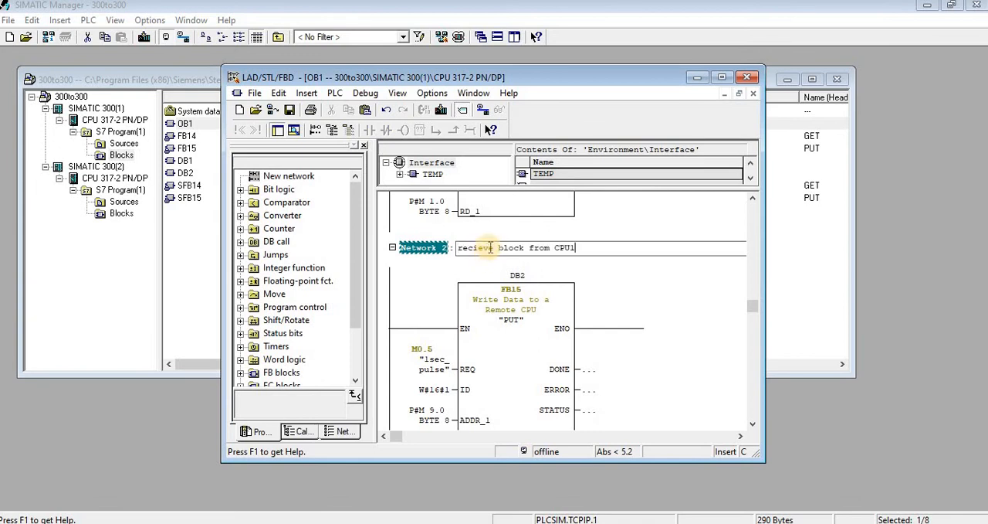
pyautogui.write('SEND')
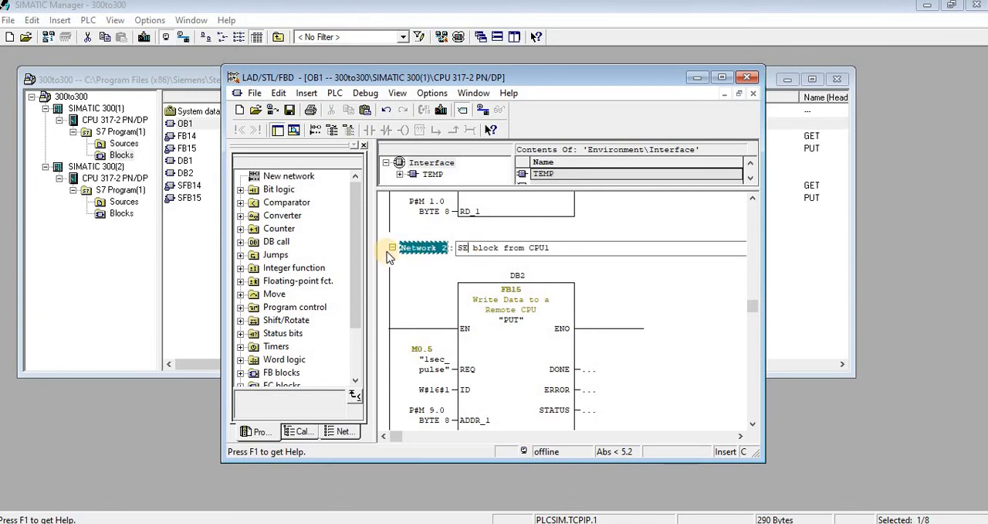
pyautogui.click(583, 247)
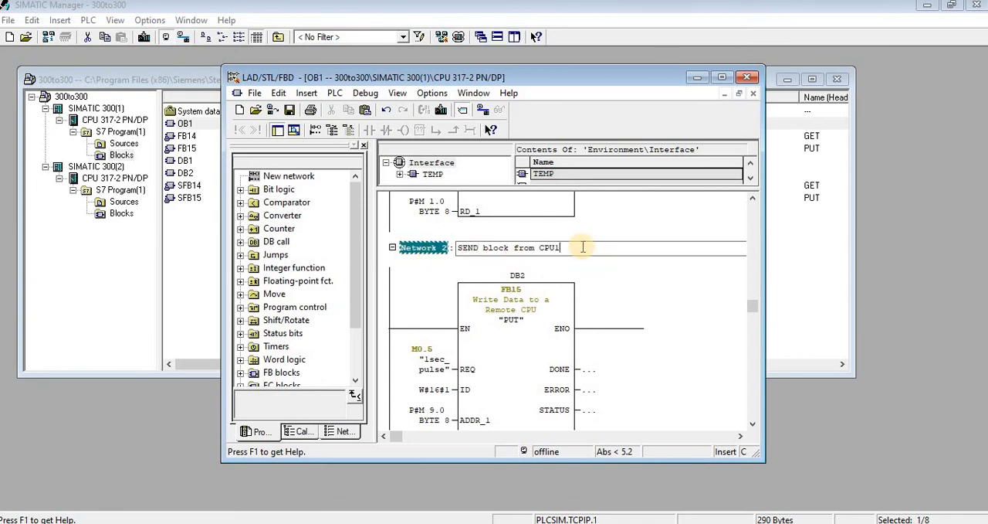
pyautogui.write('2')
pyautogui.click(625, 294)
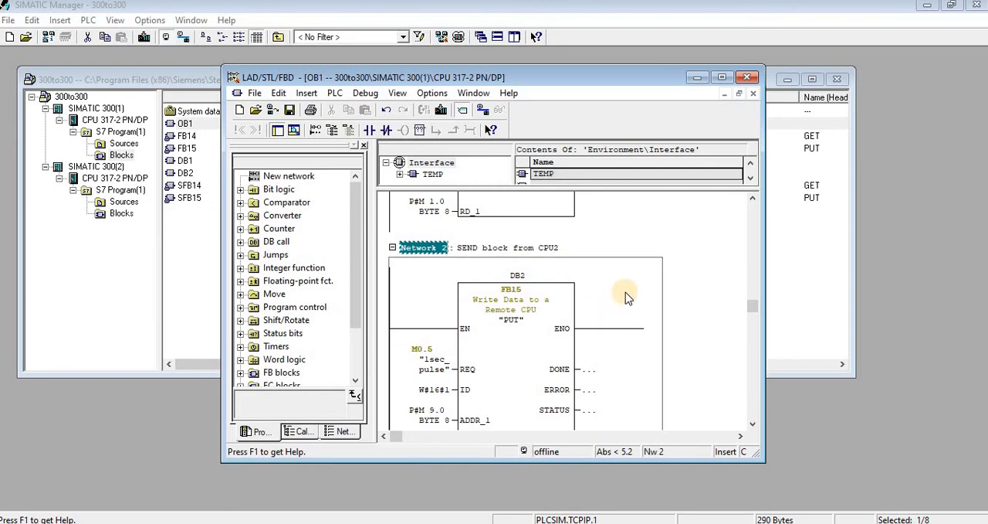
# - Change the network 2 title in OB1 of SIMATIC 300(1) to "SEND block TO CPU2"
pyautogui.scroll(1, 625, 292)
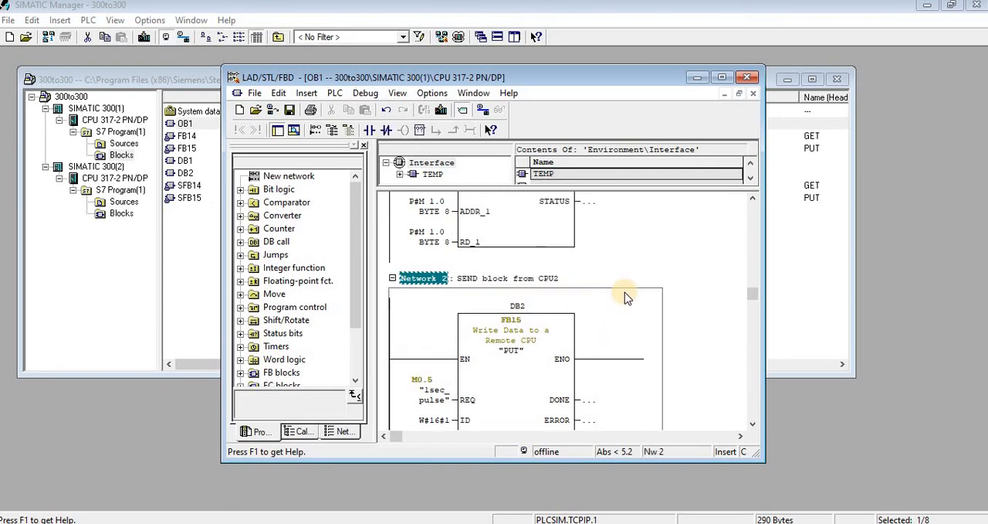
pyautogui.click(534, 279)
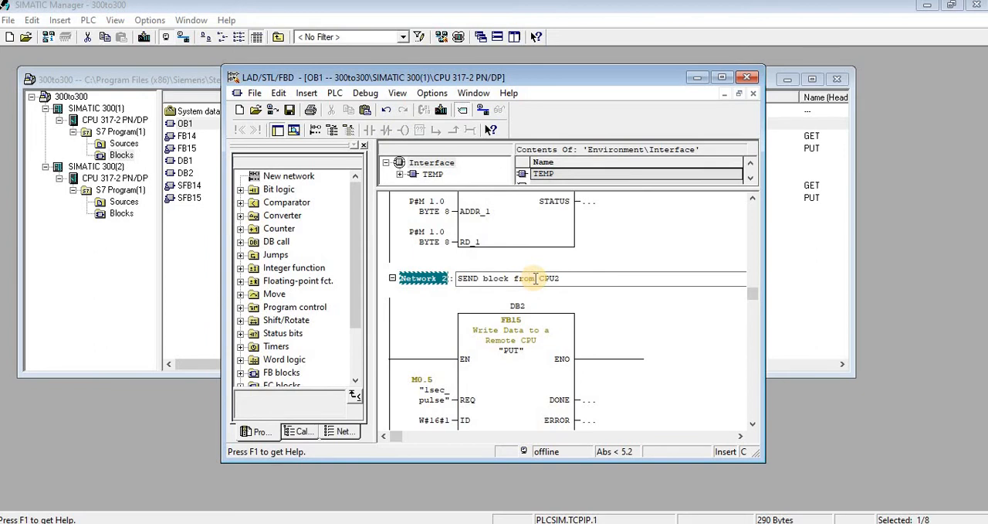
pyautogui.moveTo(536, 279); pyautogui.dragTo(514, 285)
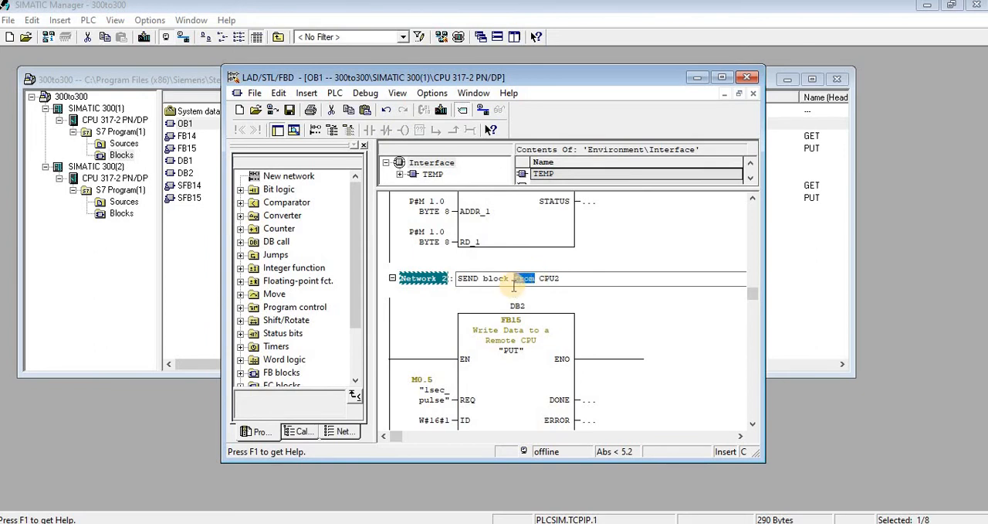
pyautogui.write('TO')
pyautogui.click(710, 317)
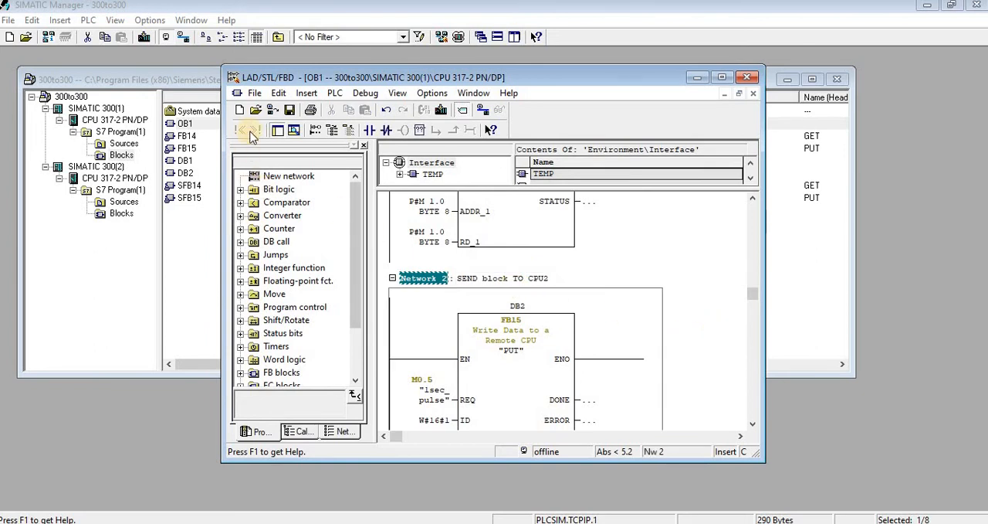
# - Save and close OB1 of SIMATIC 300(1)
pyautogui.click(289, 111)
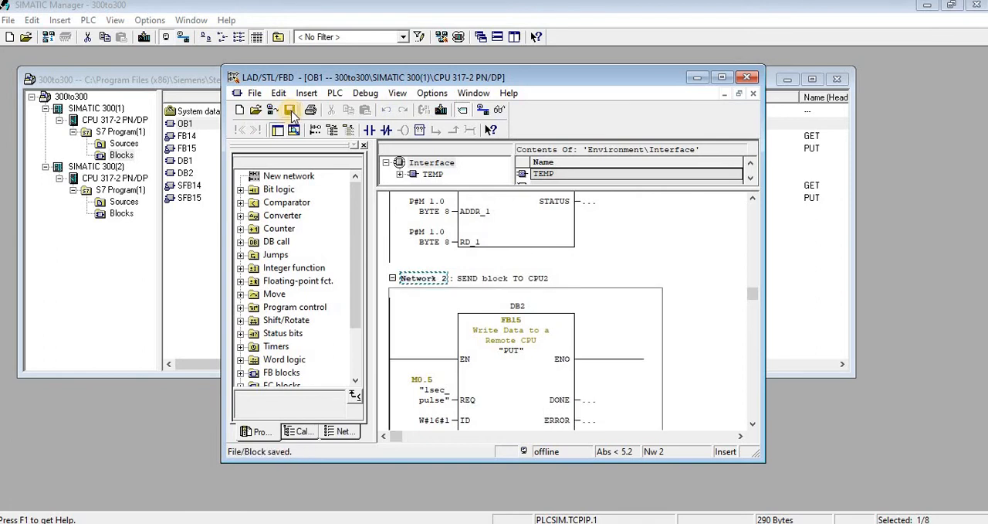
pyautogui.scroll(-4, 647, 286)
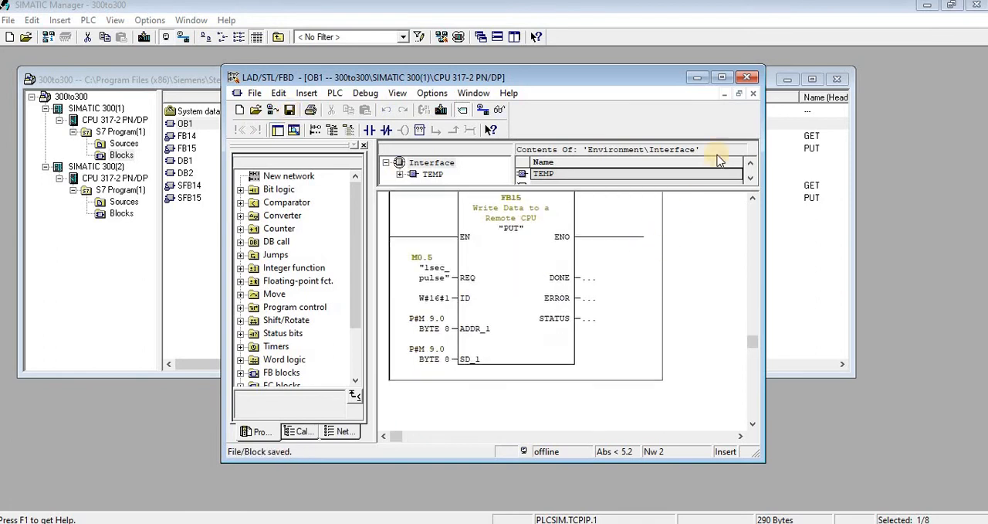
pyautogui.click(753, 76)
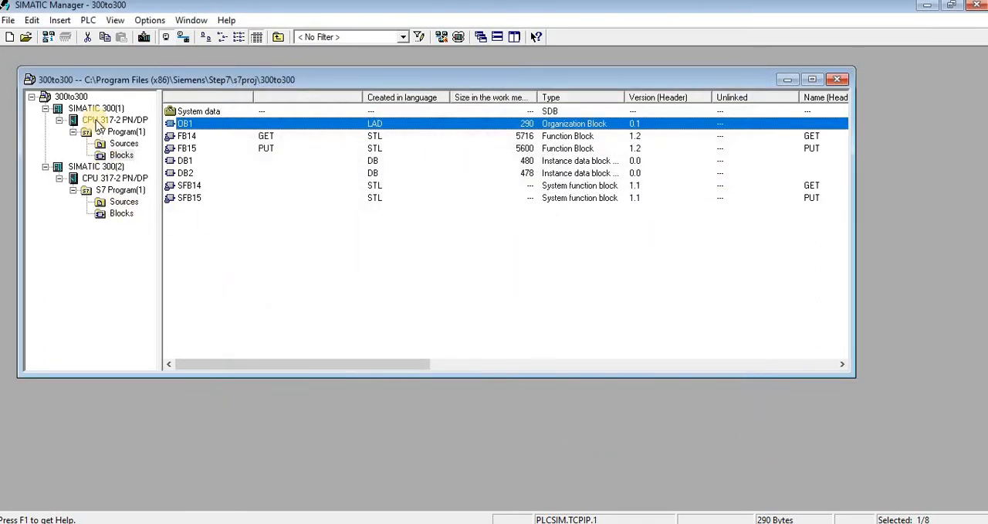
# - Select the SIMATIC 300(1) station and start the S7-PLCSIM simulator
pyautogui.click(97, 110)
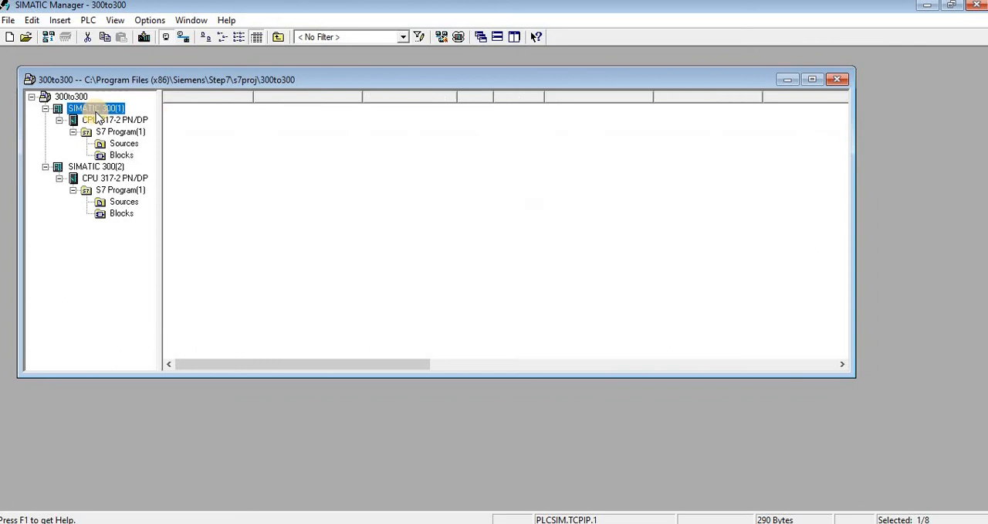
pyautogui.click(460, 37)
pyautogui.click(574, 216)
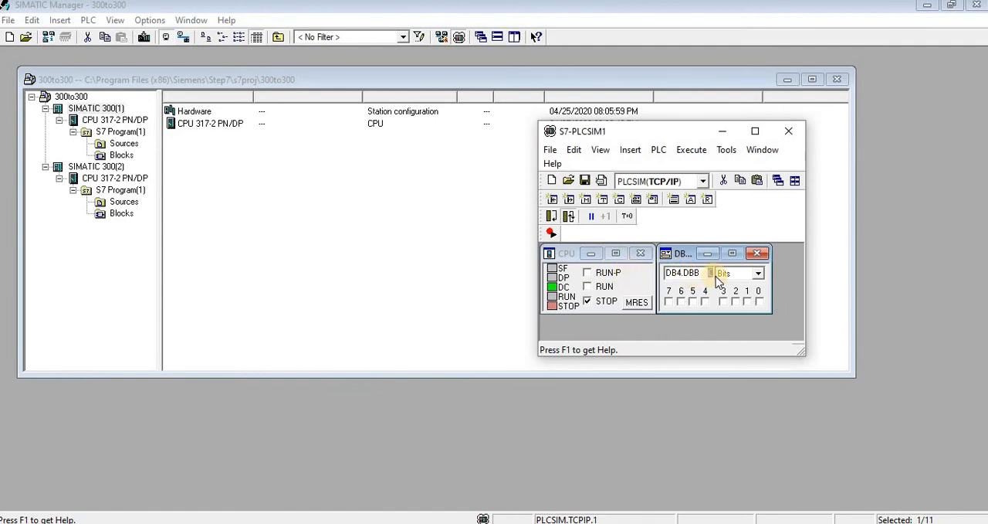
# - Replace the DB4.DBB 0 view in S7-PLCSIM1 with a bit memory view of MB 1
pyautogui.moveTo(699, 276); pyautogui.dragTo(583, 273)
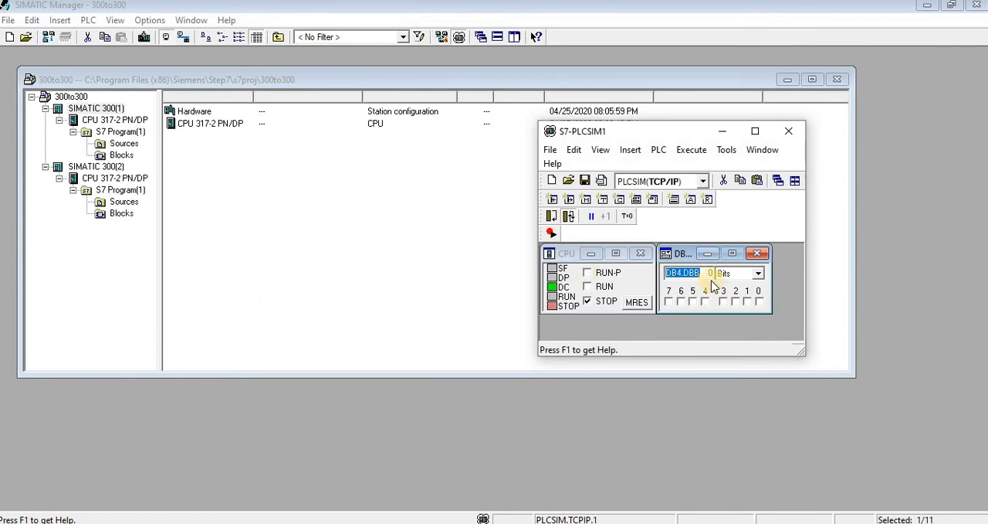
pyautogui.click(757, 253)
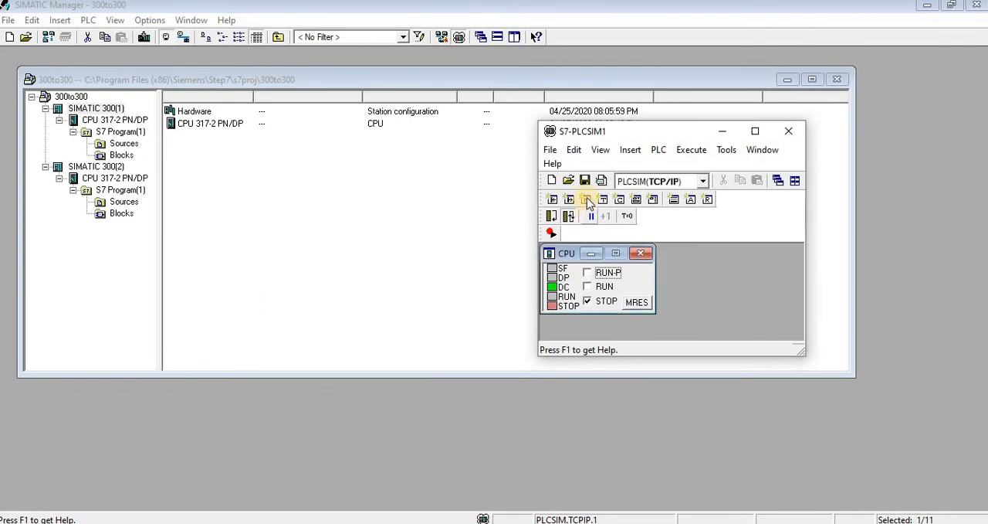
pyautogui.click(587, 200)
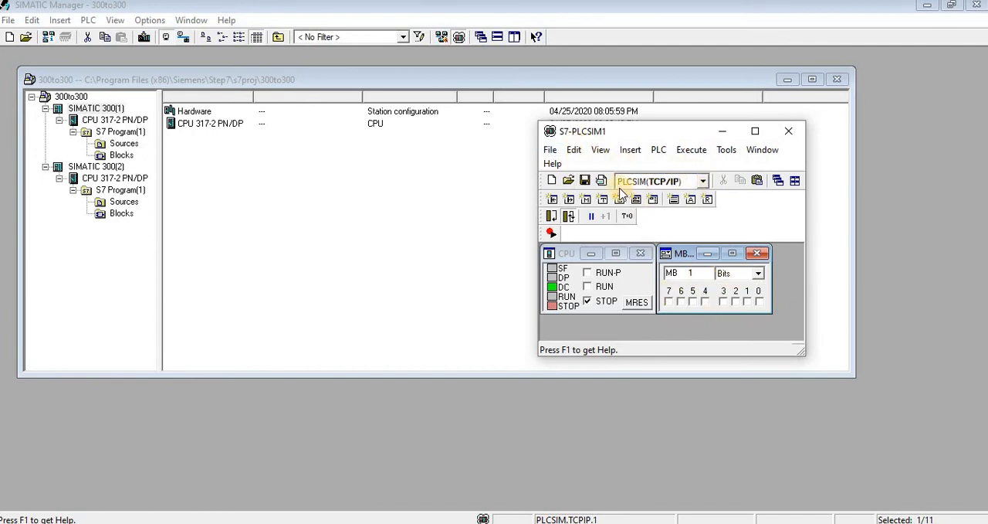
pyautogui.click(756, 131)
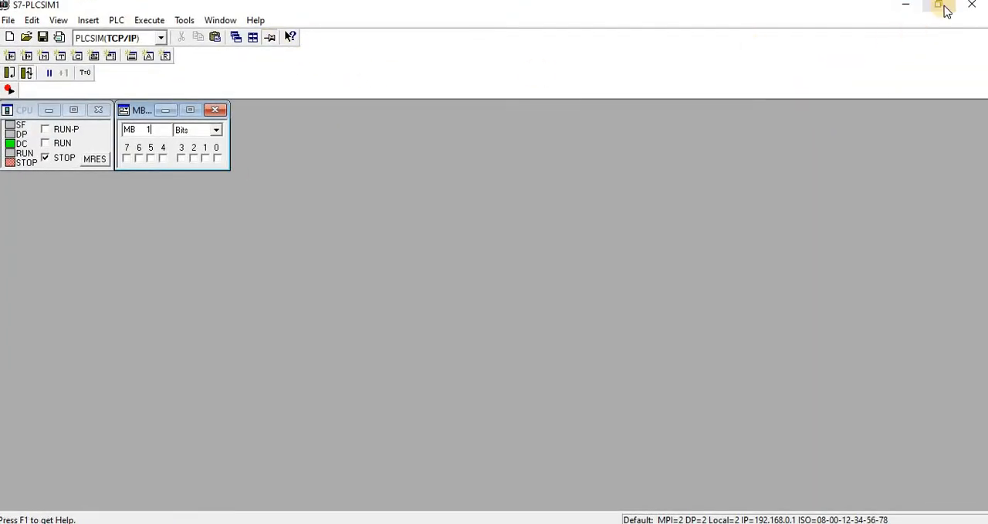
pyautogui.click(945, 8)
# - Set the S7-PLCSIM1 CPU to RUN-P, download the SIMATIC 300(1) station to it and restart the CPU
pyautogui.click(603, 274)
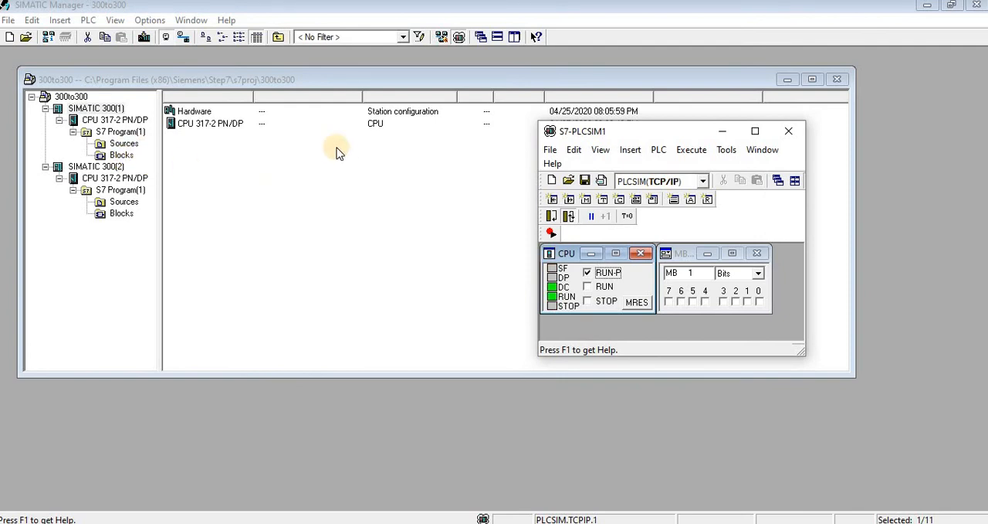
pyautogui.click(145, 36)
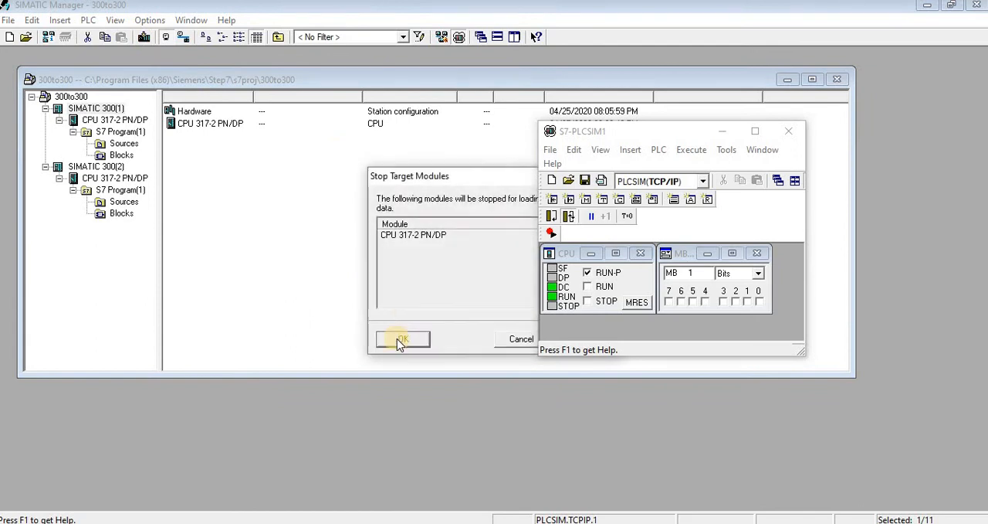
pyautogui.click(397, 338)
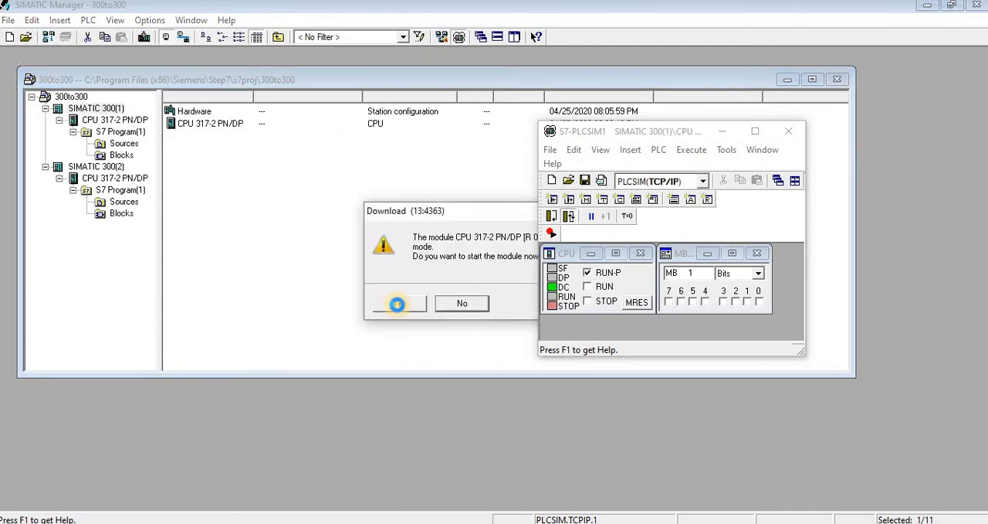
pyautogui.click(398, 305)
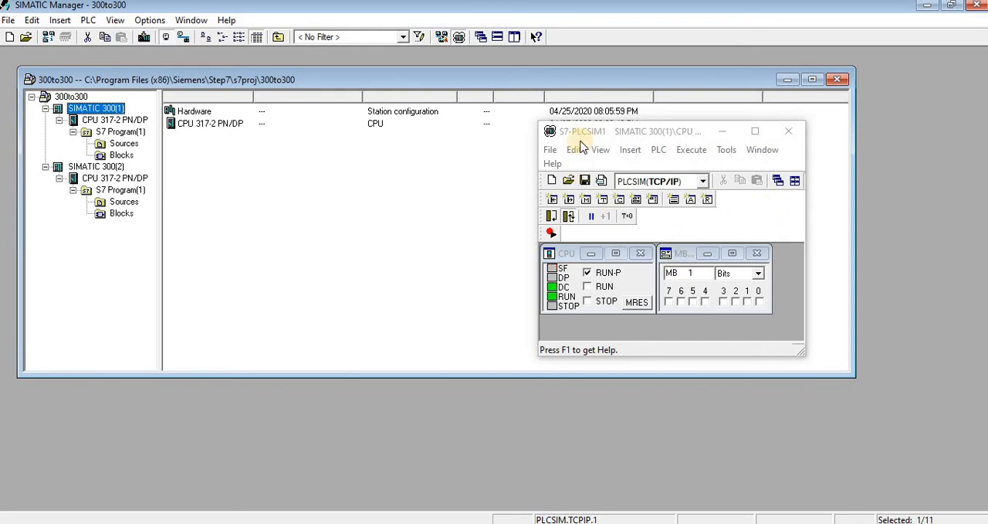
# - Open a second simulator instance, S7-PLCSIM2, and arrange both simulator windows one above the other beside the project window
pyautogui.click(552, 150)
pyautogui.click(565, 167)
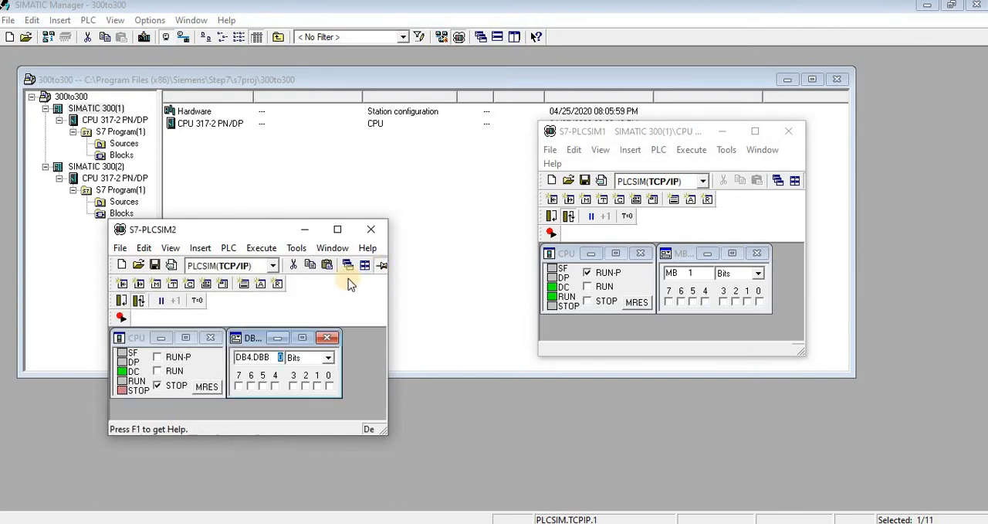
pyautogui.moveTo(267, 229); pyautogui.dragTo(489, 317)
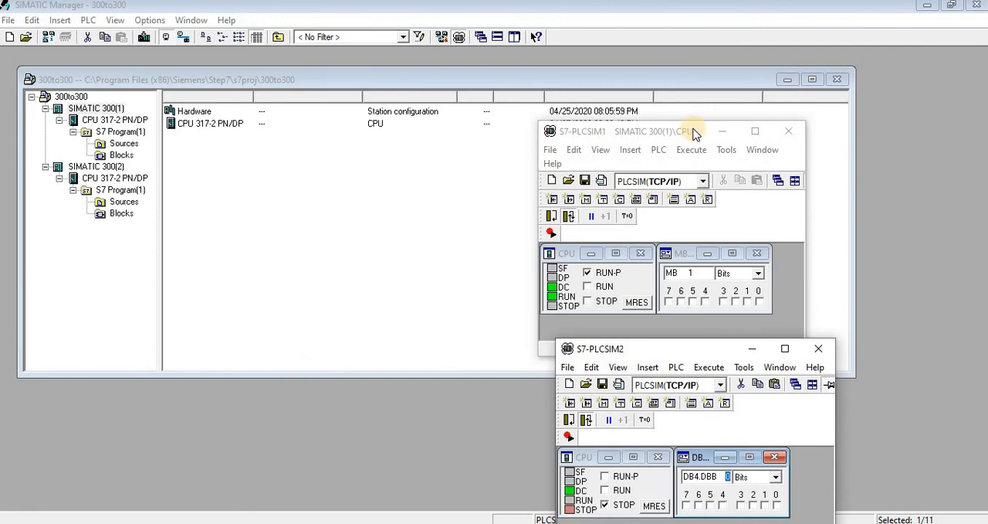
pyautogui.moveTo(699, 131); pyautogui.dragTo(856, 14)
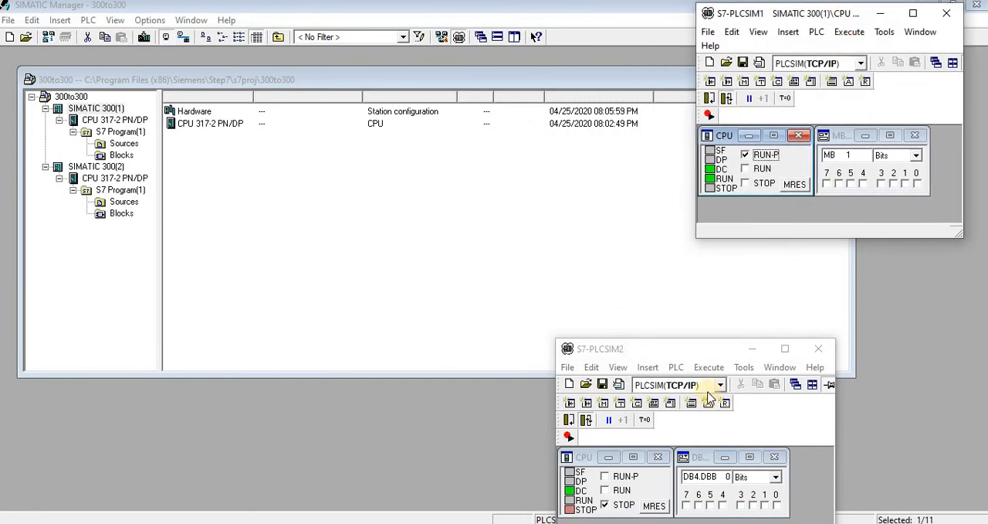
pyautogui.moveTo(688, 351); pyautogui.dragTo(808, 260)
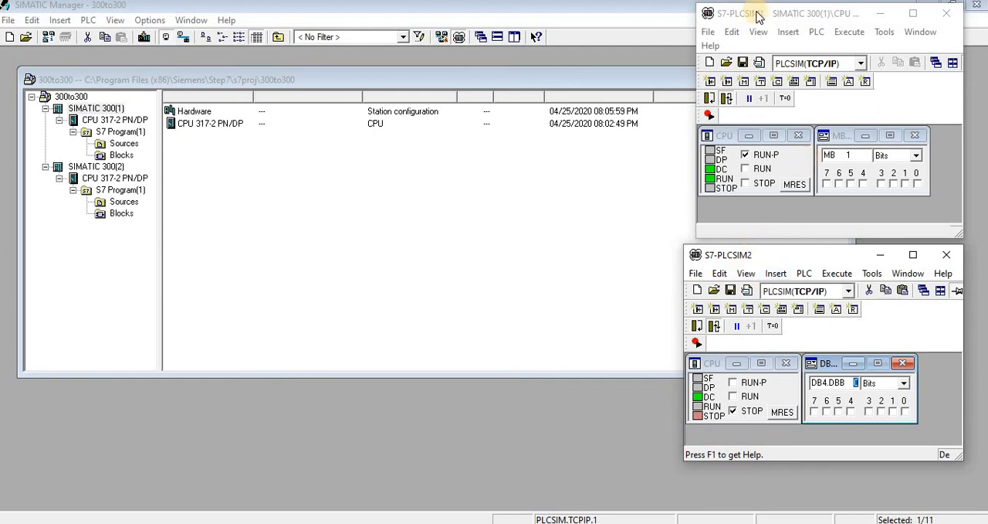
# - Try to download the SIMATIC 300(2) station to S7-PLCSIM2 in RUN-P mode and restart its CPU
pyautogui.click(734, 384)
pyautogui.click(99, 166)
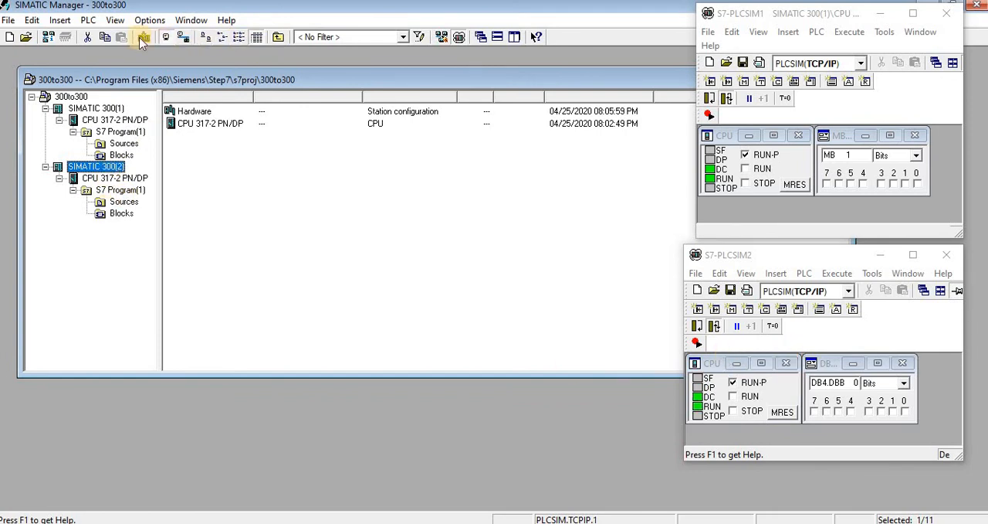
pyautogui.click(144, 37)
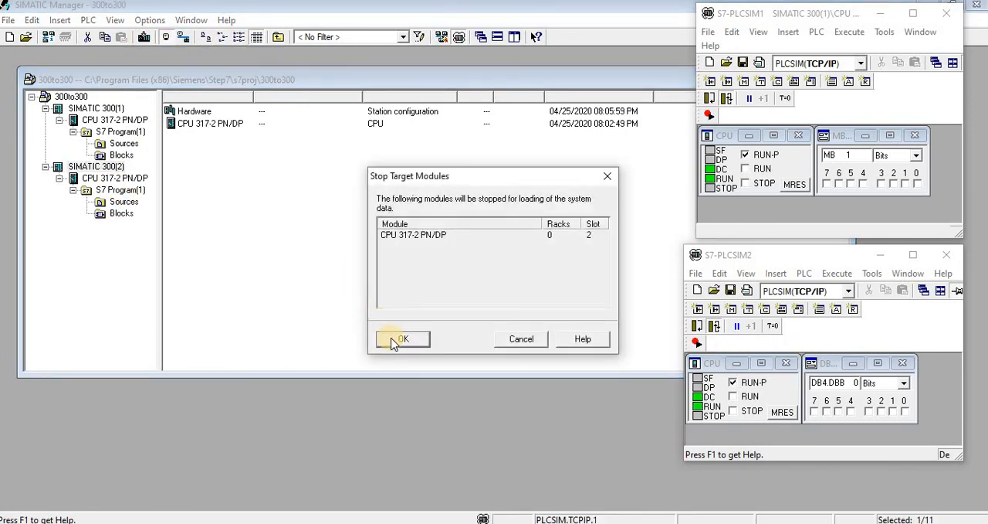
pyautogui.click(398, 339)
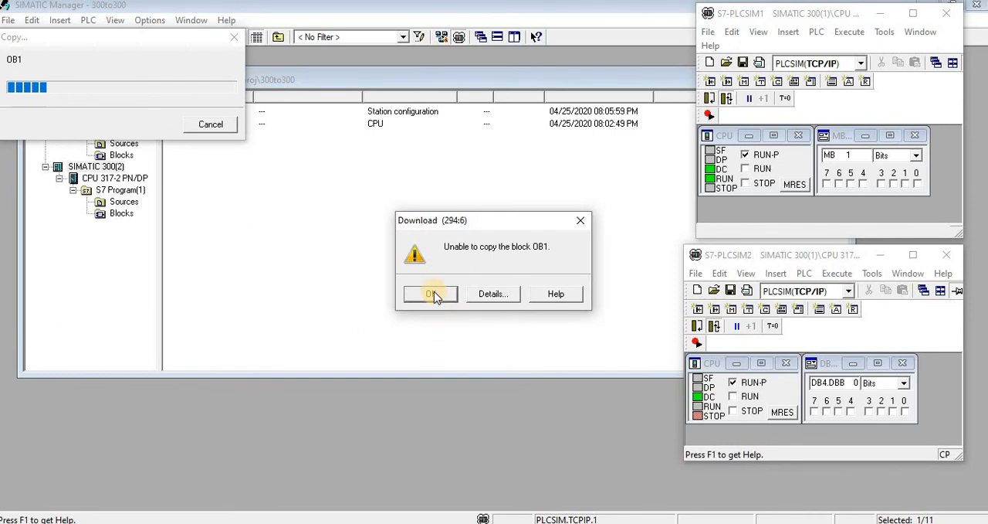
pyautogui.click(434, 293)
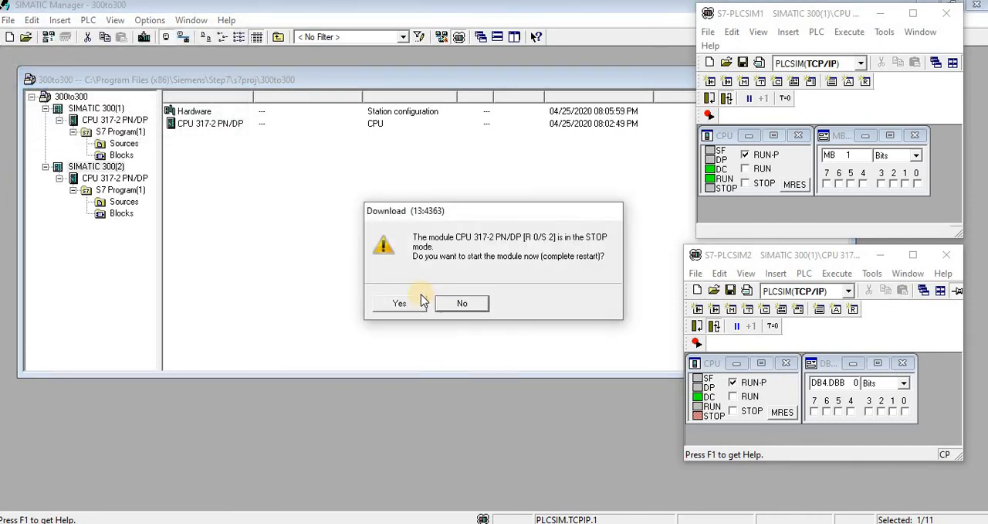
pyautogui.click(400, 302)
pyautogui.click(401, 301)
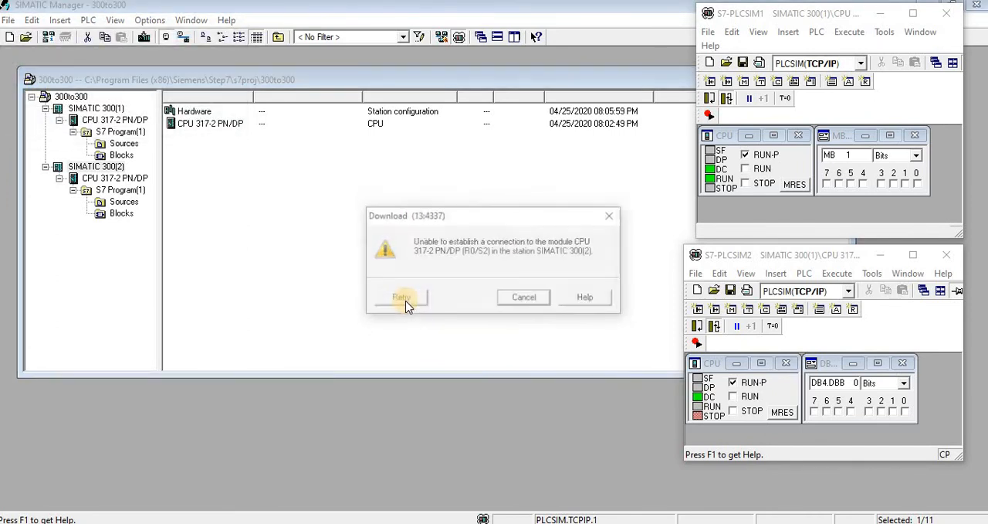
pyautogui.click(402, 300)
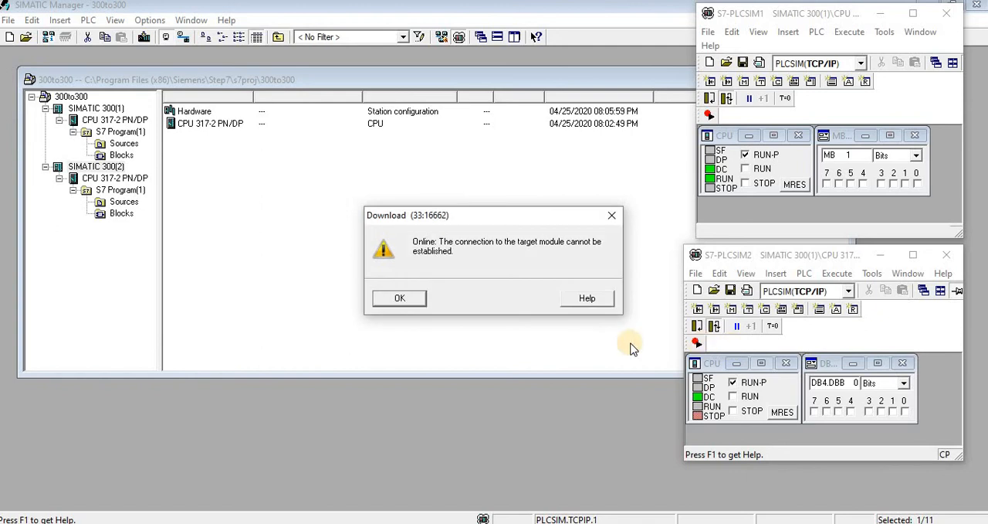
pyautogui.click(399, 299)
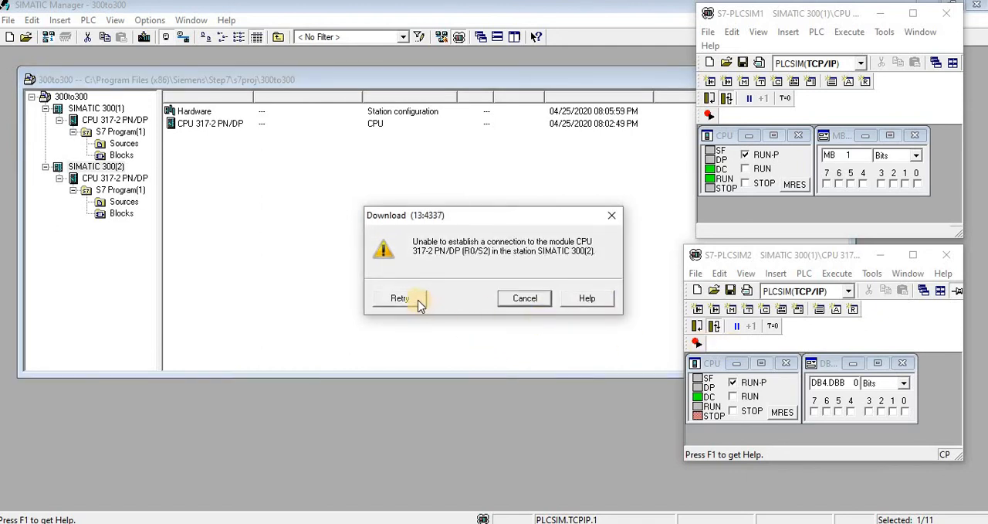
pyautogui.click(540, 299)
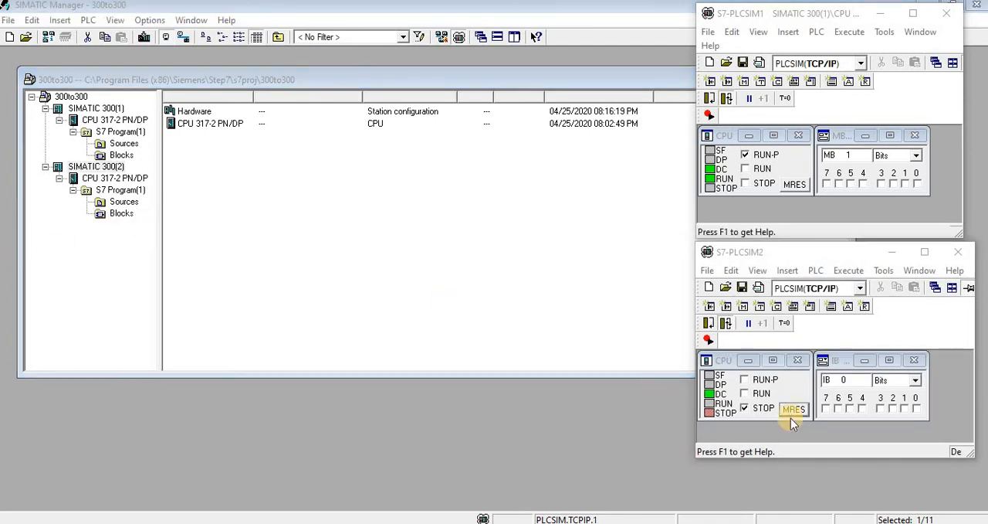
# - Set the S7-PLCSIM2 CPU to RUN-P and choose PLCSIM(TCP/IP) as its interface
pyautogui.click(761, 379)
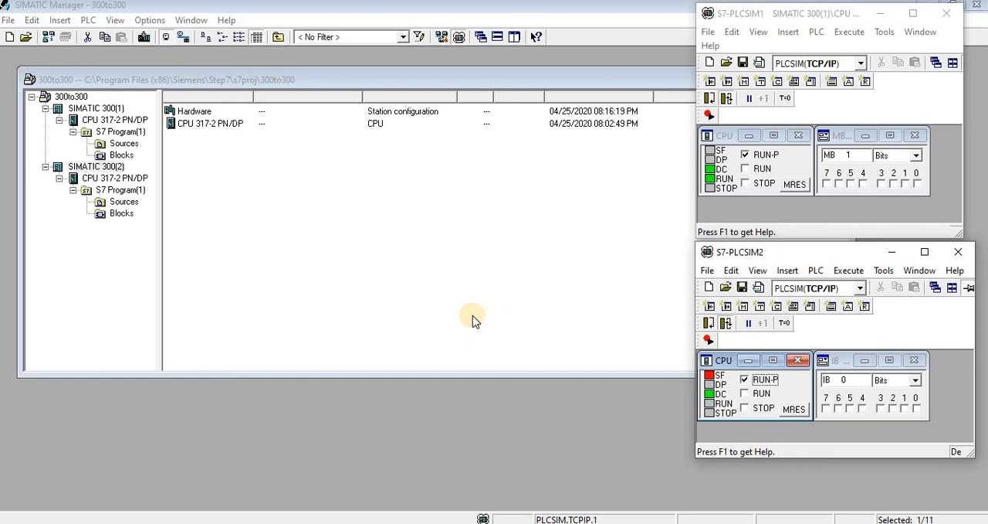
pyautogui.click(860, 288)
pyautogui.click(827, 325)
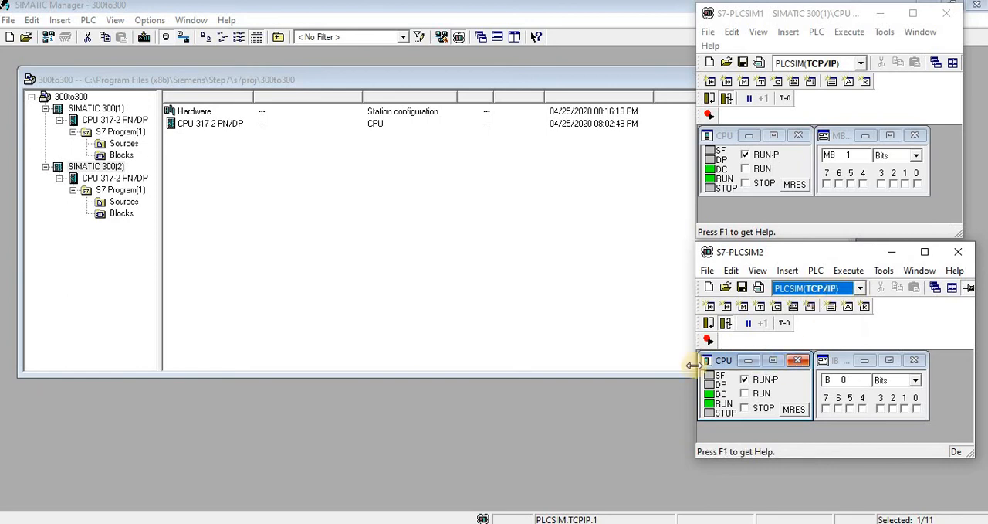
# - Download the SIMATIC 300(2) station to the second simulated CPU and restart the module
pyautogui.click(115, 168)
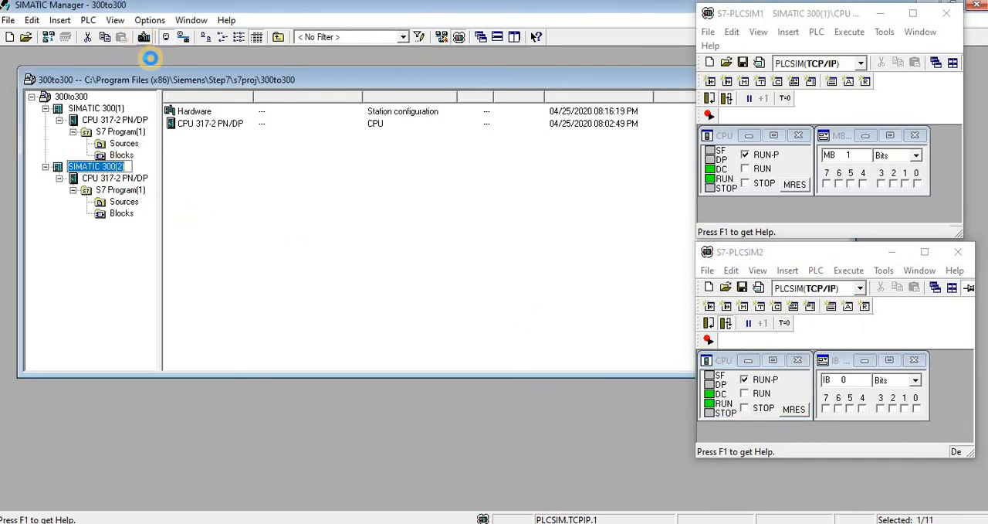
pyautogui.click(144, 36)
pyautogui.click(421, 338)
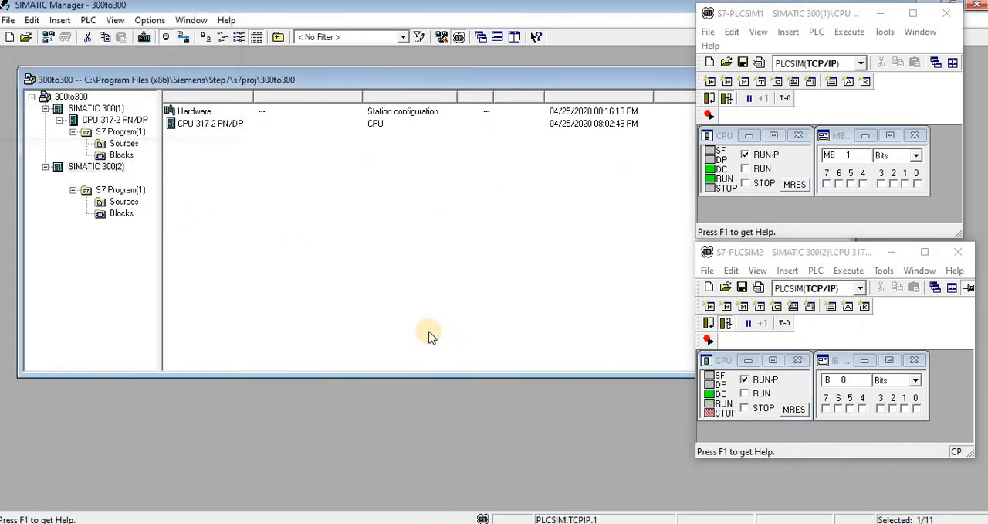
pyautogui.click(410, 307)
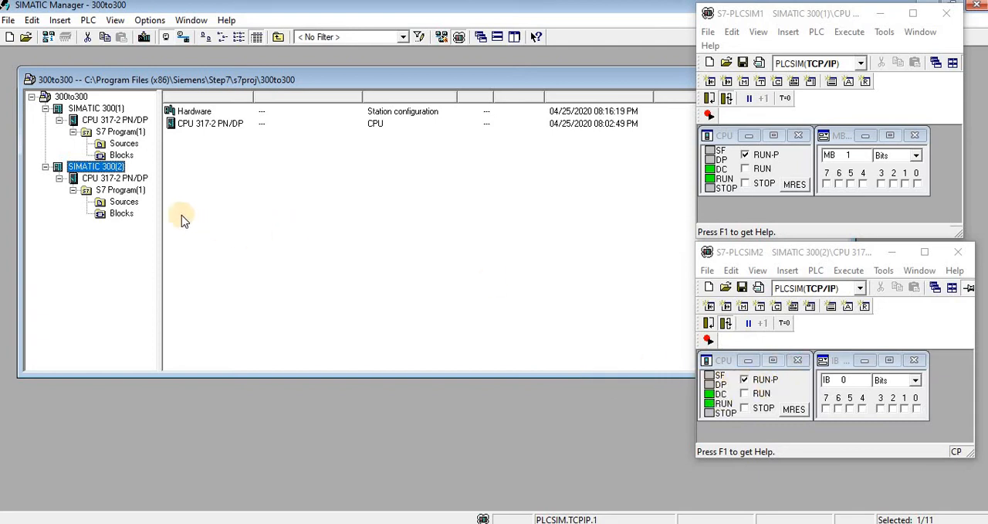
# - Check the hardware configuration of the SIMATIC 300(2) station and close it again
pyautogui.click(176, 113)
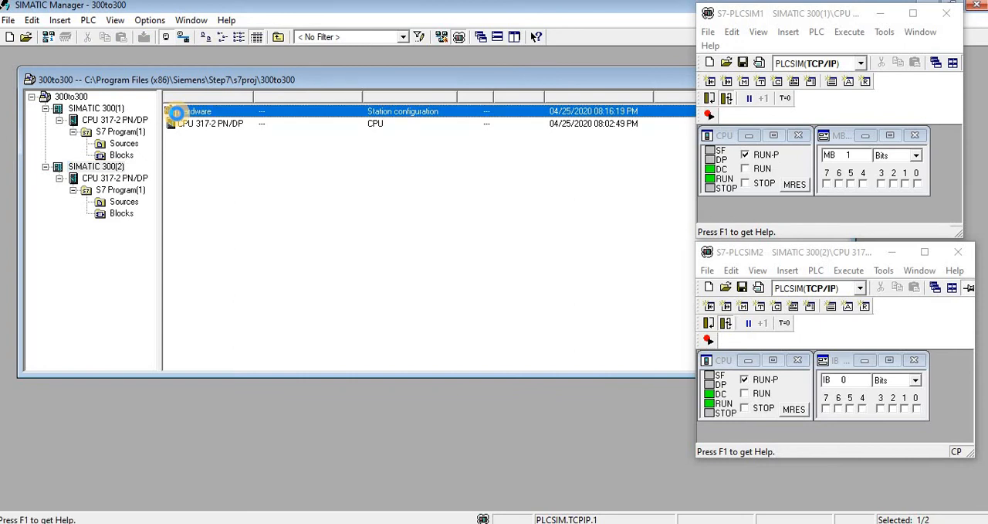
pyautogui.doubleClick(176, 112)
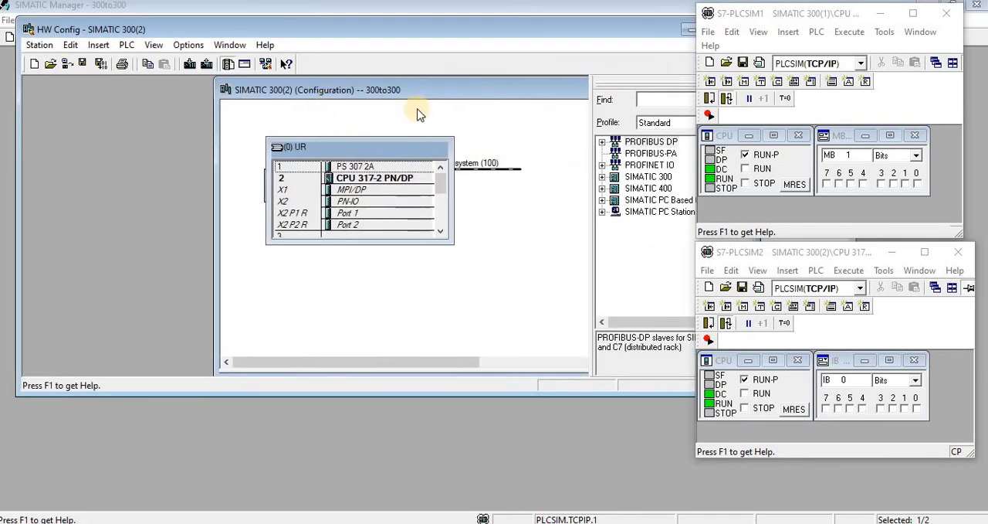
pyautogui.doubleClick(330, 90)
pyautogui.moveTo(544, 33); pyautogui.dragTo(344, 137)
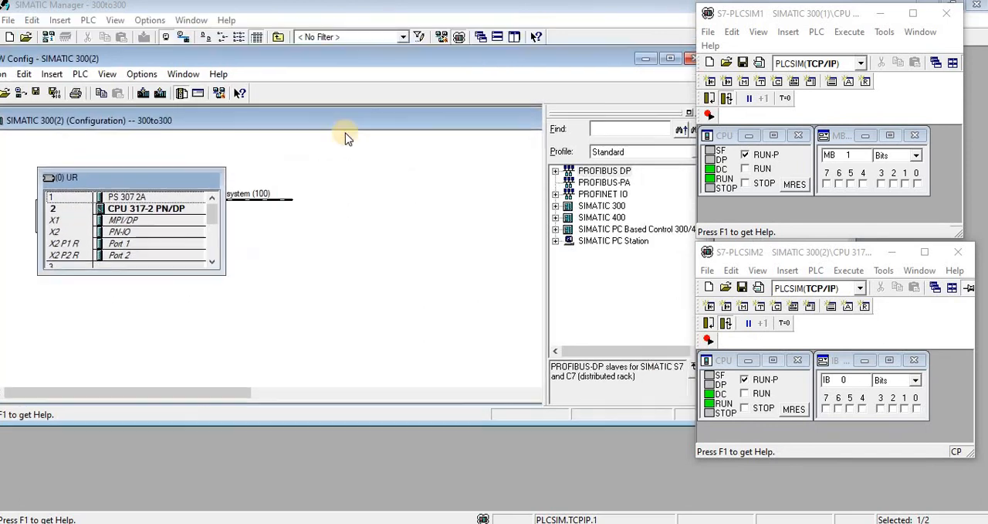
pyautogui.click(539, 133)
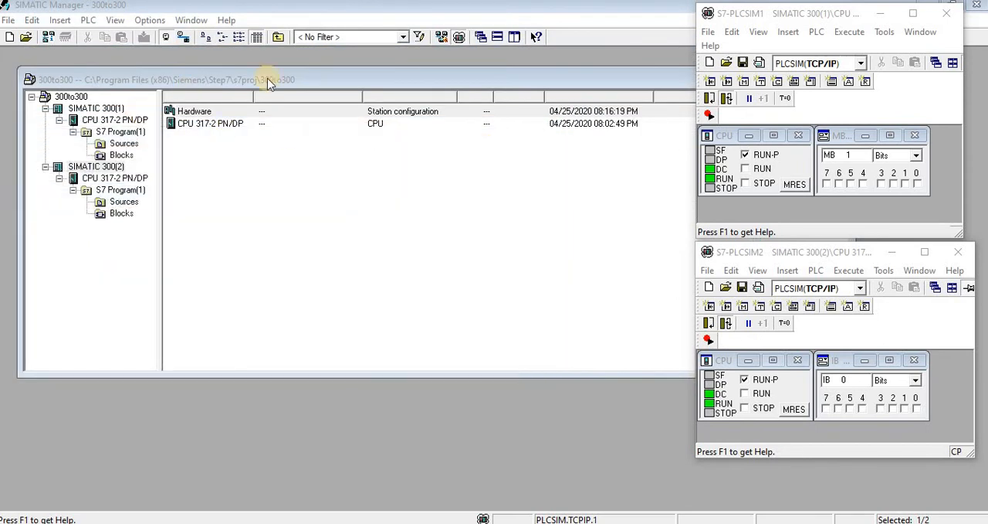
# - Inspect the S7 connection entries of both CPUs in the network configuration and close it
pyautogui.click(441, 36)
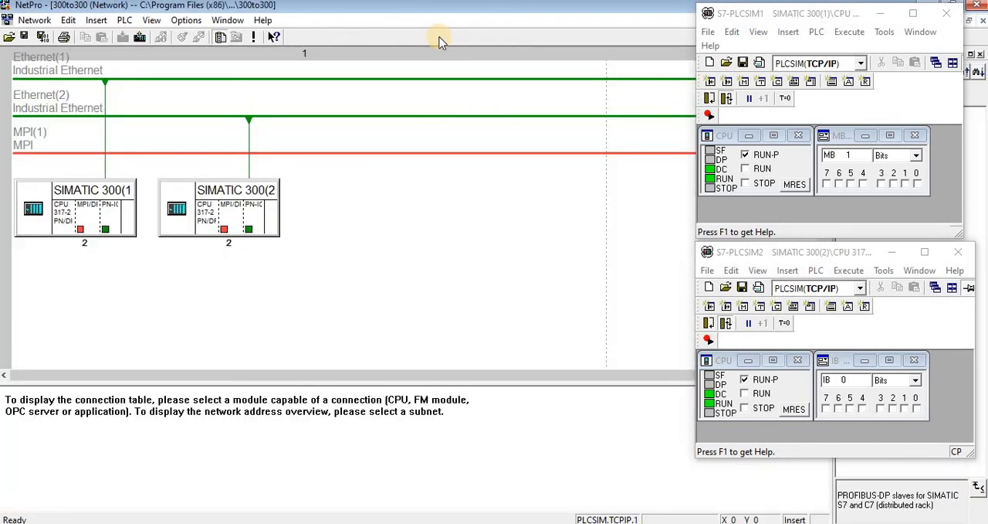
pyautogui.click(207, 216)
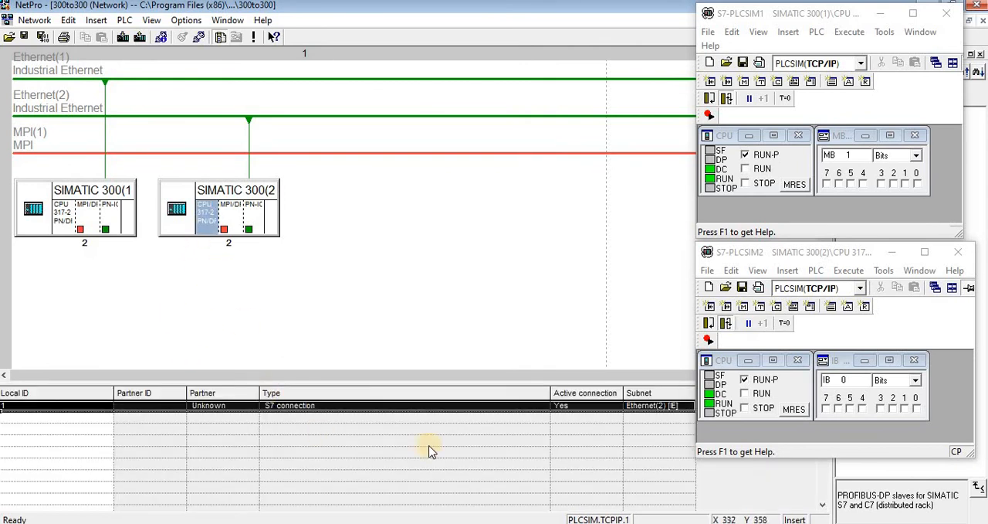
pyautogui.click(61, 215)
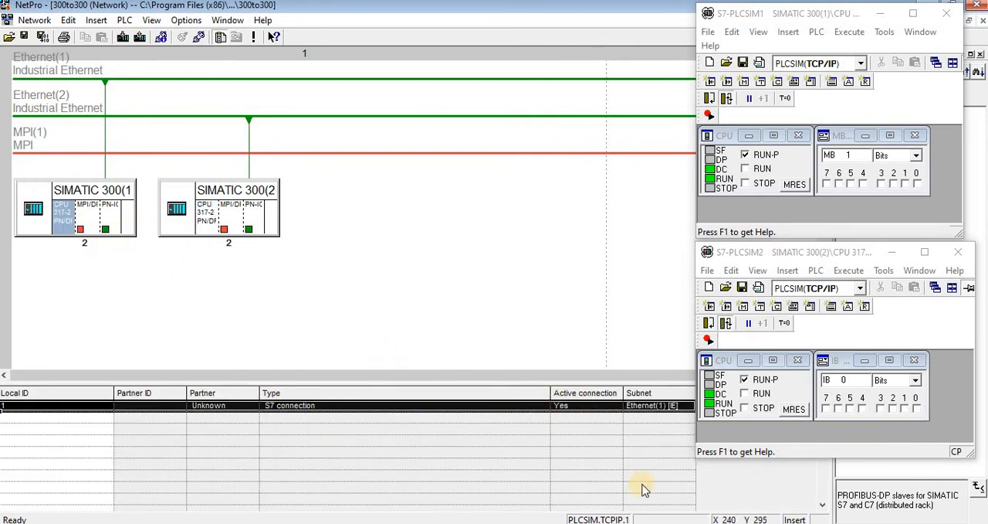
pyautogui.click(978, 5)
# - Download the SIMATIC 300(2) station again, allowing its CPU to be stopped for loading and restarted
pyautogui.click(121, 213)
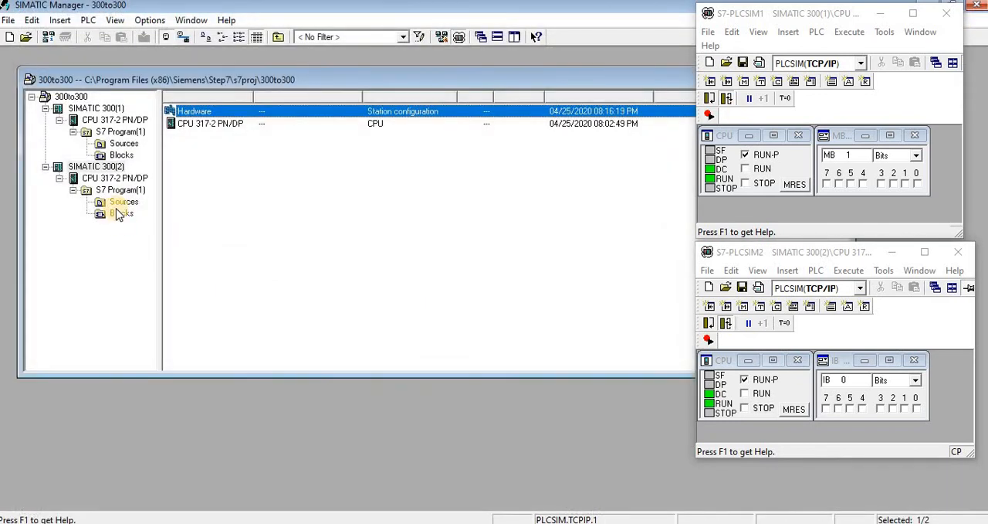
pyautogui.click(91, 166)
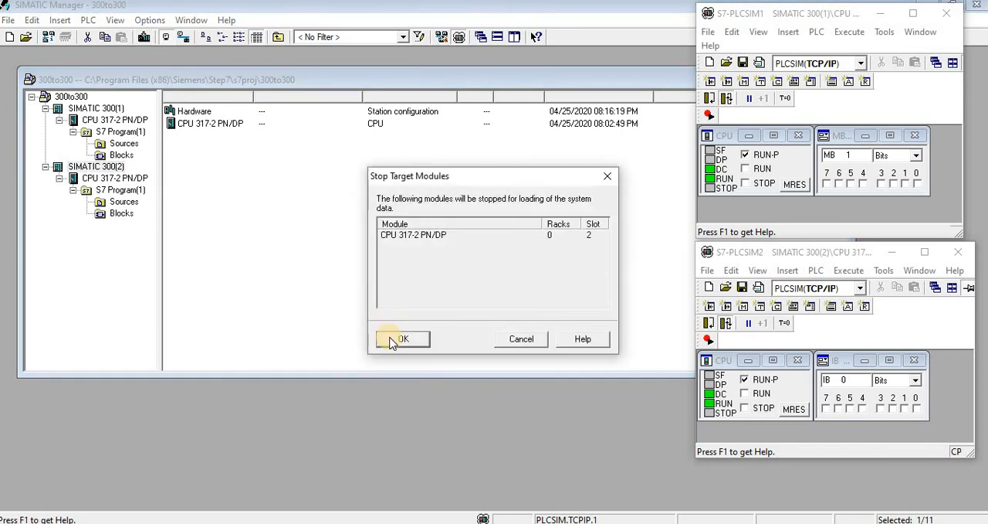
pyautogui.click(390, 336)
pyautogui.click(403, 308)
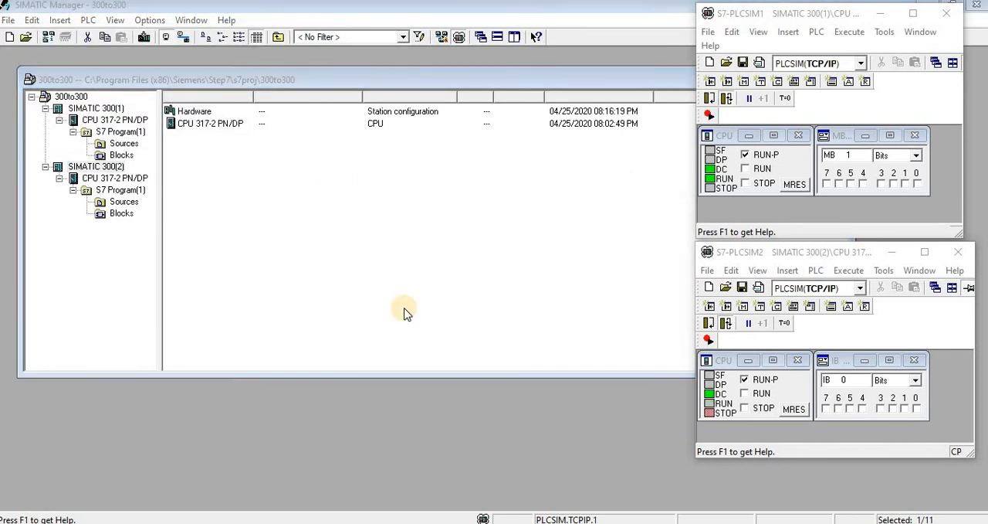
pyautogui.click(403, 303)
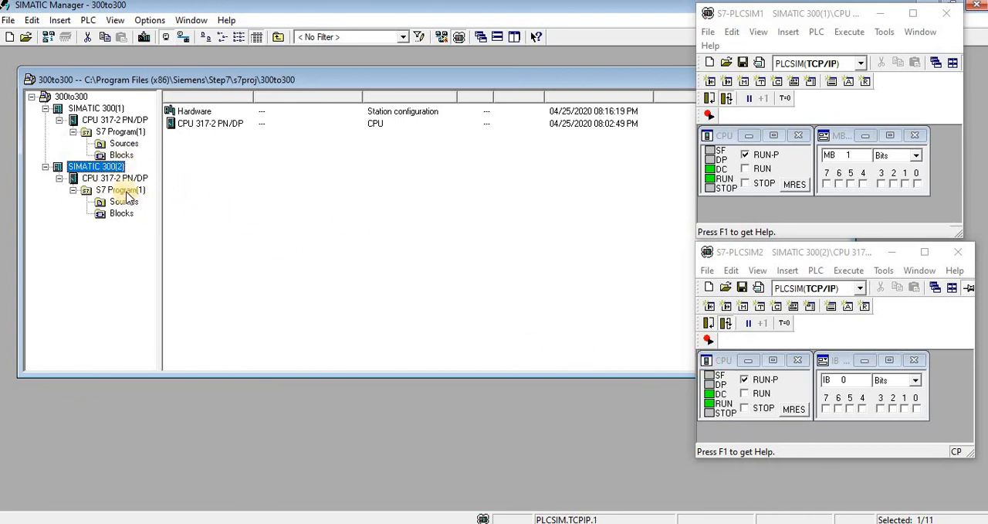
# - Open OB1 of the SIMATIC 300(1) station and place its editor window beside the two simulators
pyautogui.click(122, 154)
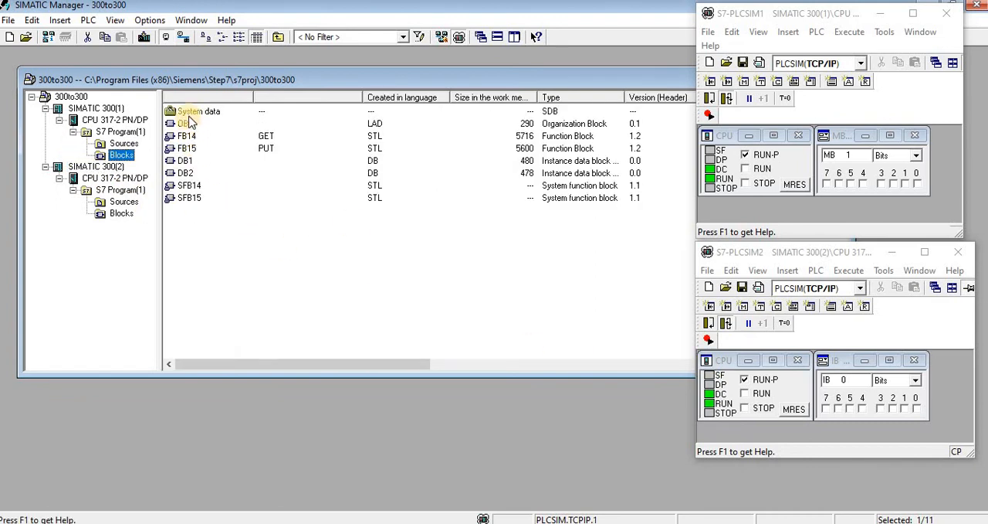
pyautogui.click(187, 122)
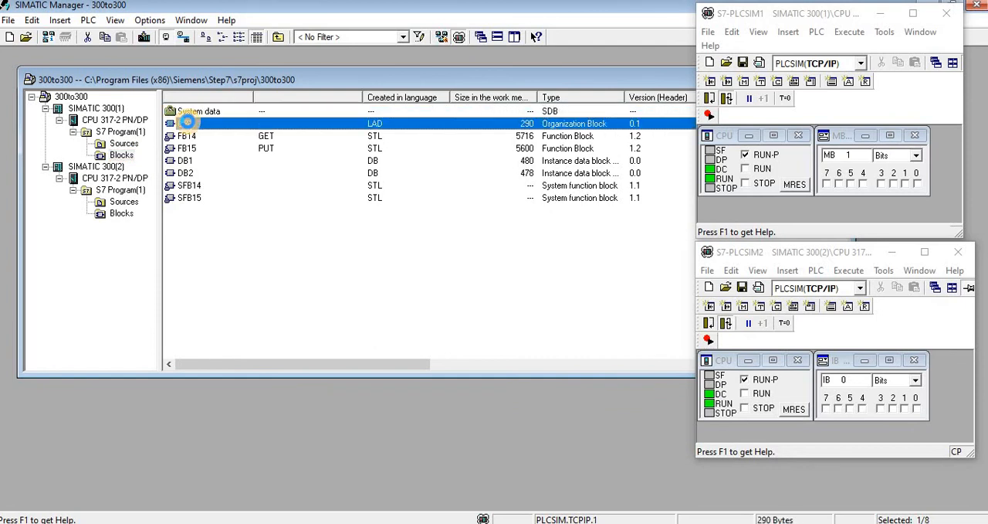
pyautogui.doubleClick(187, 123)
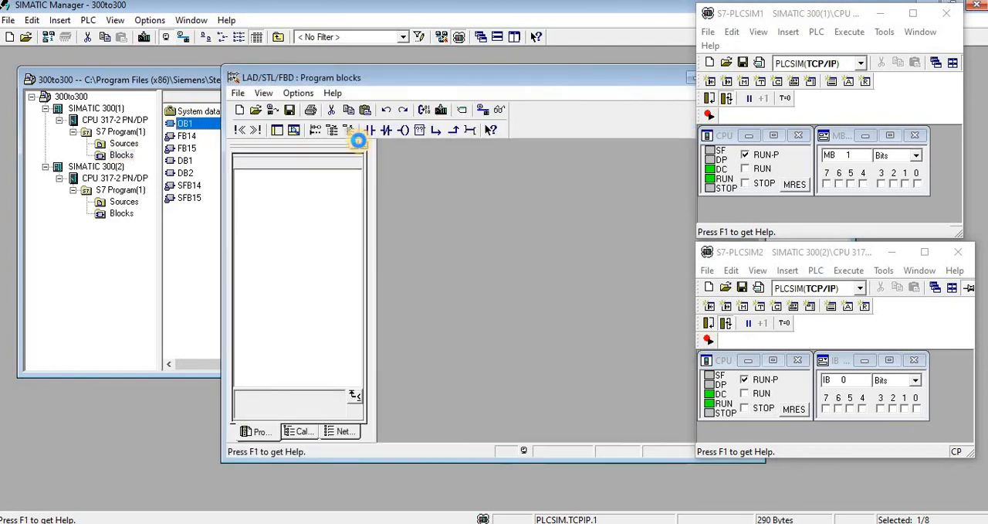
pyautogui.moveTo(446, 82); pyautogui.dragTo(394, 84)
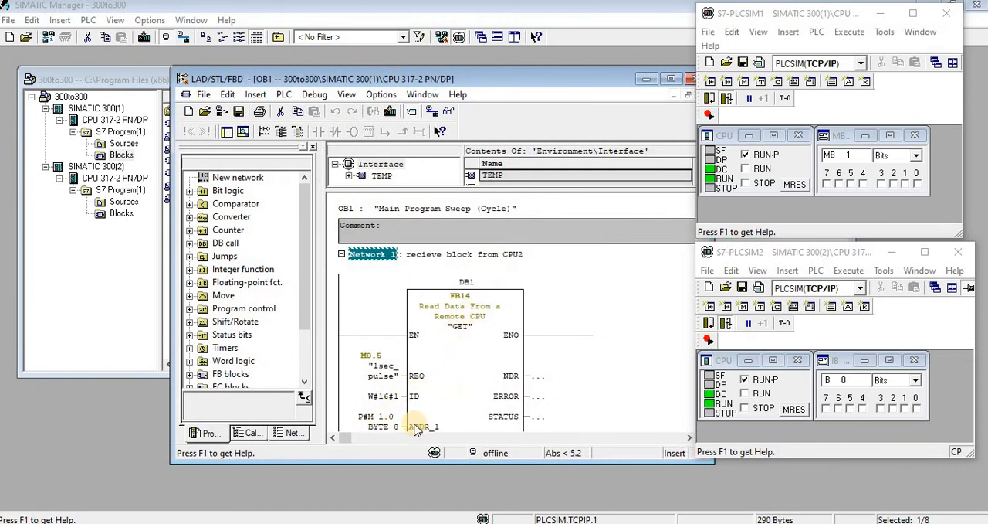
# - Replace the input byte monitor in S7-PLCSIM2 with a memory byte monitor for MB 1 in Bits format
pyautogui.click(914, 360)
pyautogui.click(741, 305)
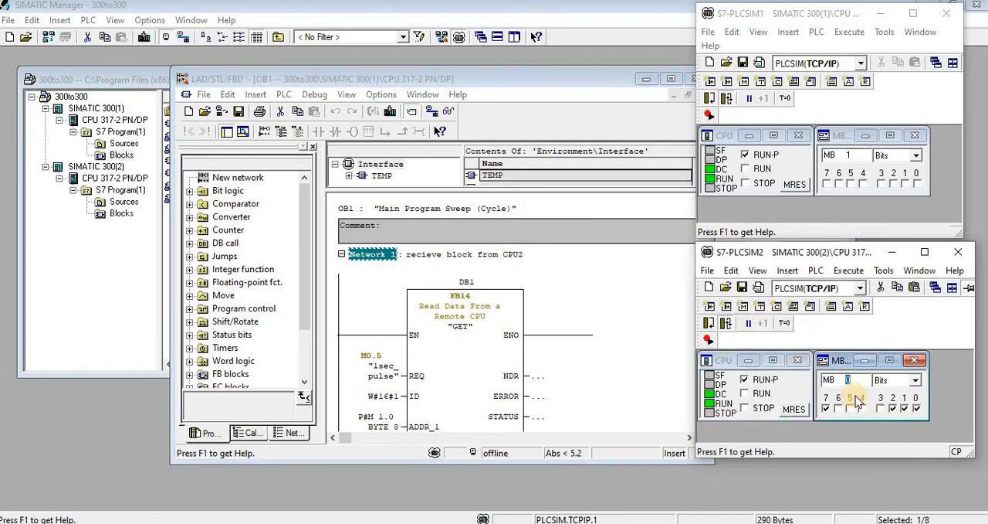
pyautogui.write('1')
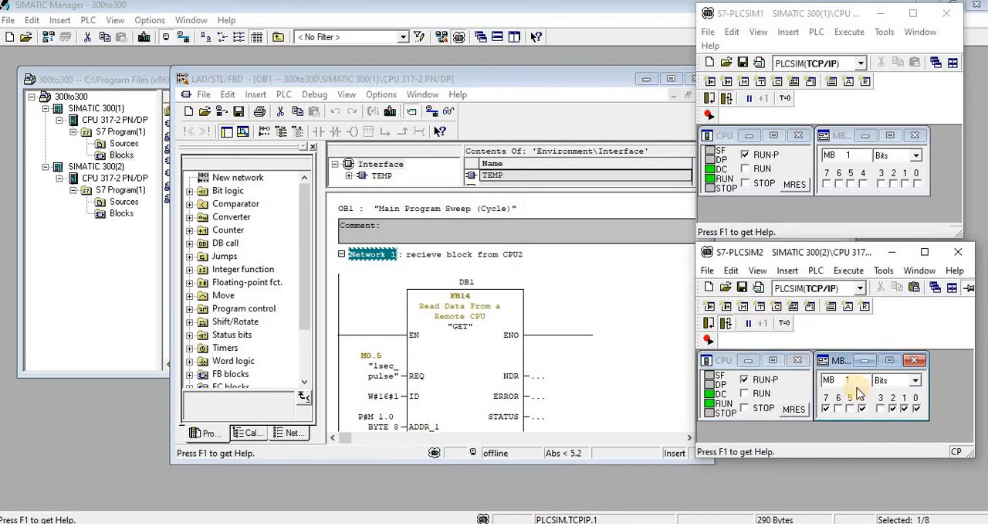
pyautogui.press('Return')
pyautogui.click(881, 380)
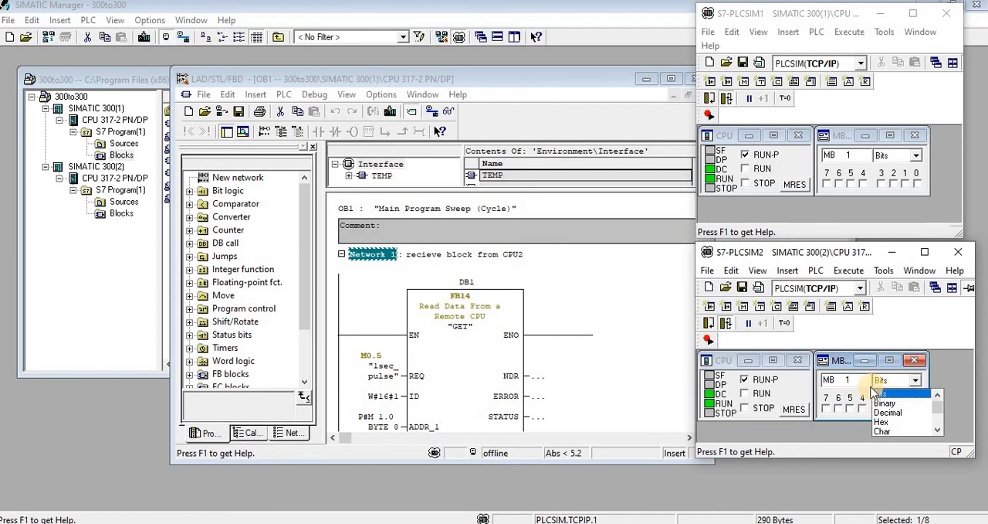
pyautogui.click(877, 390)
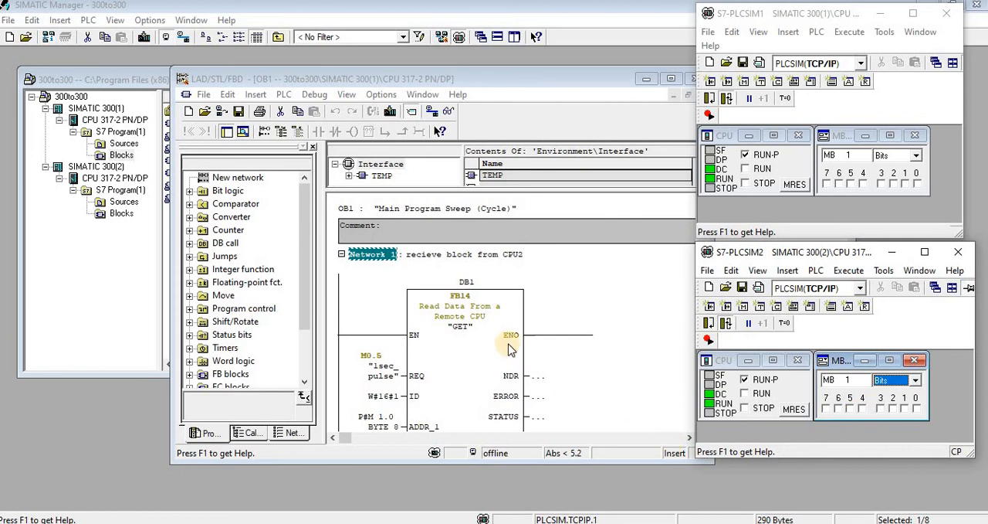
# - Set the display format of MB 1 in S7-PLCSIM1 to Decimal
pyautogui.click(918, 156)
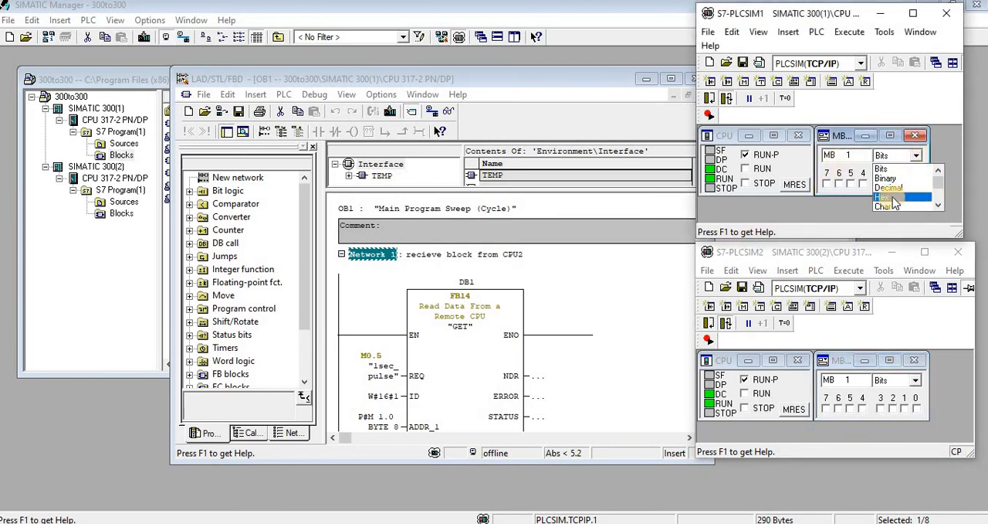
pyautogui.click(886, 179)
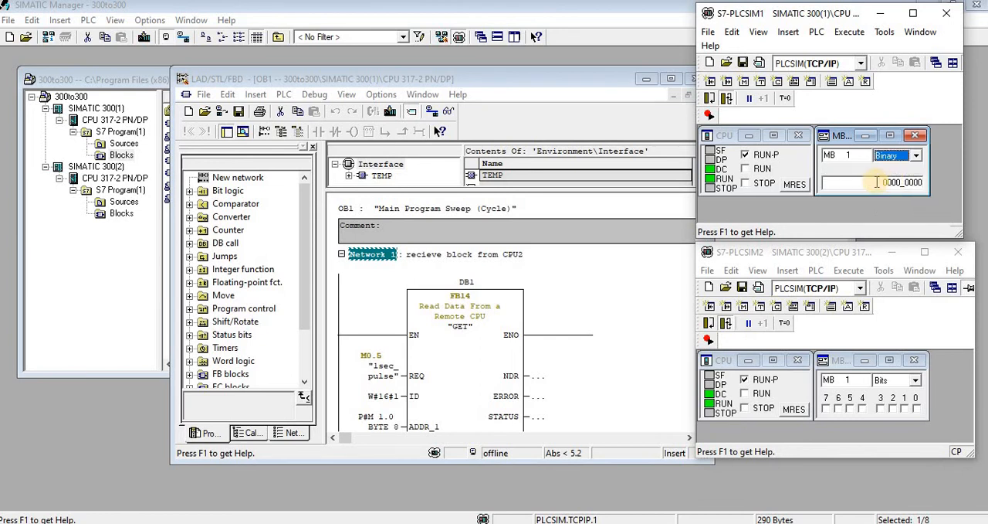
pyautogui.click(917, 157)
pyautogui.scroll(-2, 900, 189)
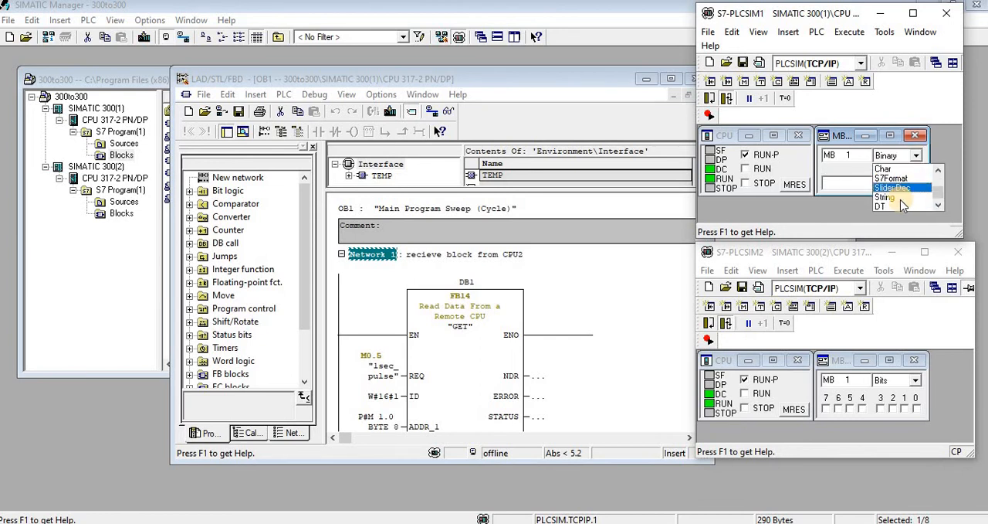
pyautogui.scroll(3, 898, 193)
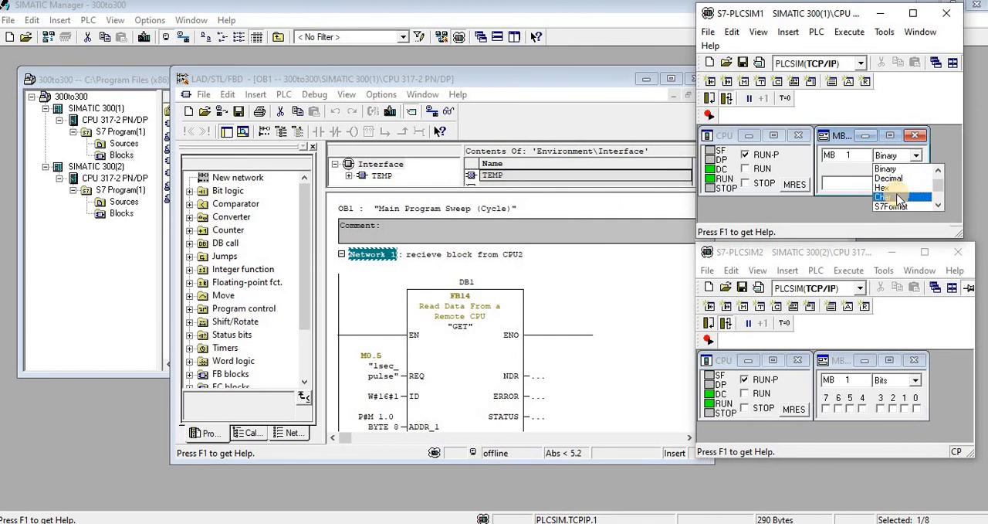
pyautogui.scroll(1, 896, 191)
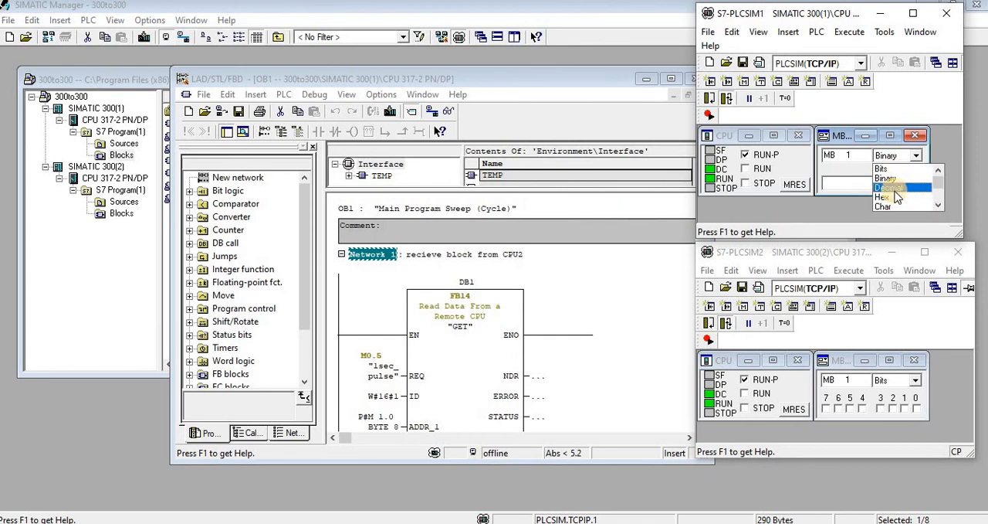
pyautogui.scroll(-1, 898, 198)
pyautogui.click(890, 179)
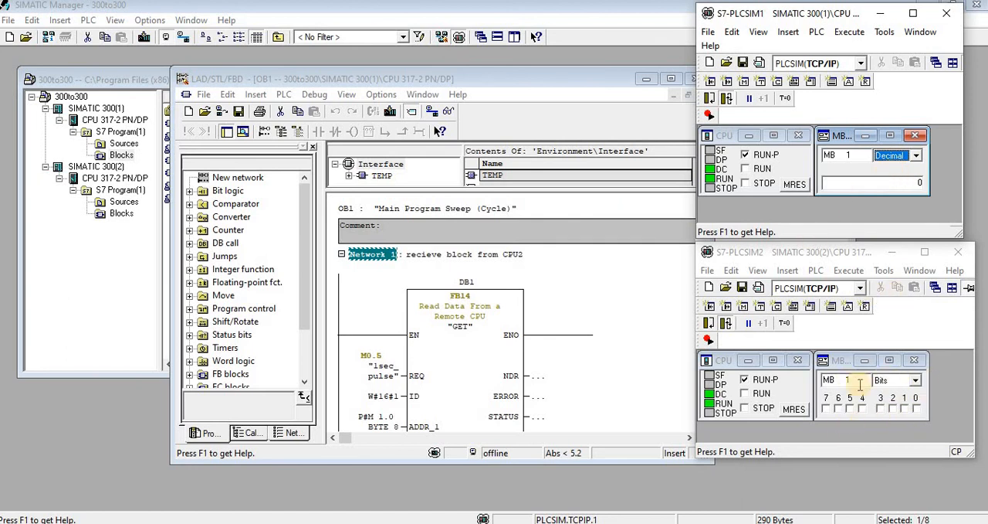
# - Set the display format of MB 1 in S7-PLCSIM2 to Decimal
pyautogui.click(916, 380)
pyautogui.scroll(-1, 895, 406)
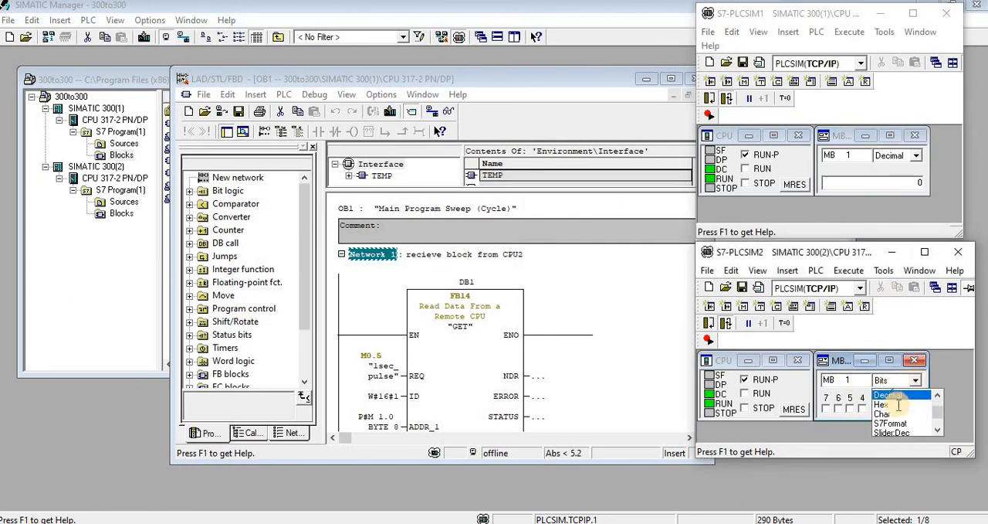
pyautogui.click(888, 403)
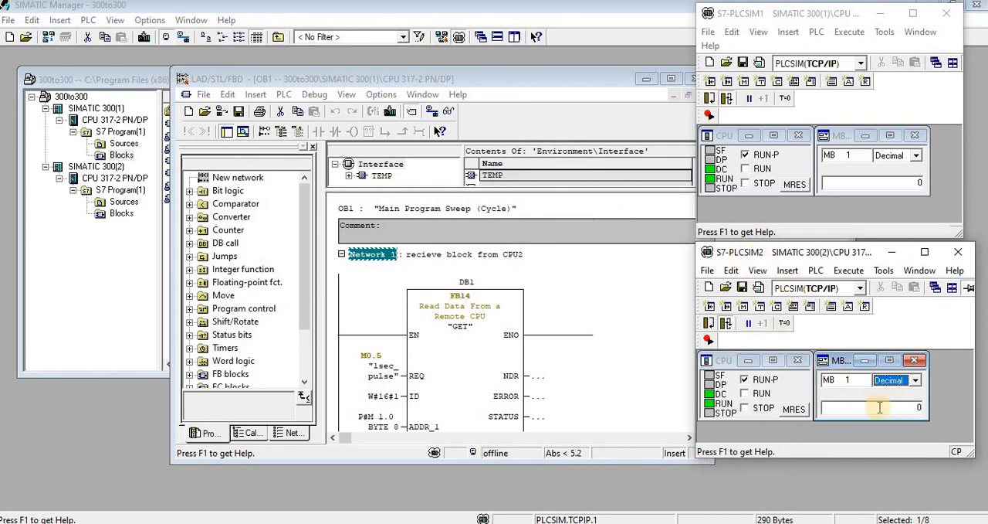
# - Enter 10 followed by 200 for MB 1 in S7-PLCSIM2 to test the data transfer to S7-PLCSIM1
pyautogui.click(912, 410)
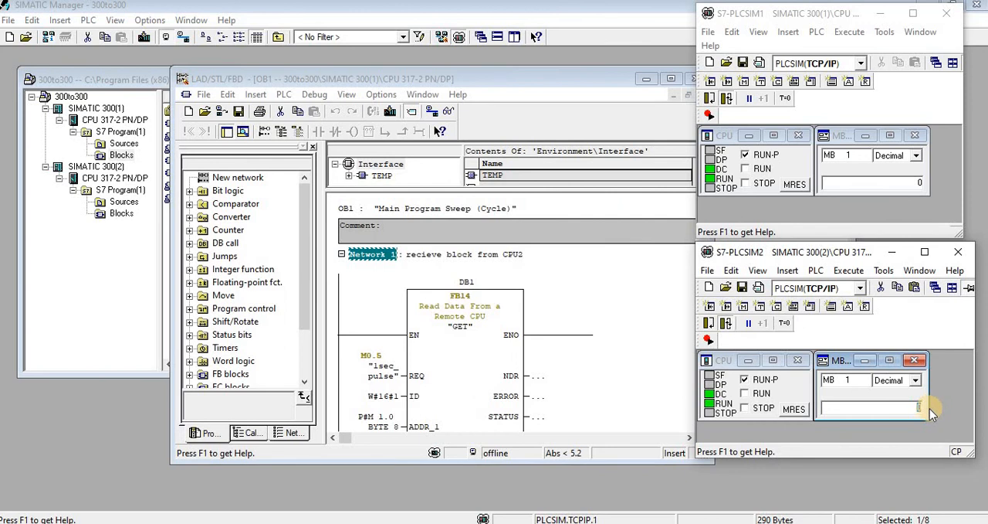
pyautogui.write('10')
pyautogui.click(914, 184)
pyautogui.click(914, 407)
pyautogui.write('200')
pyautogui.press('Return')
# - Change the monitored memory byte to MB 9 in both S7-PLCSIM1 and S7-PLCSIM2
pyautogui.click(858, 155)
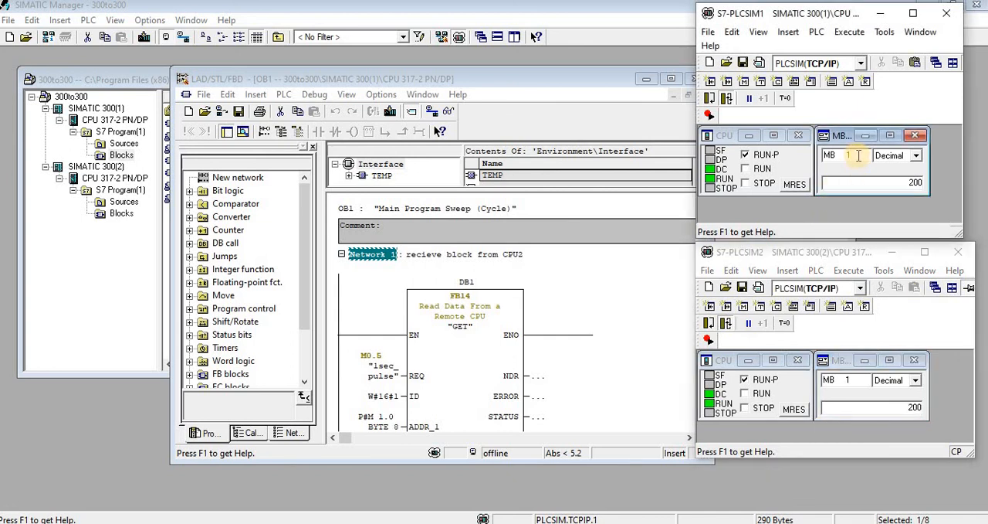
pyautogui.write('9')
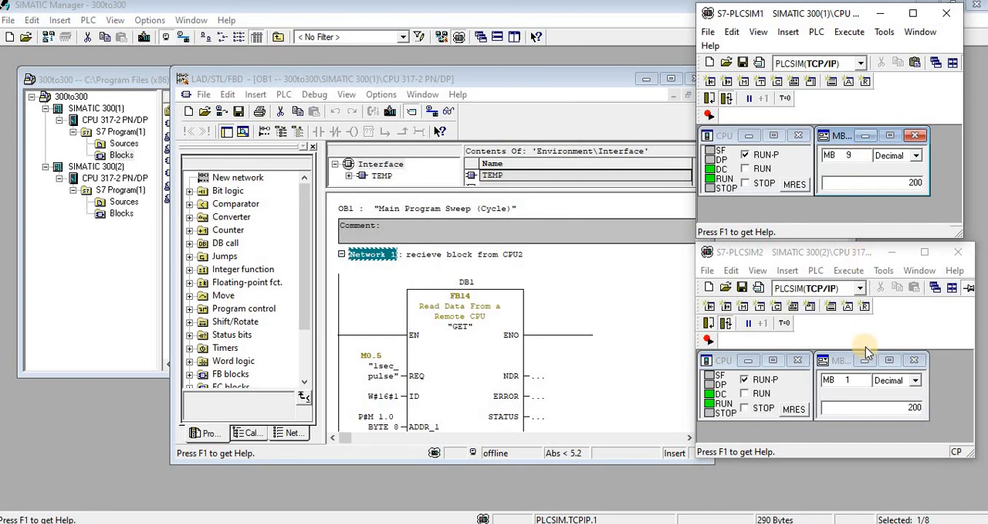
pyautogui.click(853, 379)
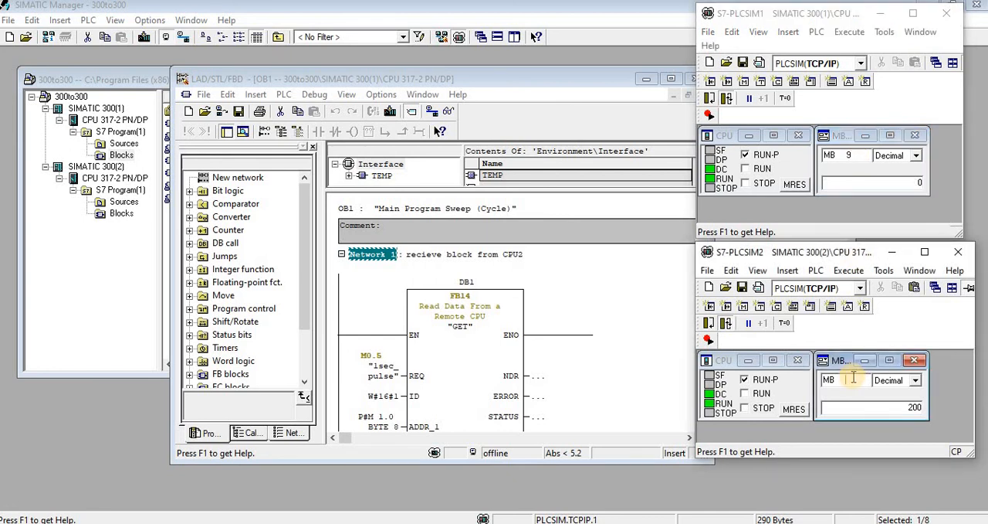
pyautogui.click(864, 404)
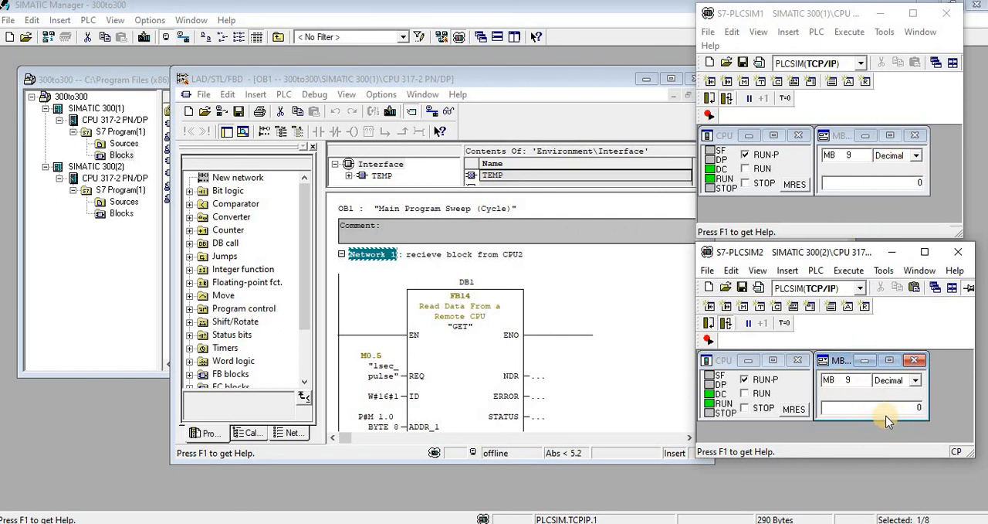
# - Enter 10 followed by 100 for MB 9 in S7-PLCSIM1 to test the data transfer to S7-PLCSIM2
pyautogui.click(955, 193)
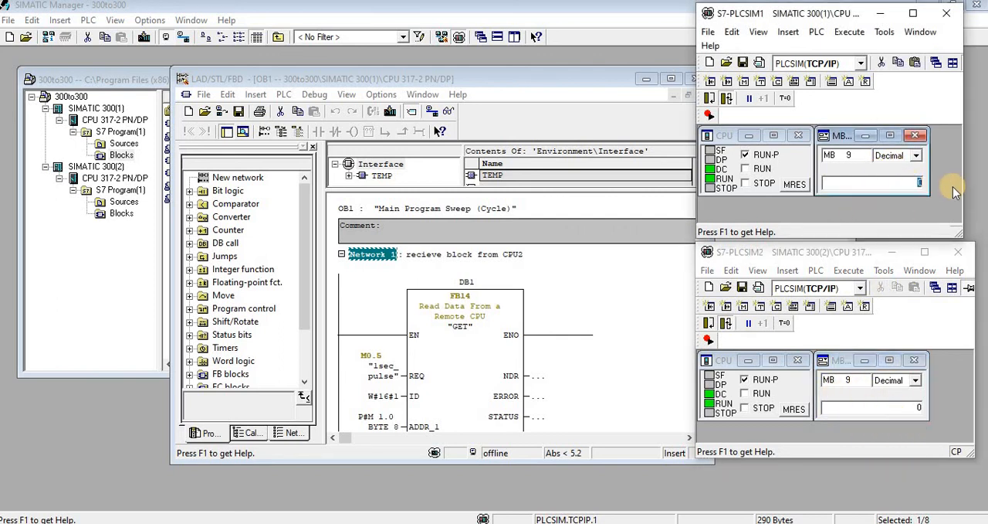
pyautogui.write('10')
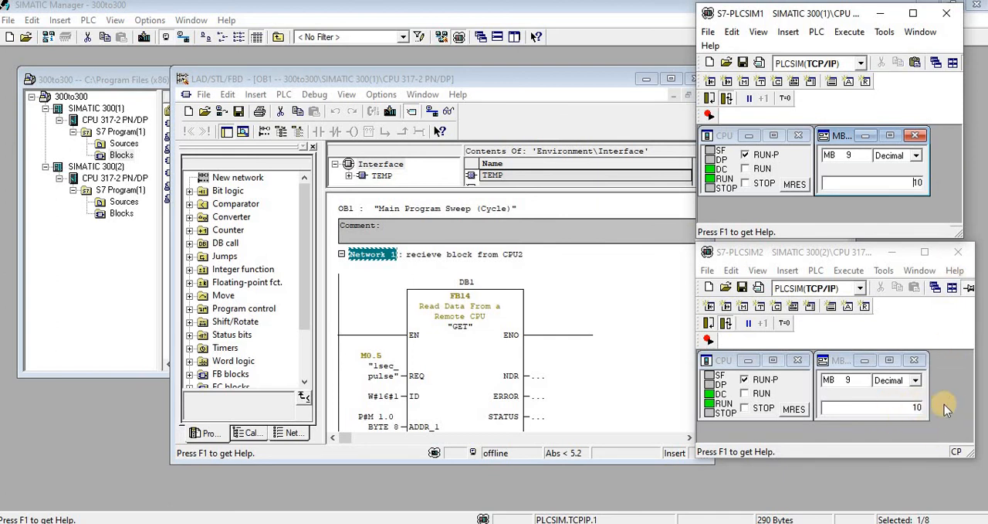
pyautogui.click(931, 190)
pyautogui.write('100')
# - Try to enter 10000 for MB 9 in S7-PLCSIM1
pyautogui.click(942, 185)
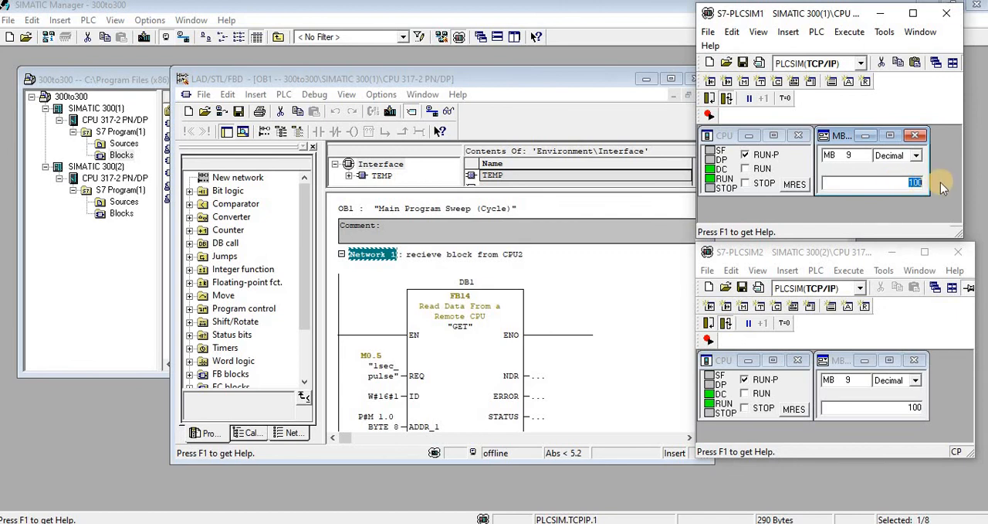
pyautogui.write('10000')
pyautogui.press('Return')
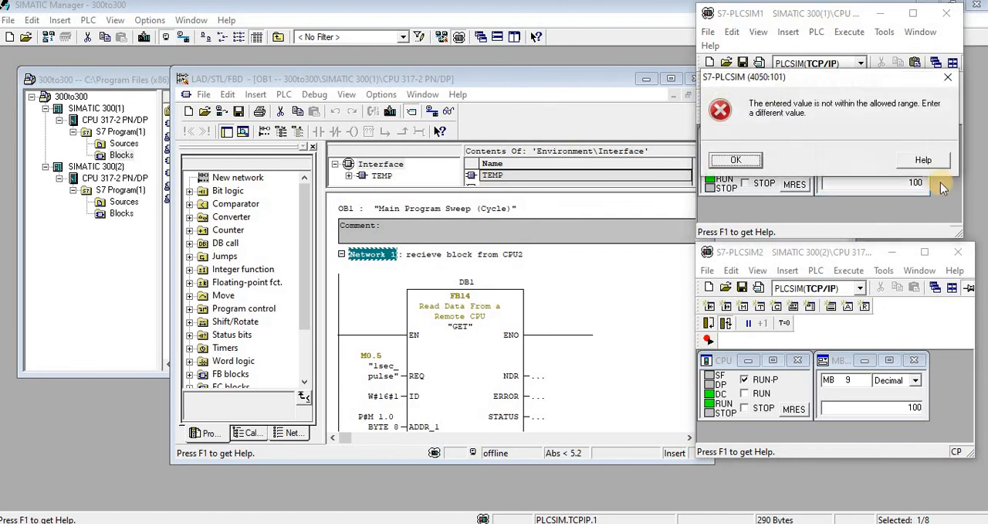
pyautogui.click(736, 160)
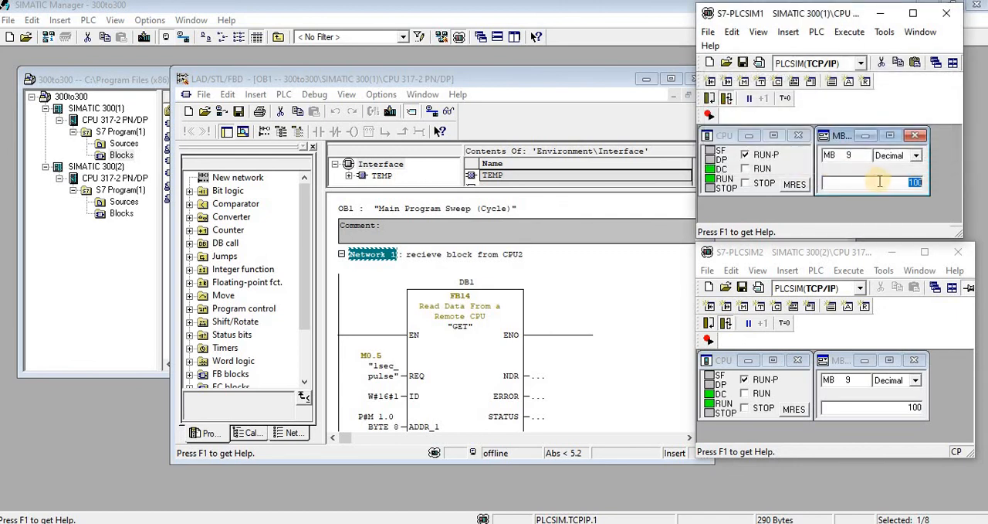
# - Set MB 9 in S7-PLCSIM1 to 50 to test the transfer to S7-PLCSIM2
pyautogui.write('50')
pyautogui.press('Return')
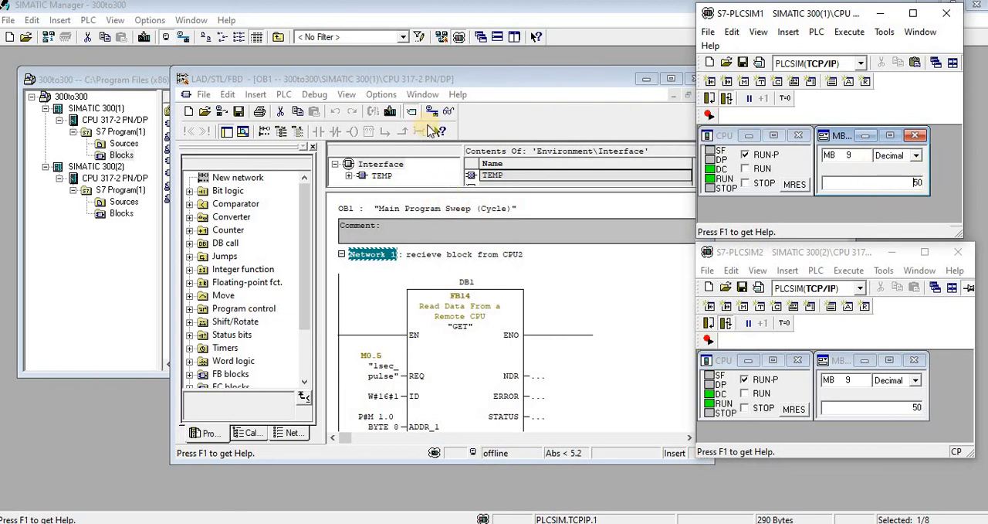
# - Turn on online monitoring of OB1 for SIMATIC 300(1) and view the GET block in Network 1
pyautogui.click(448, 110)
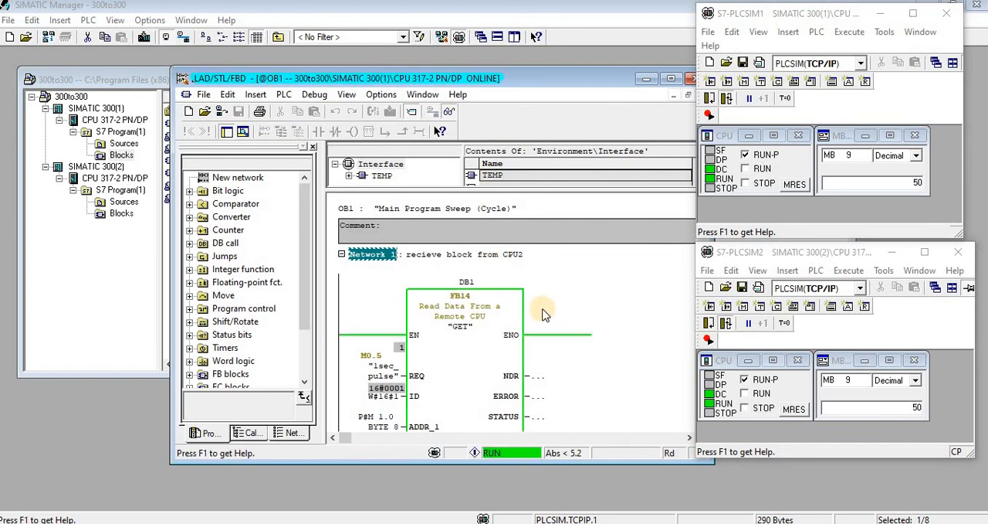
pyautogui.scroll(-1, 479, 338)
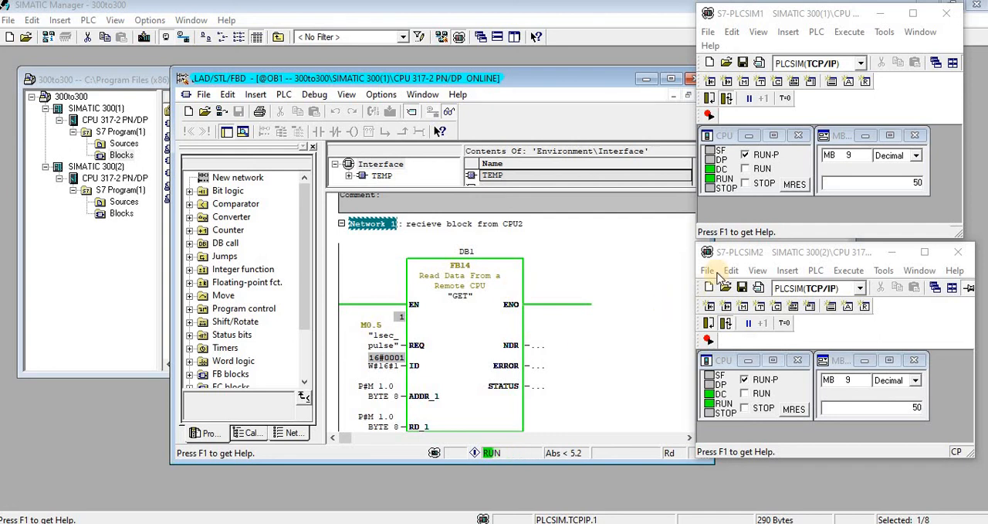
# - Move the S7-PLCSIM2 and S7-PLCSIM1 windows over the OB1 editor, with S7-PLCSIM1 above S7-PLCSIM2
pyautogui.moveTo(722, 252); pyautogui.dragTo(470, 248)
pyautogui.click(738, 43)
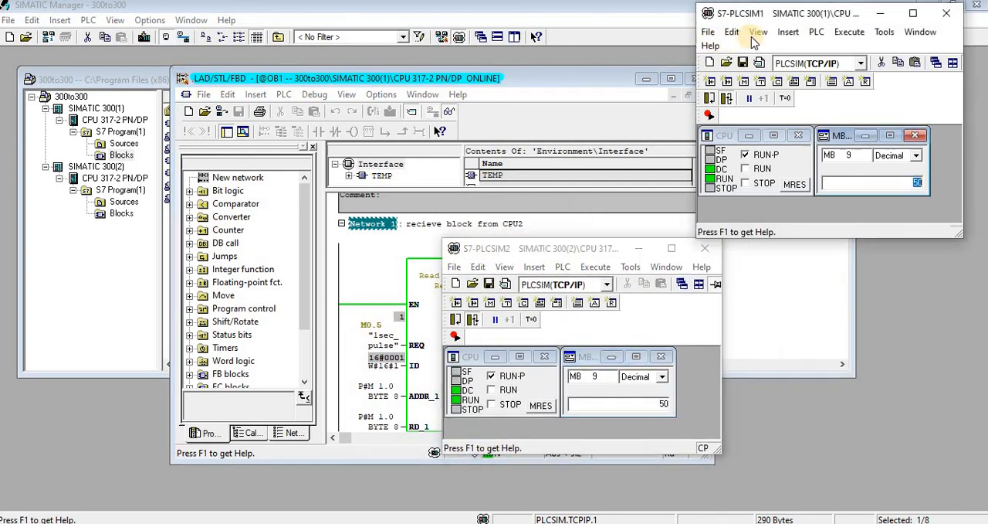
pyautogui.moveTo(790, 10); pyautogui.dragTo(522, 13)
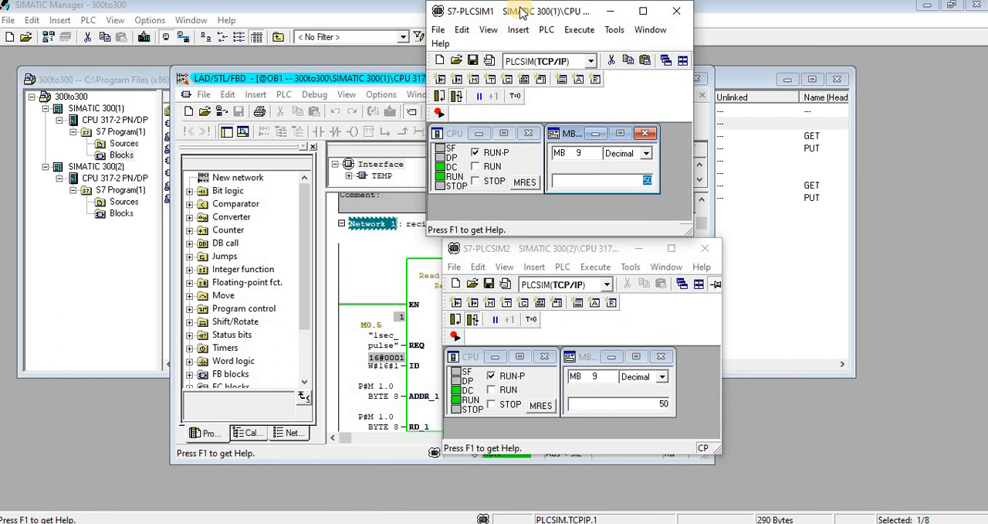
pyautogui.moveTo(521, 11); pyautogui.dragTo(517, 21)
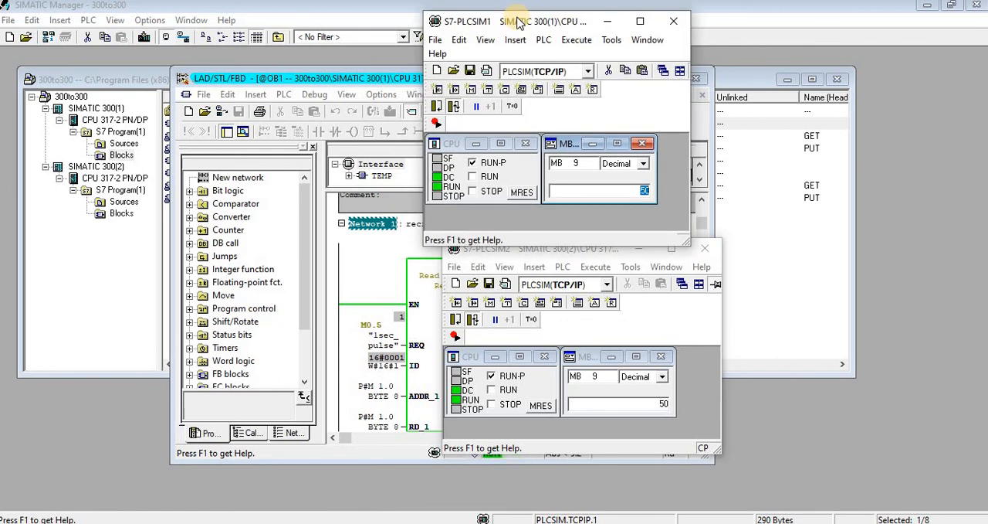